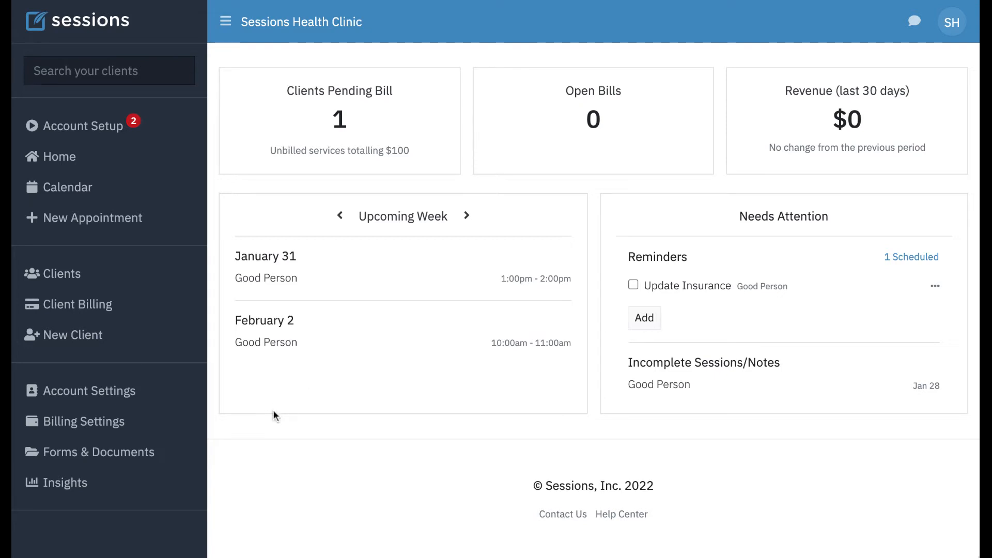
Open the list of system forms, preview the Diagnostic Assessment form through to its end, and close the preview
{"action": "left_click", "coordinate": [102, 458]}
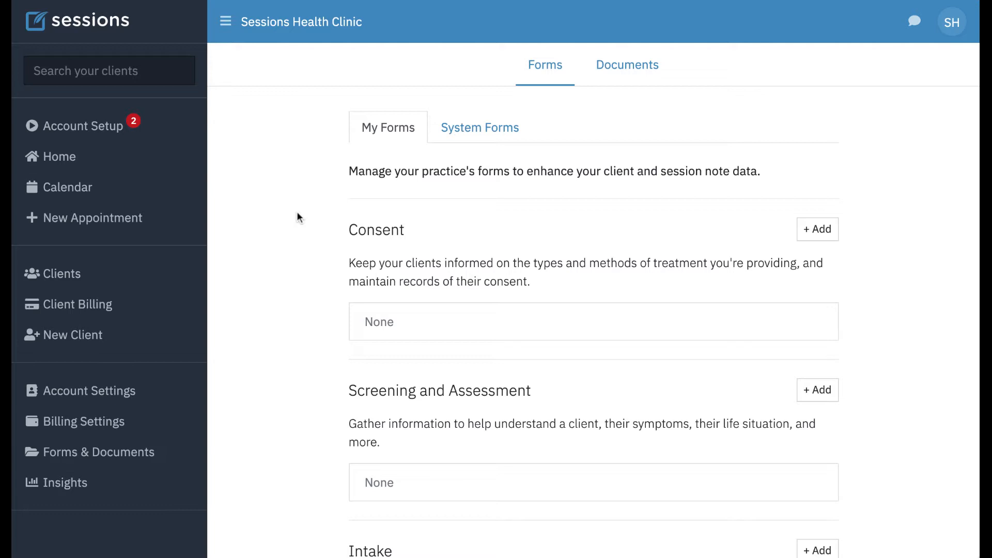
{"action": "left_click", "coordinate": [488, 132]}
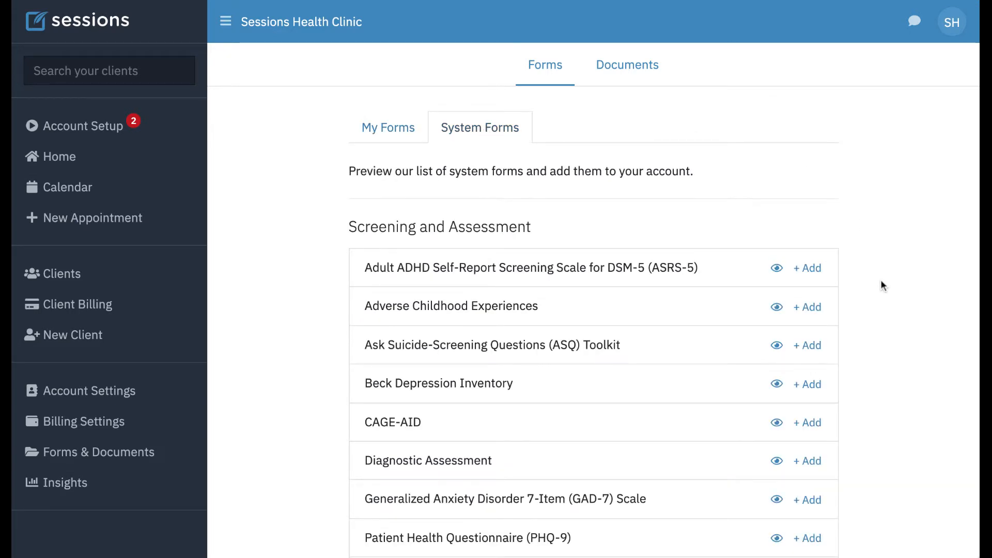
{"action": "scroll", "coordinate": [881, 280], "scroll_direction": "down", "scroll_amount": 3}
{"action": "scroll", "coordinate": [497, 126], "scroll_direction": "up", "scroll_amount": 1}
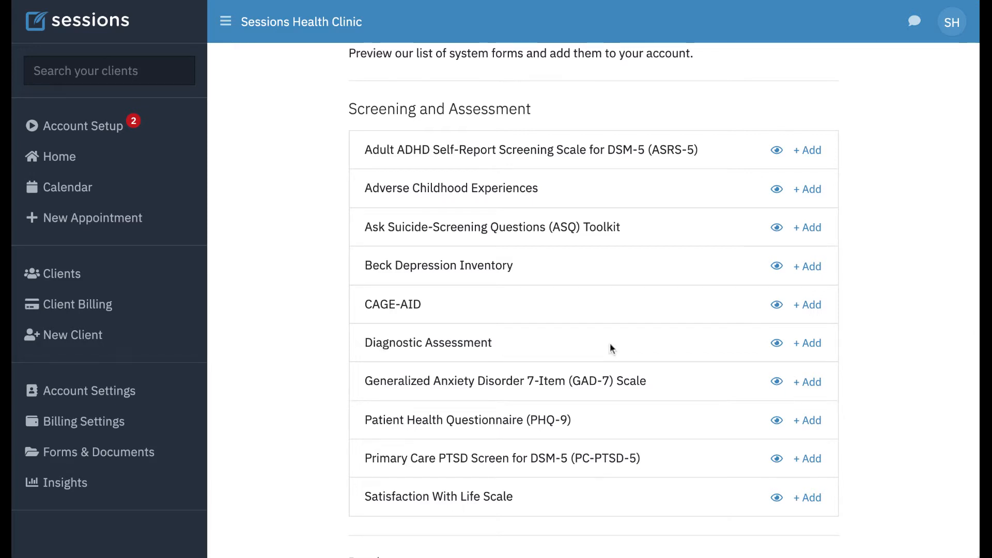
{"action": "left_click", "coordinate": [777, 343]}
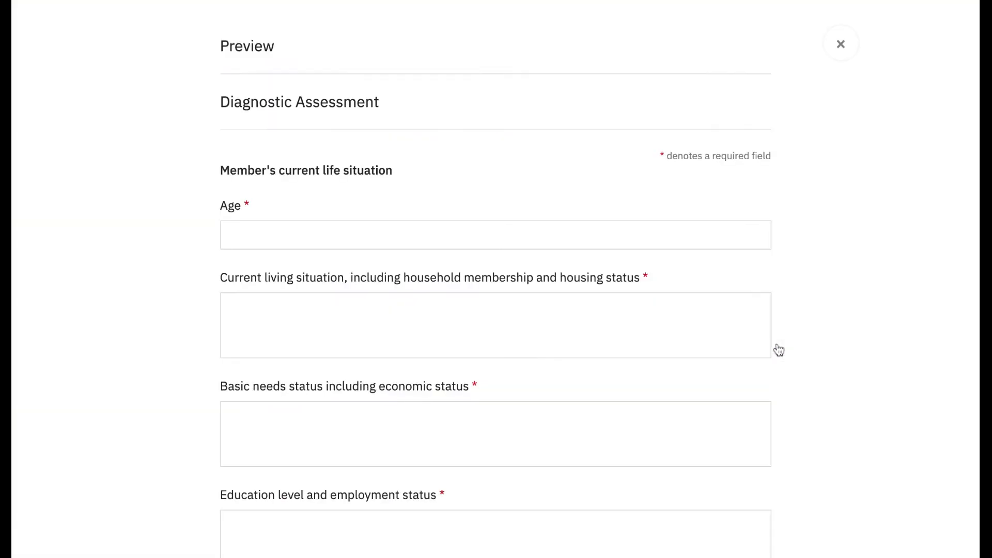
{"action": "scroll", "coordinate": [715, 298], "scroll_direction": "down", "scroll_amount": 20}
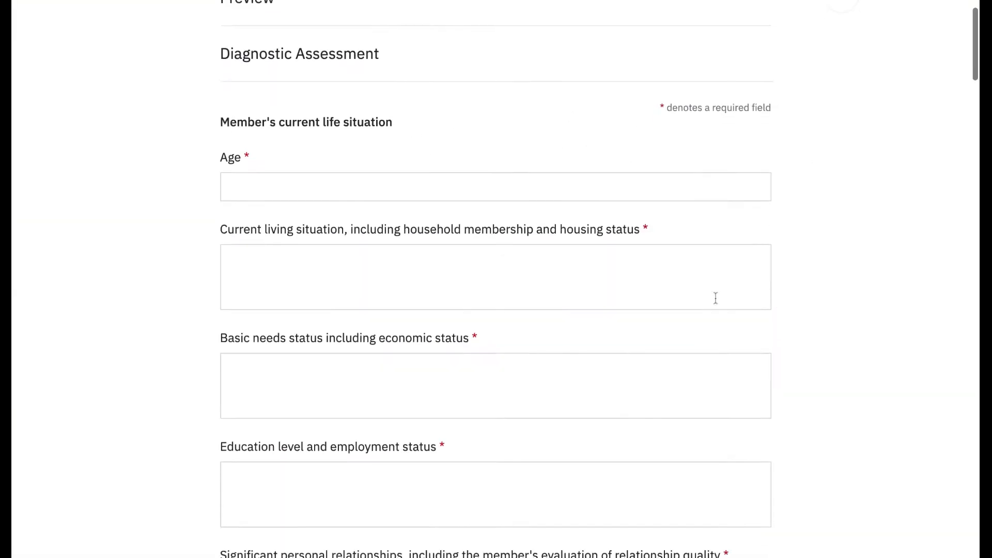
{"action": "scroll", "coordinate": [716, 299], "scroll_direction": "down", "scroll_amount": 20}
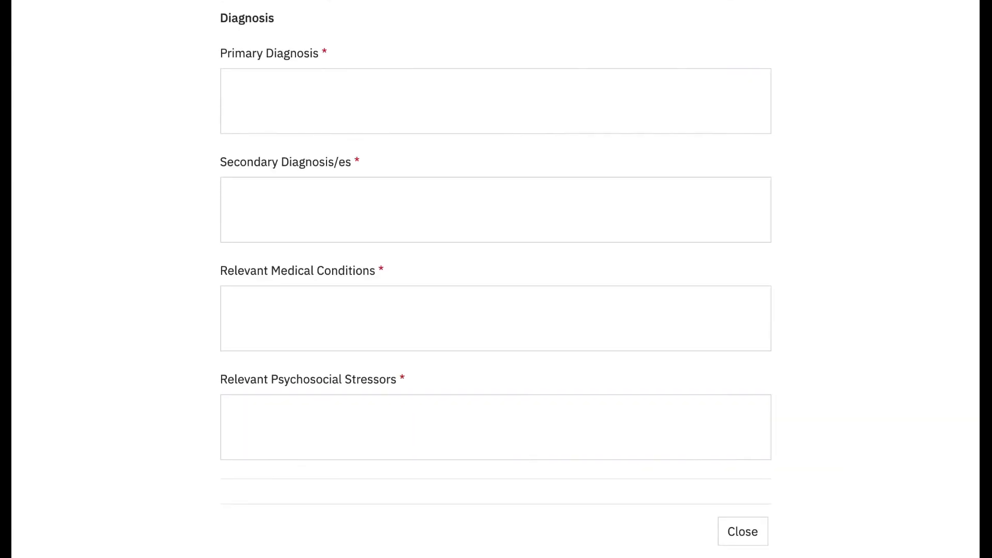
{"action": "left_click", "coordinate": [745, 535]}
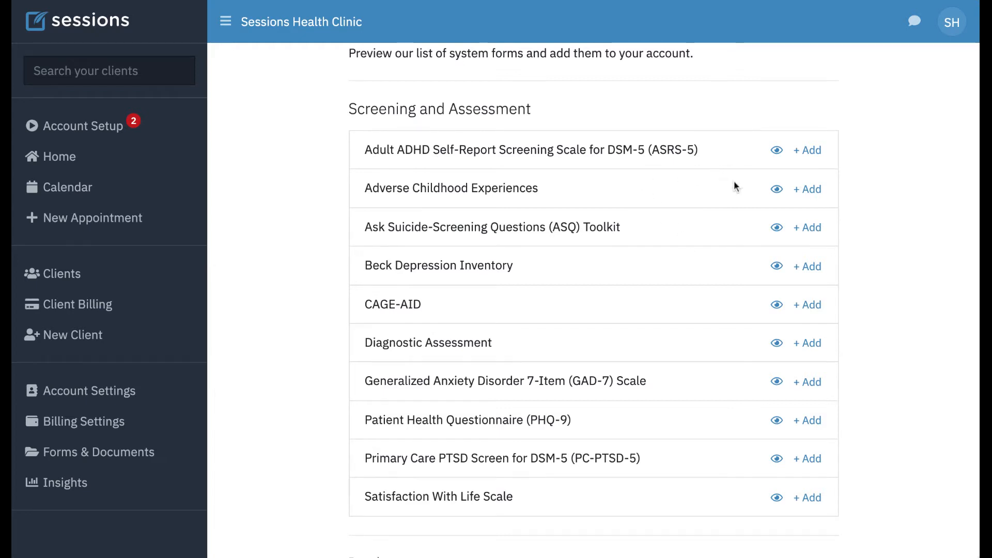
Add the Diagnostic Assessment and Intake Interview system forms to the practice's account
{"action": "scroll", "coordinate": [734, 181], "scroll_direction": "up", "scroll_amount": 3}
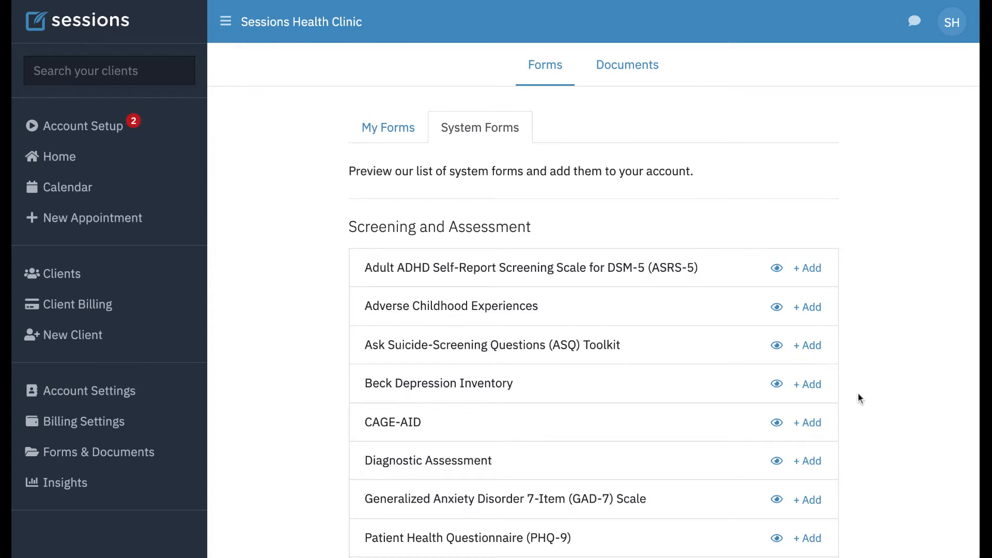
{"action": "scroll", "coordinate": [857, 394], "scroll_direction": "down", "scroll_amount": 3}
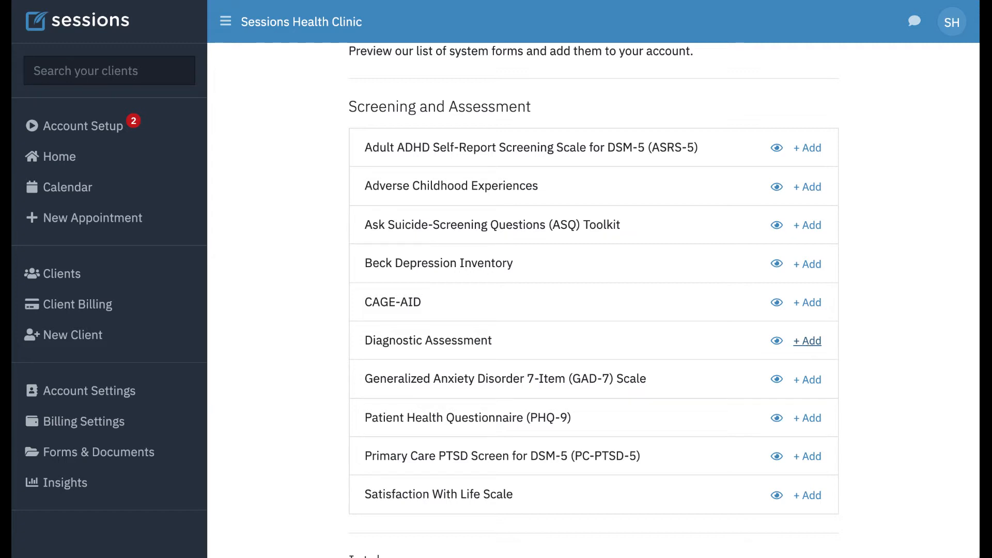
{"action": "left_click", "coordinate": [807, 341]}
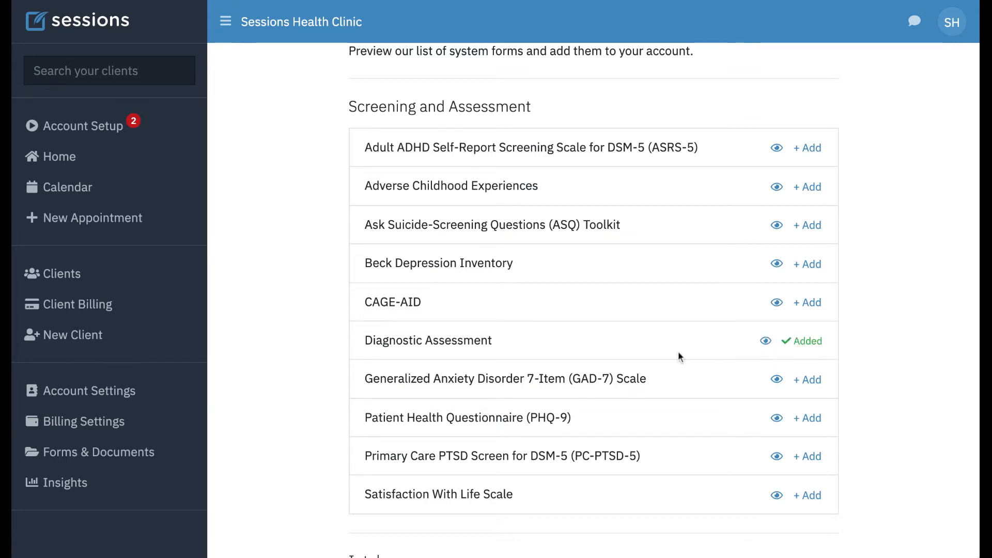
{"action": "scroll", "coordinate": [679, 354], "scroll_direction": "down", "scroll_amount": 5}
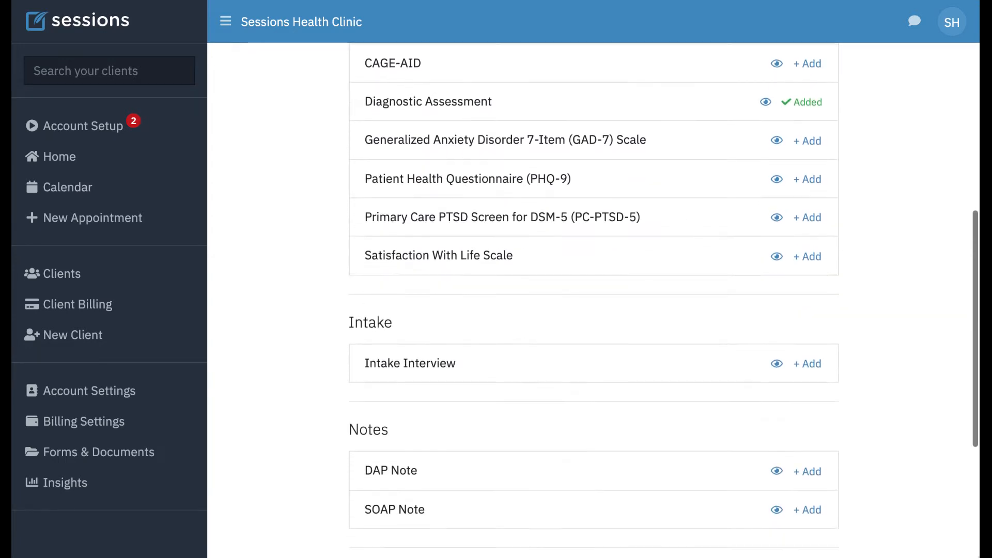
{"action": "scroll", "coordinate": [679, 354], "scroll_direction": "down", "scroll_amount": 2}
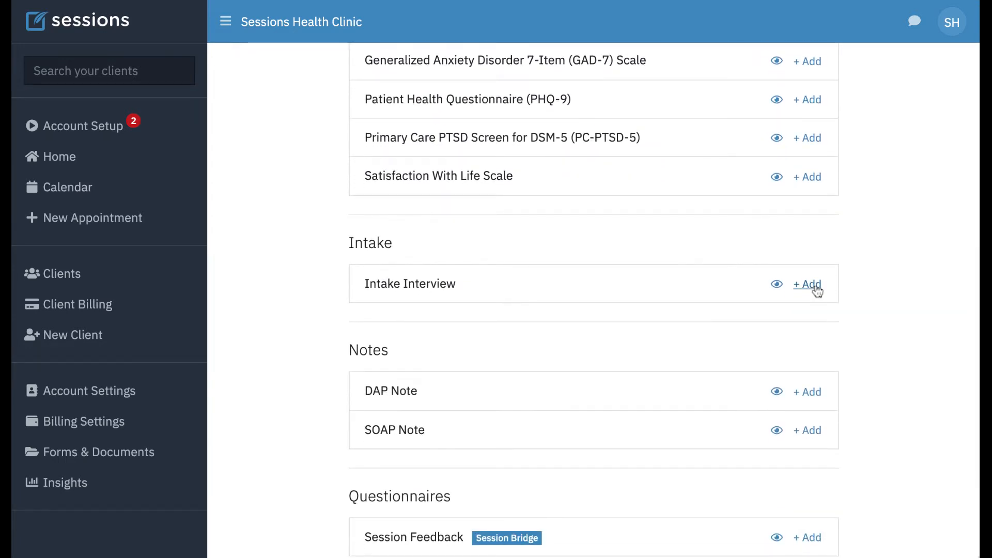
{"action": "left_click", "coordinate": [817, 290]}
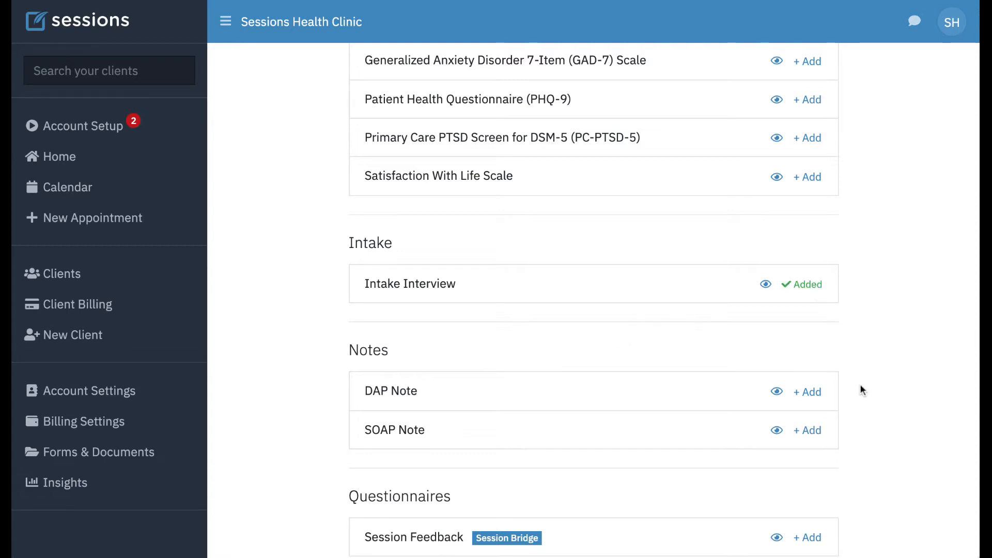
Add the SOAP Note and the Session Feedback questionnaire from the system forms to the account
{"action": "scroll", "coordinate": [861, 389], "scroll_direction": "down", "scroll_amount": 2}
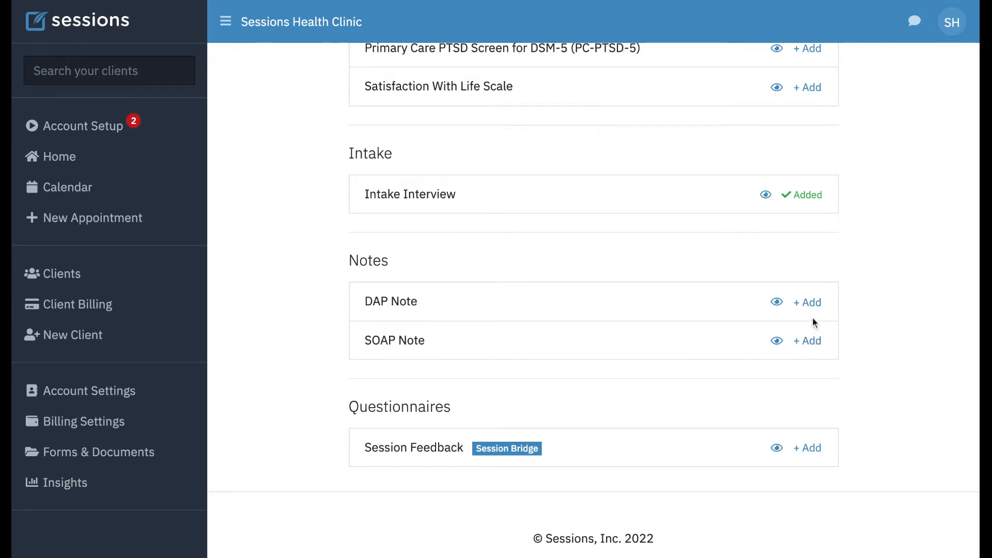
{"action": "left_click", "coordinate": [808, 342]}
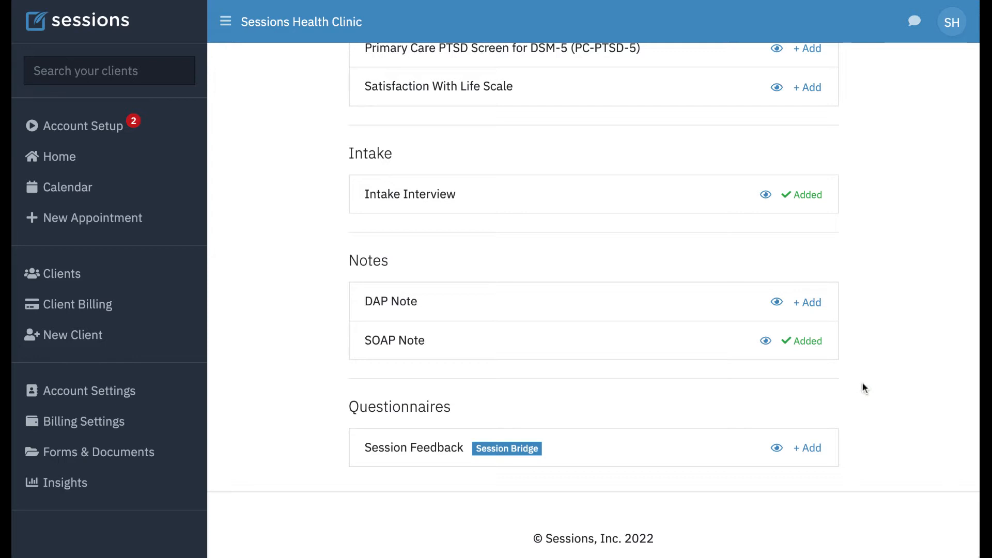
{"action": "scroll", "coordinate": [864, 388], "scroll_direction": "down", "scroll_amount": 2}
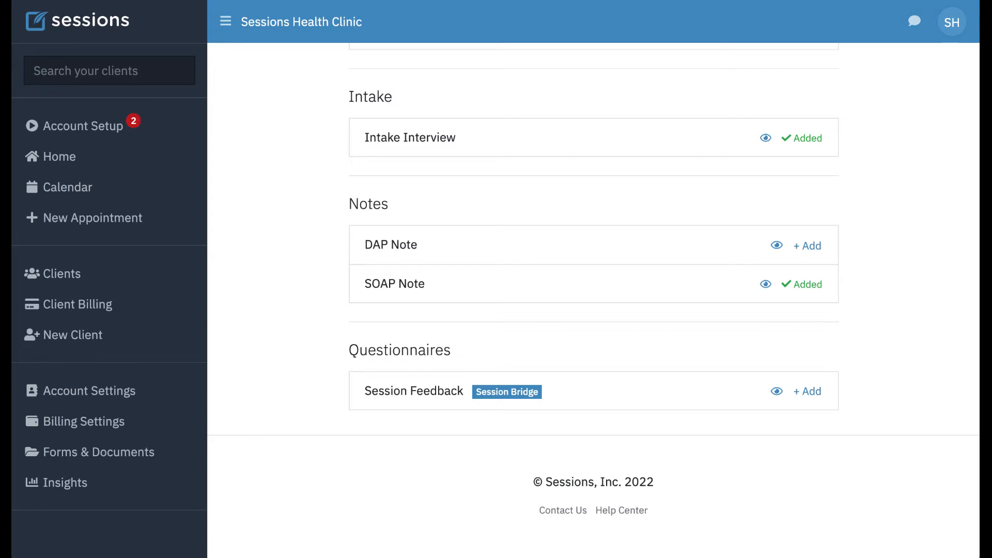
{"action": "left_click", "coordinate": [807, 393]}
Review the practice's own forms in the Screening and Assessment, Intake, Notes and Questionnaires sections
{"action": "scroll", "coordinate": [863, 307], "scroll_direction": "up", "scroll_amount": 4}
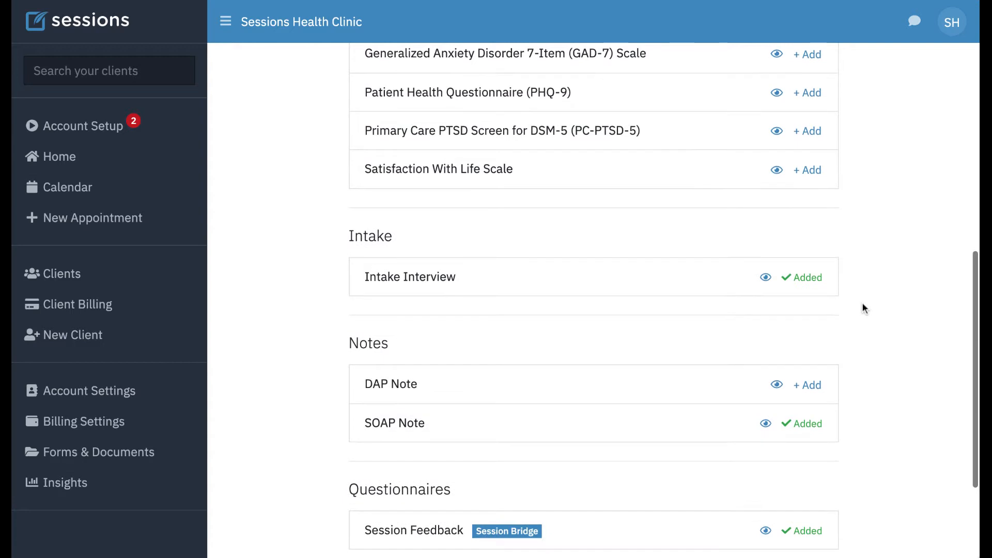
{"action": "scroll", "coordinate": [863, 302], "scroll_direction": "up", "scroll_amount": 8}
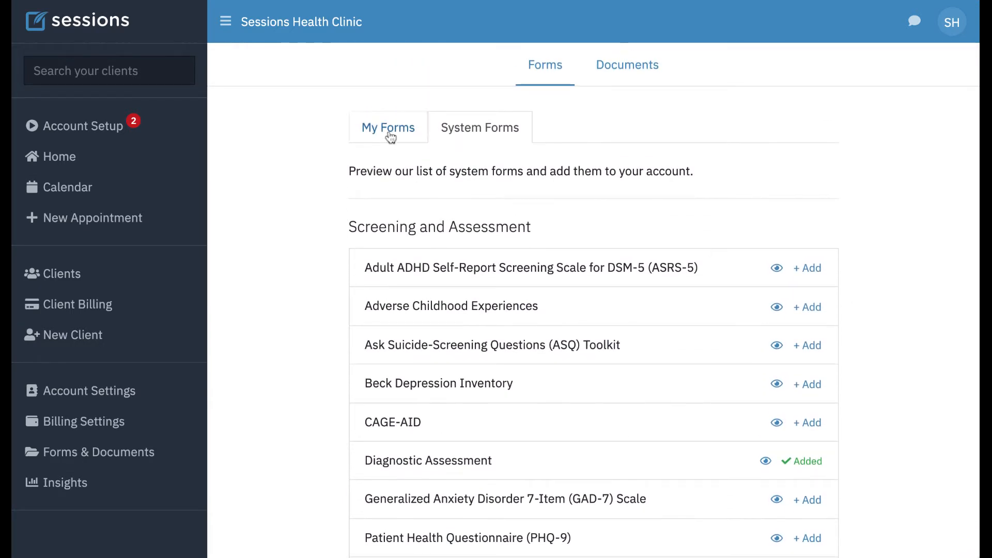
{"action": "left_click", "coordinate": [391, 130]}
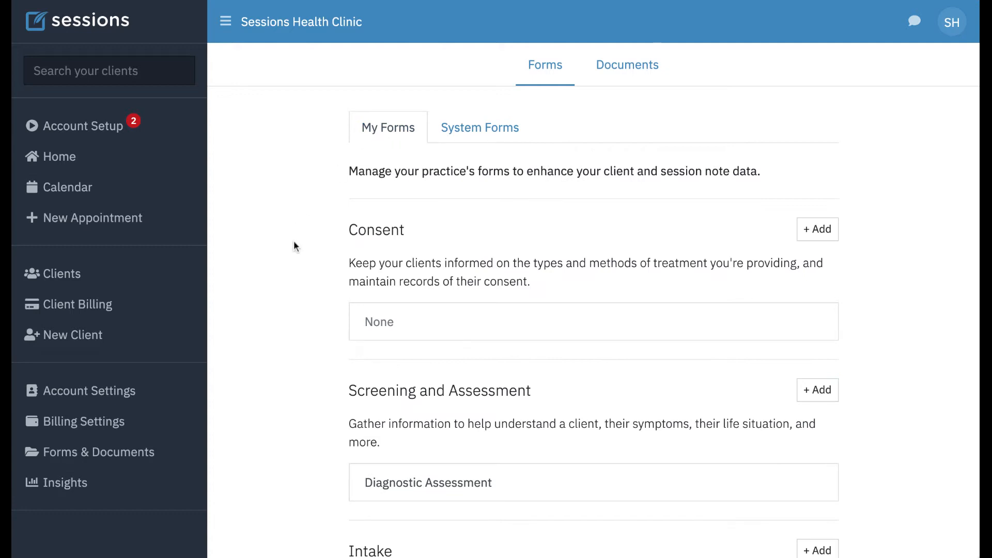
{"action": "scroll", "coordinate": [295, 245], "scroll_direction": "down", "scroll_amount": 1}
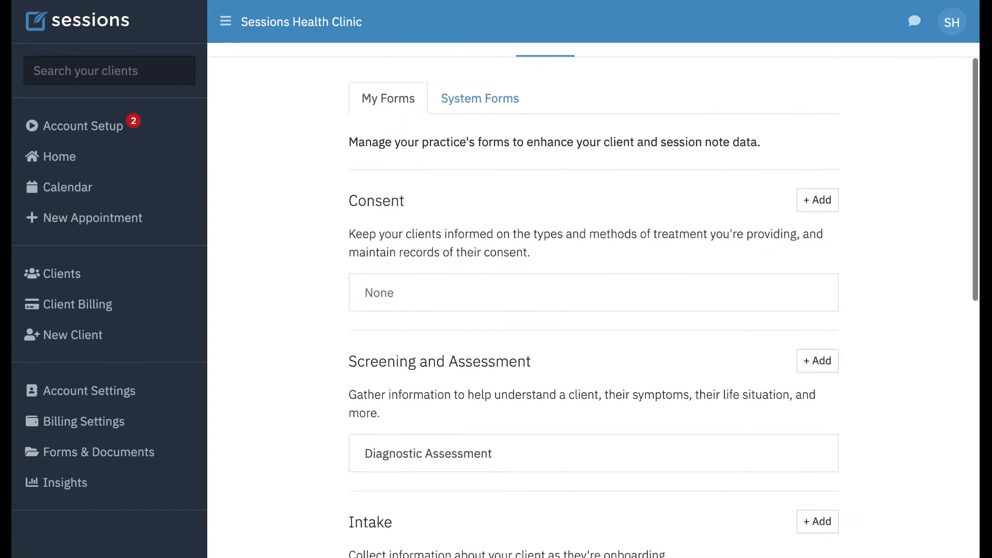
{"action": "scroll", "coordinate": [294, 245], "scroll_direction": "down", "scroll_amount": 1}
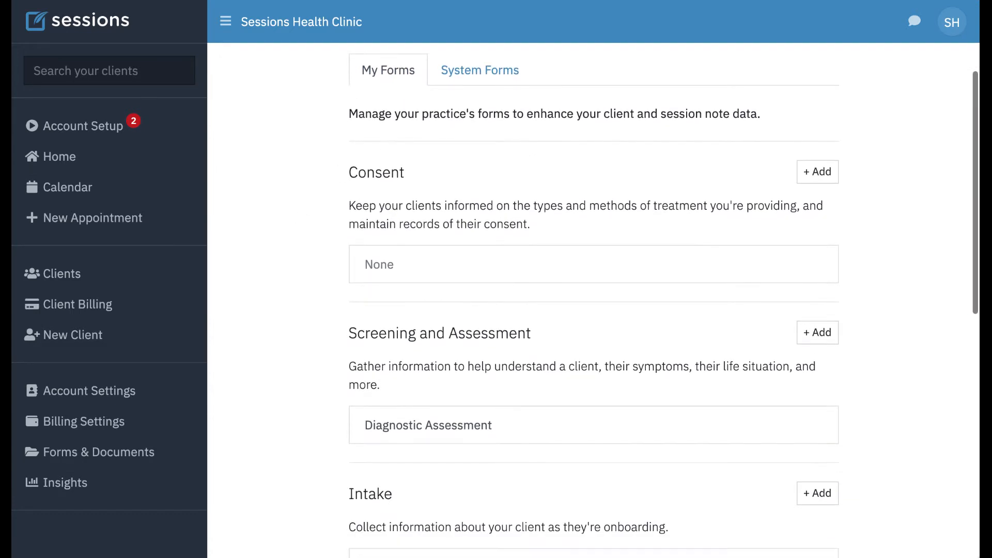
{"action": "scroll", "coordinate": [594, 300], "scroll_direction": "down", "scroll_amount": 9}
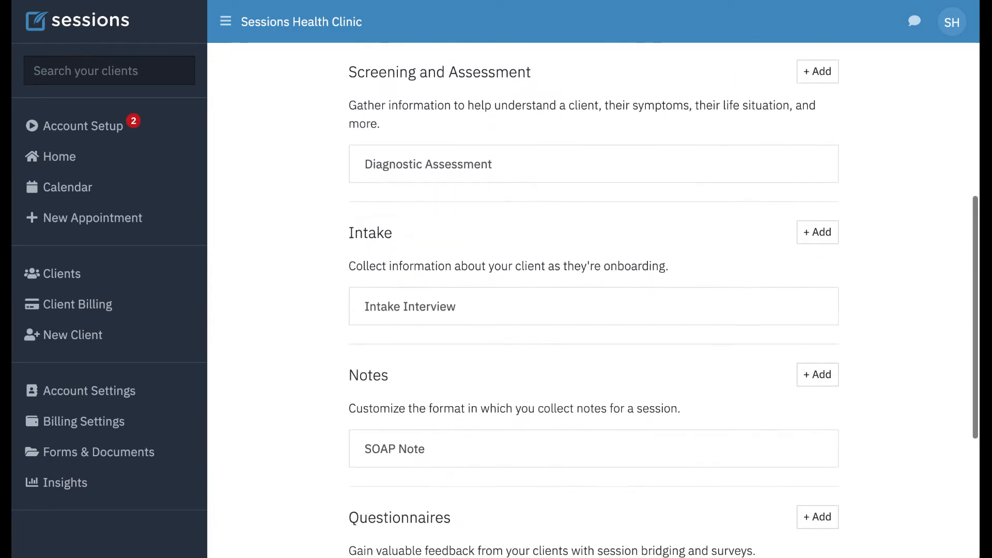
{"action": "scroll", "coordinate": [419, 148], "scroll_direction": "up", "scroll_amount": 2}
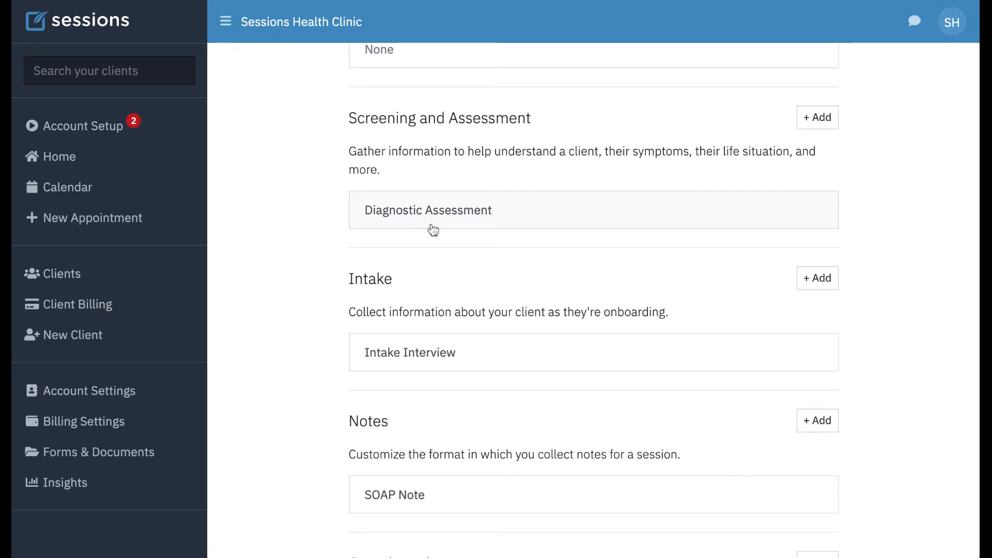
{"action": "scroll", "coordinate": [278, 296], "scroll_direction": "down", "scroll_amount": 3}
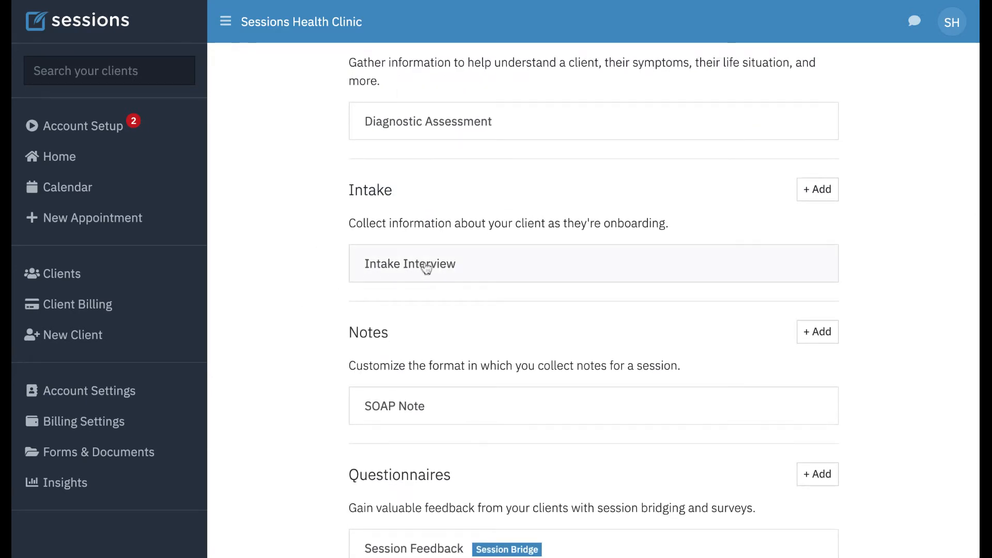
{"action": "scroll", "coordinate": [315, 315], "scroll_direction": "down", "scroll_amount": 3}
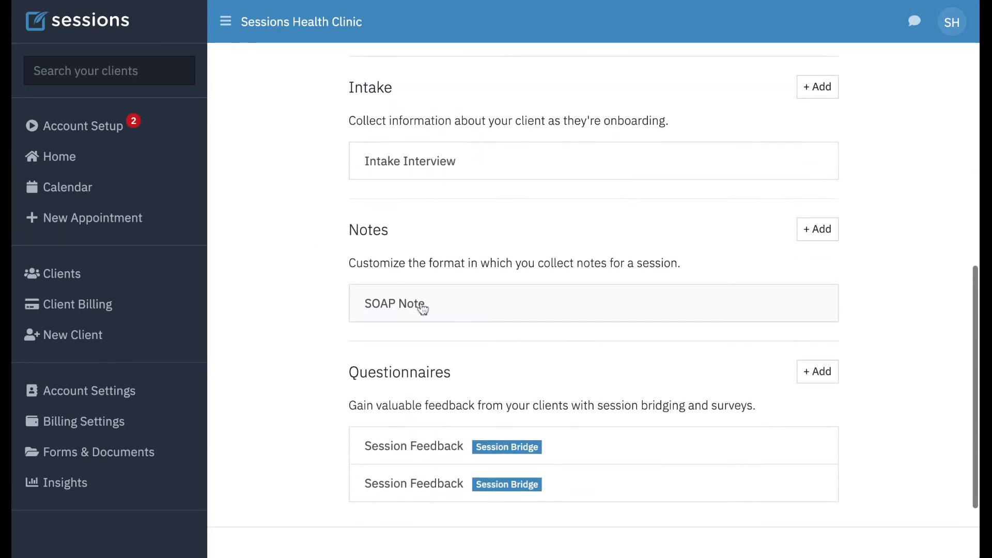
{"action": "scroll", "coordinate": [324, 364], "scroll_direction": "down", "scroll_amount": 2}
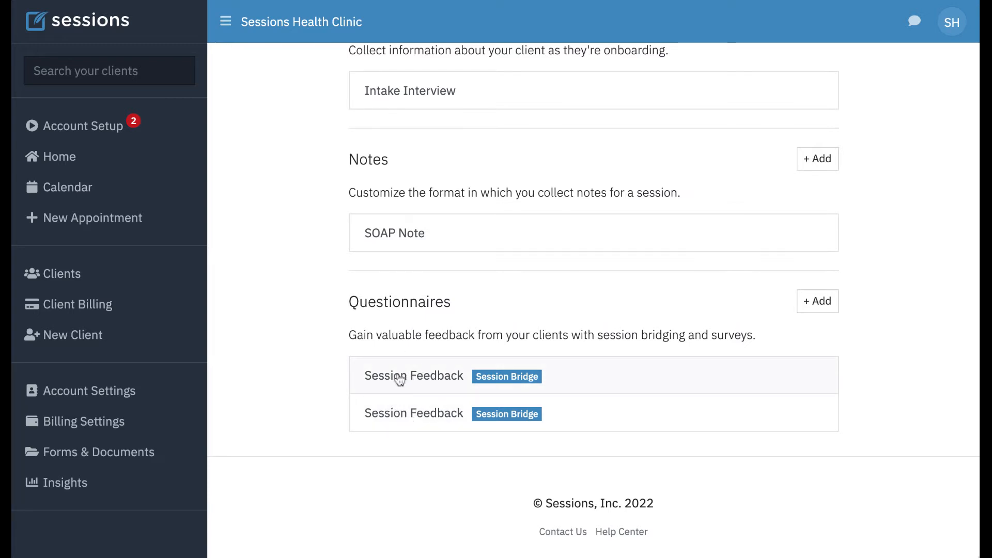
{"action": "scroll", "coordinate": [344, 302], "scroll_direction": "up", "scroll_amount": 10}
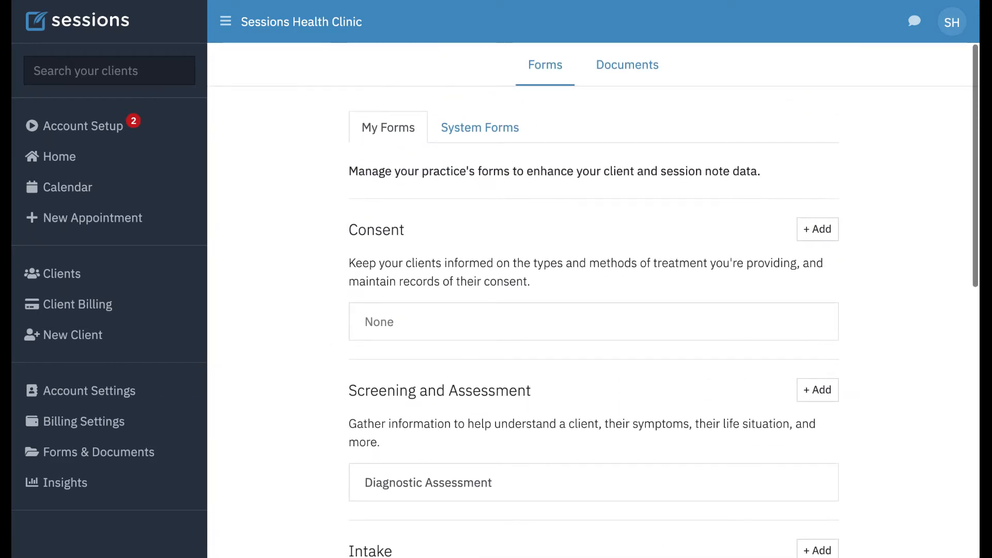
Create a new consent form from the Practice Policies template, look through its content, and save it
{"action": "left_click", "coordinate": [816, 232]}
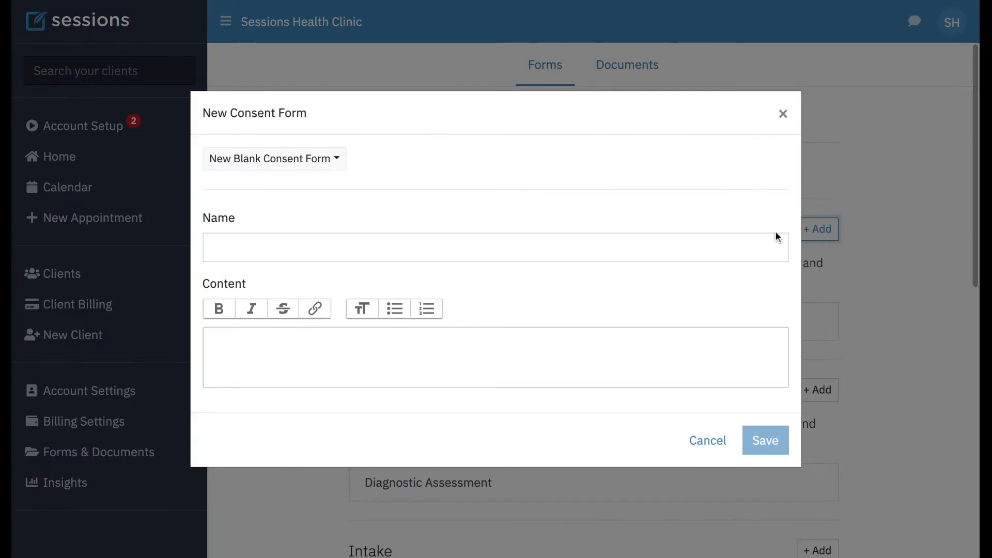
{"action": "left_click", "coordinate": [270, 165]}
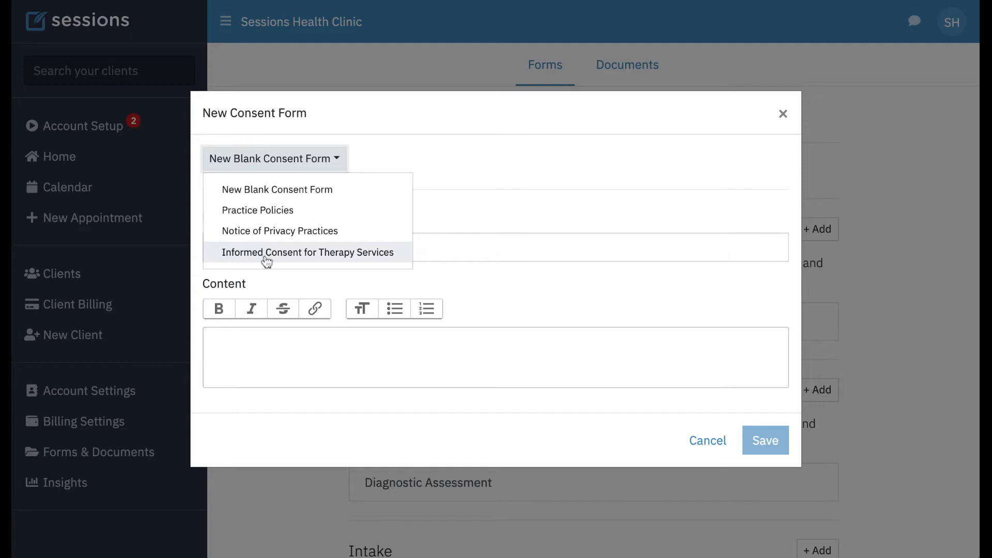
{"action": "left_click", "coordinate": [259, 211]}
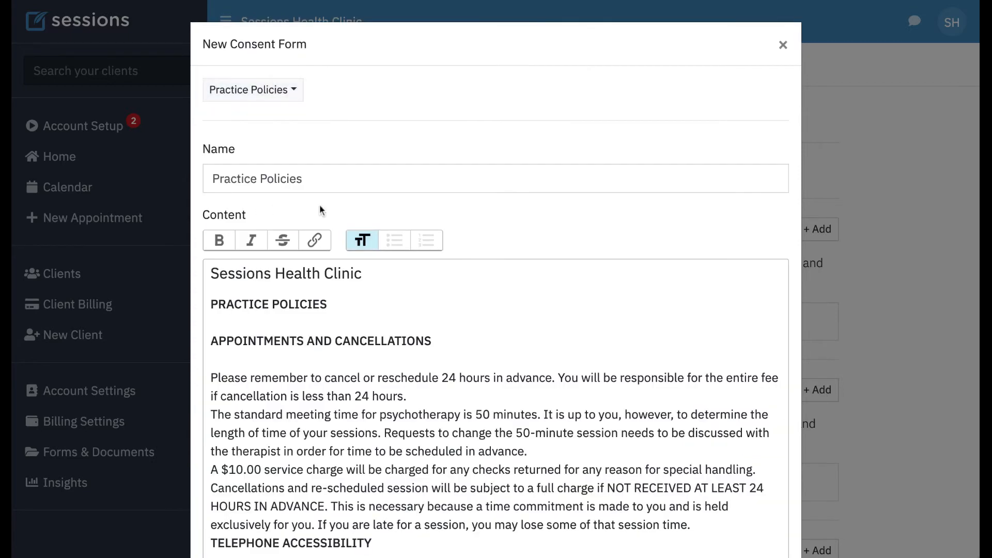
{"action": "scroll", "coordinate": [310, 324], "scroll_direction": "down", "scroll_amount": 7}
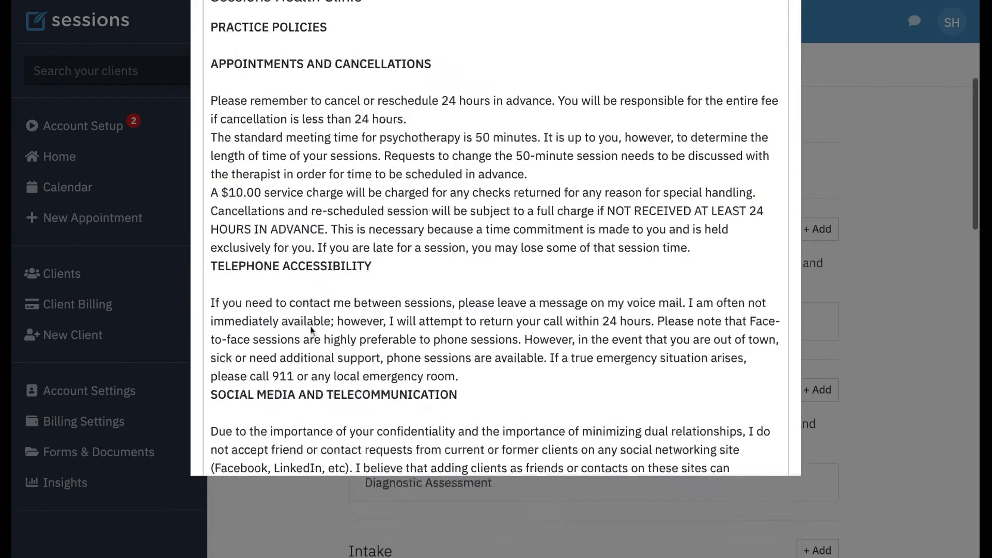
{"action": "scroll", "coordinate": [310, 324], "scroll_direction": "down", "scroll_amount": 4}
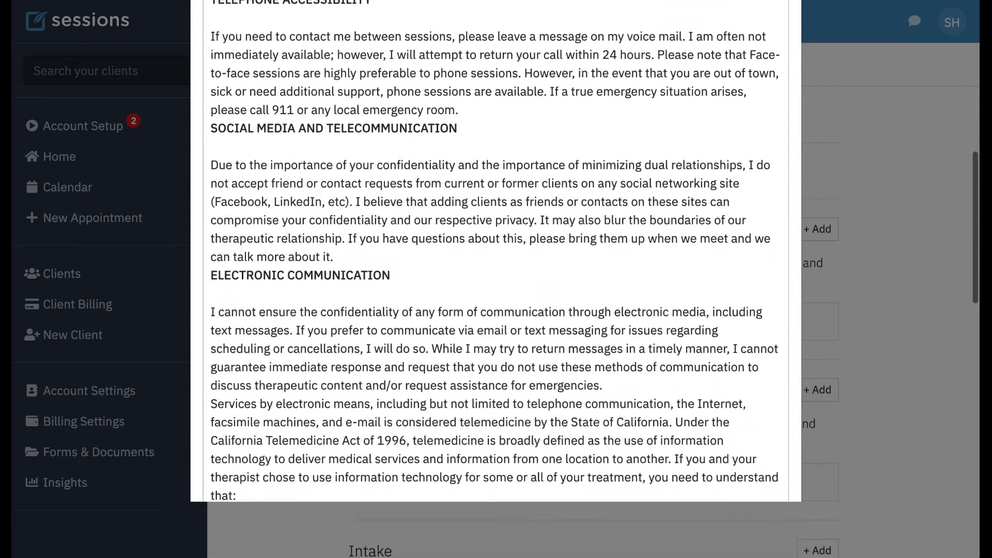
{"action": "scroll", "coordinate": [496, 279], "scroll_direction": "up", "scroll_amount": 11}
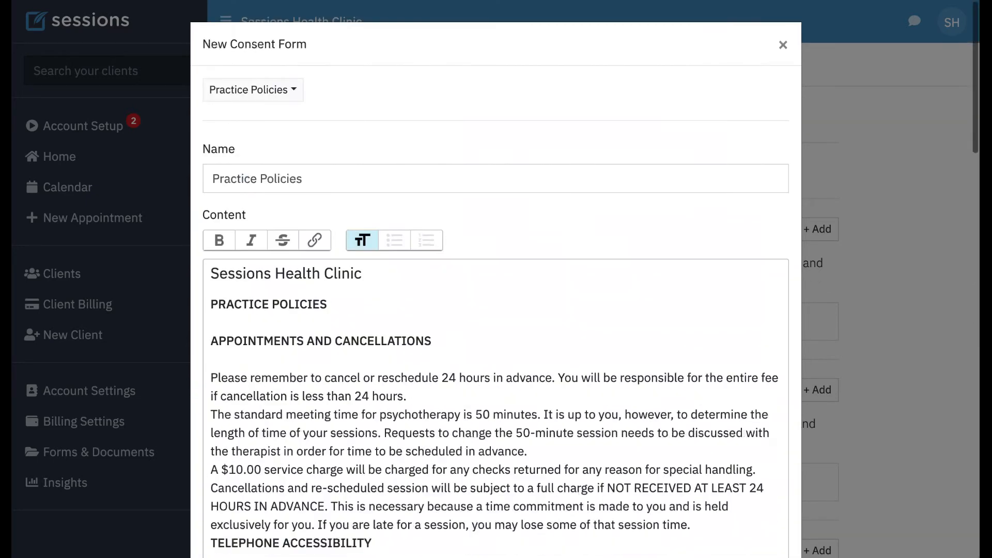
{"action": "scroll", "coordinate": [733, 303], "scroll_direction": "down", "scroll_amount": 11}
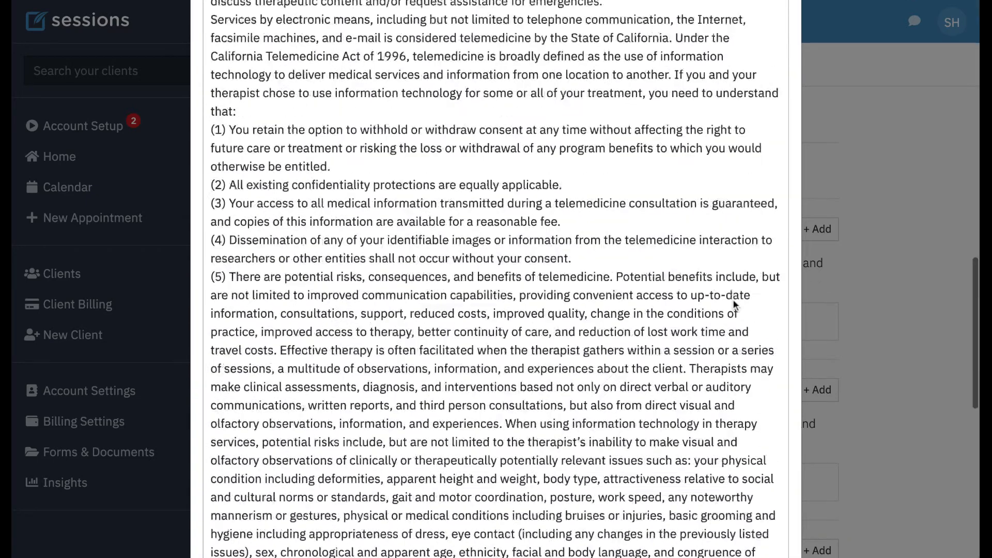
{"action": "left_click", "coordinate": [765, 509]}
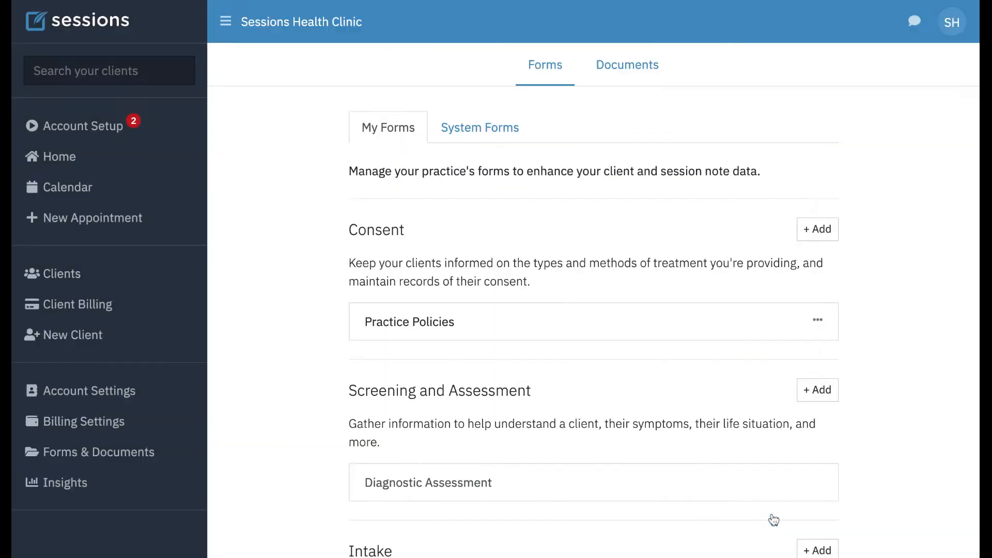
Preview the Notice of Privacy Practices template in a new consent form and close it without saving
{"action": "left_click", "coordinate": [817, 237]}
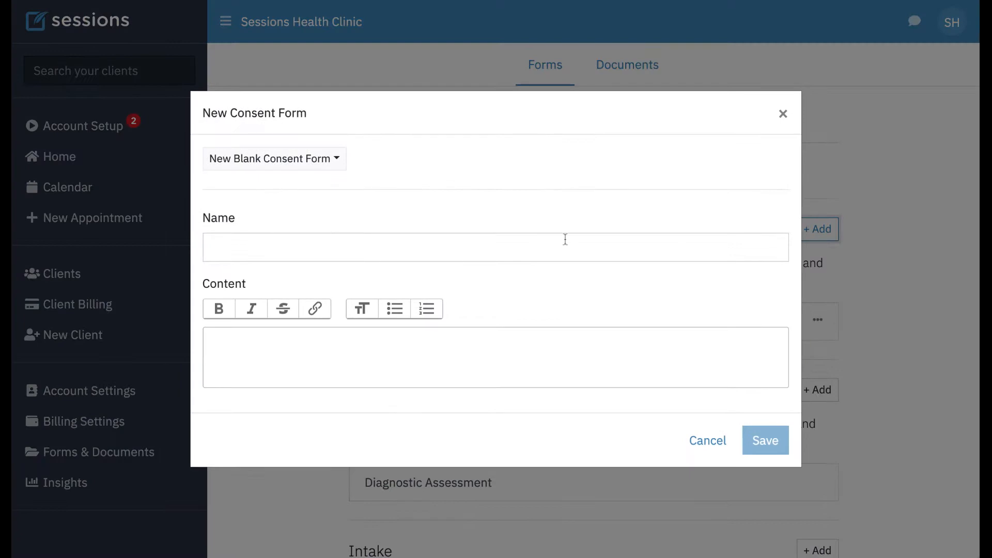
{"action": "left_click", "coordinate": [306, 164]}
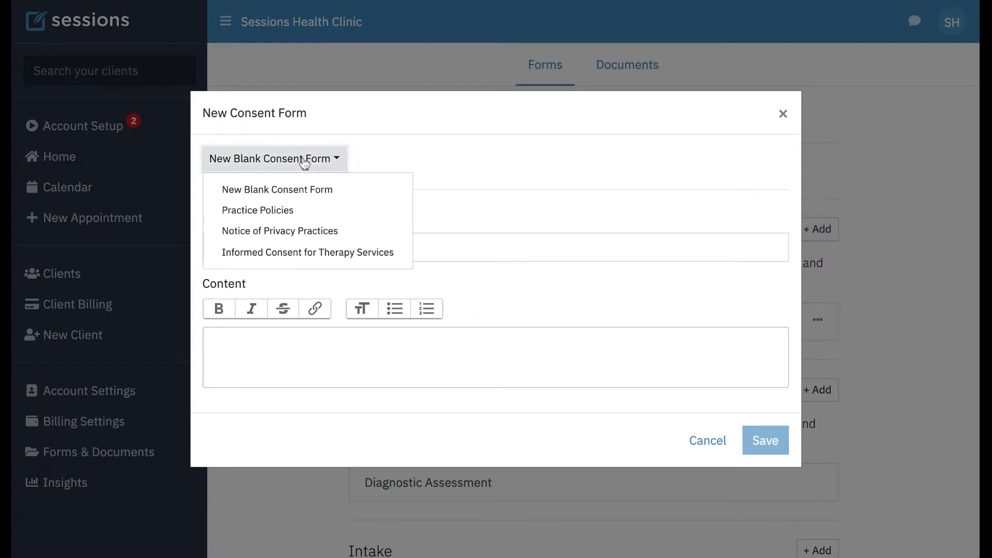
{"action": "left_click", "coordinate": [266, 233]}
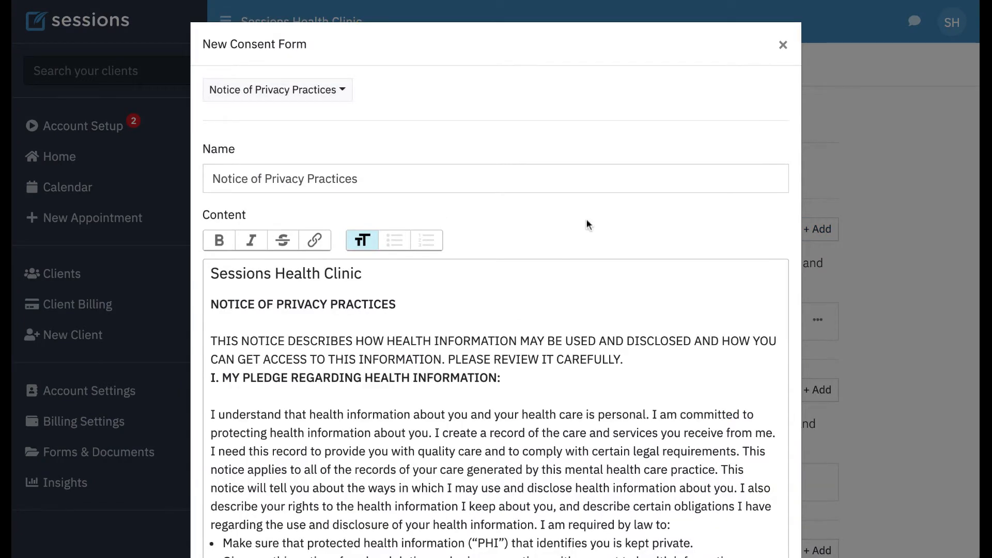
{"action": "scroll", "coordinate": [586, 222], "scroll_direction": "down", "scroll_amount": 1}
{"action": "left_click", "coordinate": [783, 22]}
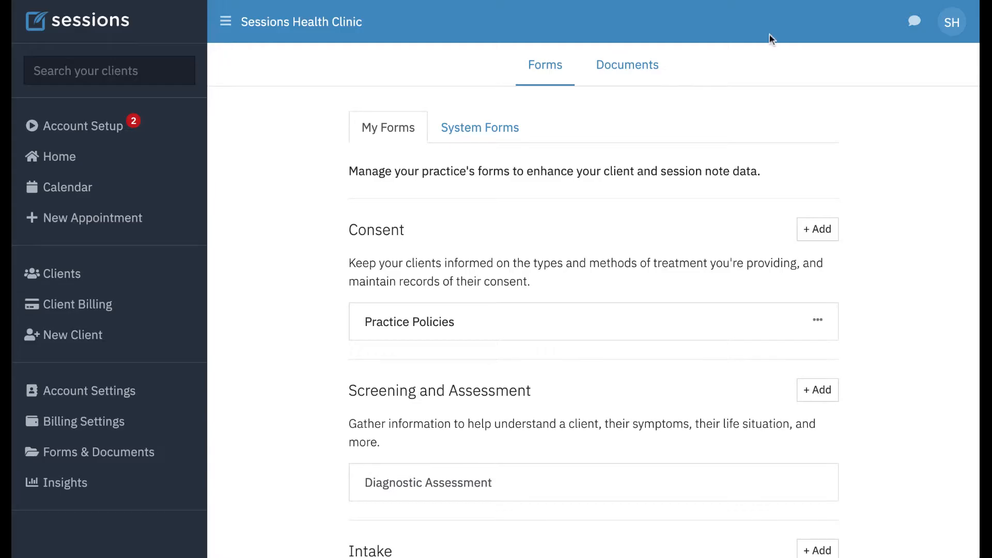
Create a new consent form from the Informed Consent for Therapy Services template and save it
{"action": "left_click", "coordinate": [819, 229]}
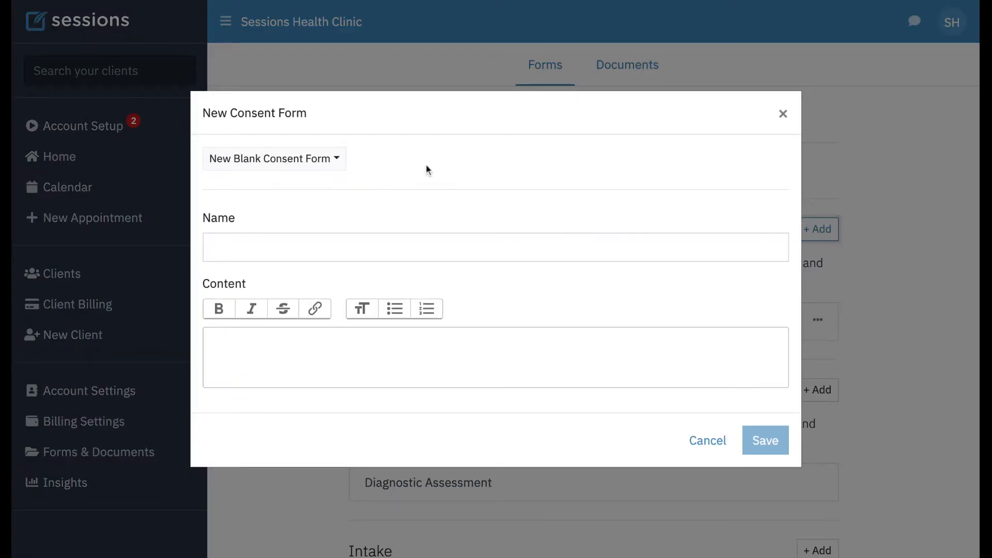
{"action": "left_click", "coordinate": [243, 161]}
{"action": "left_click", "coordinate": [266, 261]}
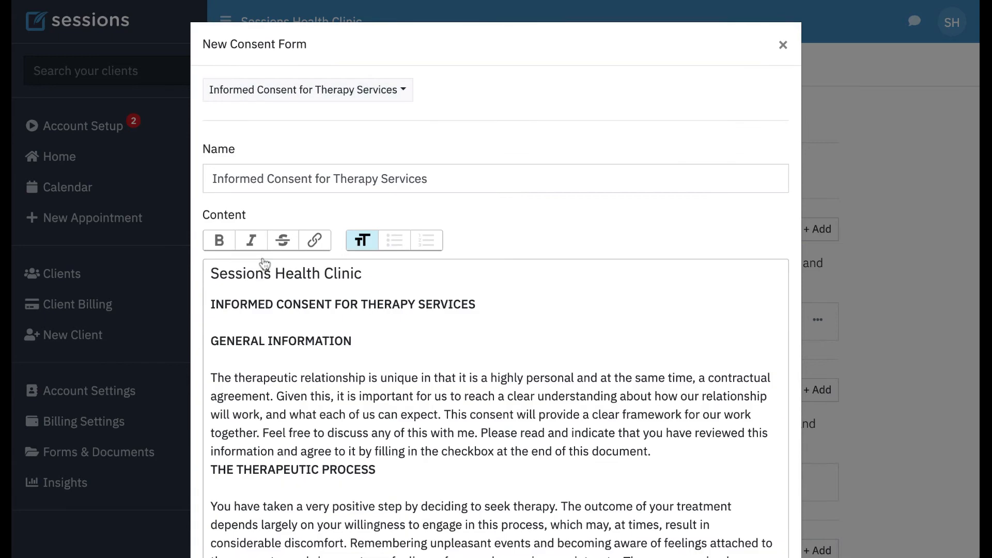
{"action": "scroll", "coordinate": [551, 408], "scroll_direction": "down", "scroll_amount": 10}
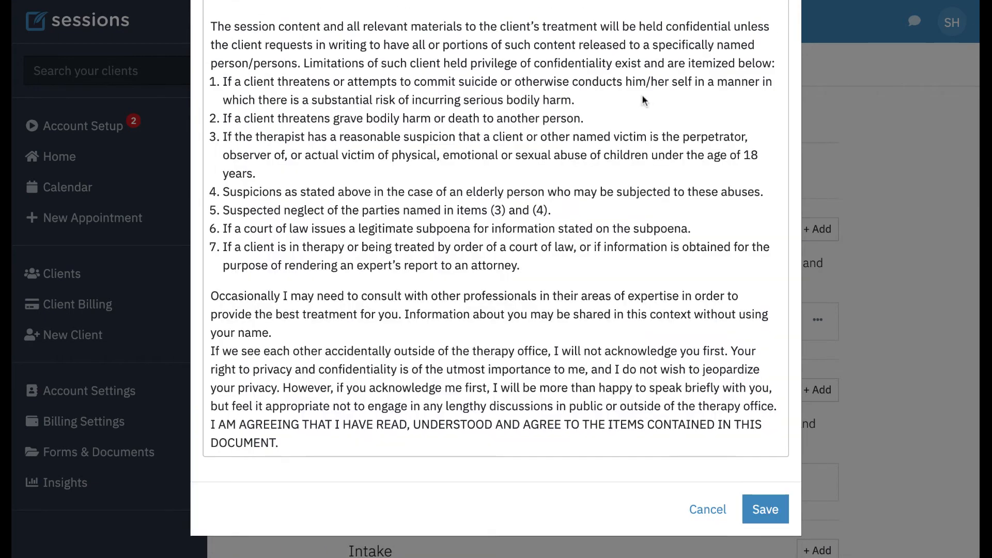
{"action": "left_click", "coordinate": [767, 505]}
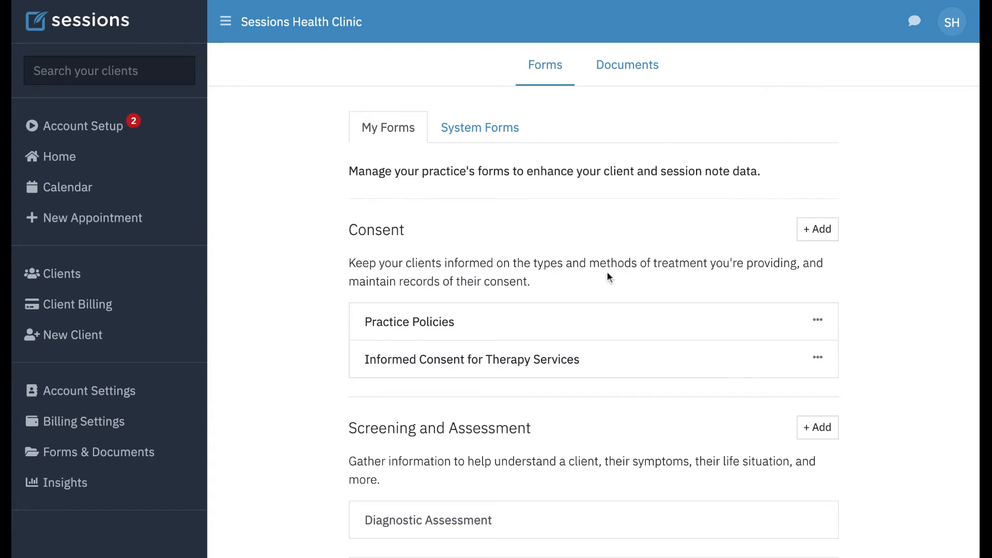
Edit the Informed Consent for Therapy Services form to insert a blank line above the heading THE THERAPEUTIC PROCESS, and save it
{"action": "left_click", "coordinate": [819, 360]}
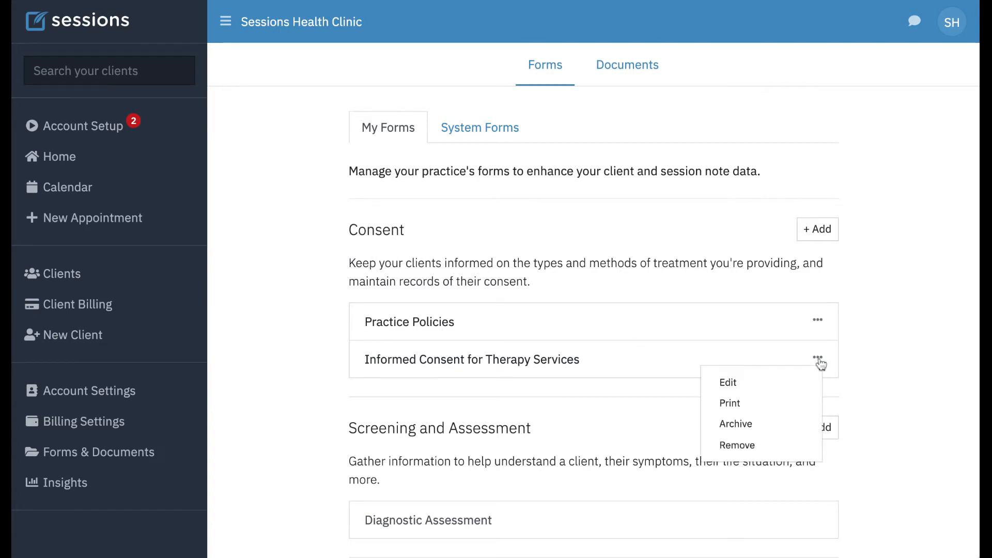
{"action": "left_click", "coordinate": [730, 385]}
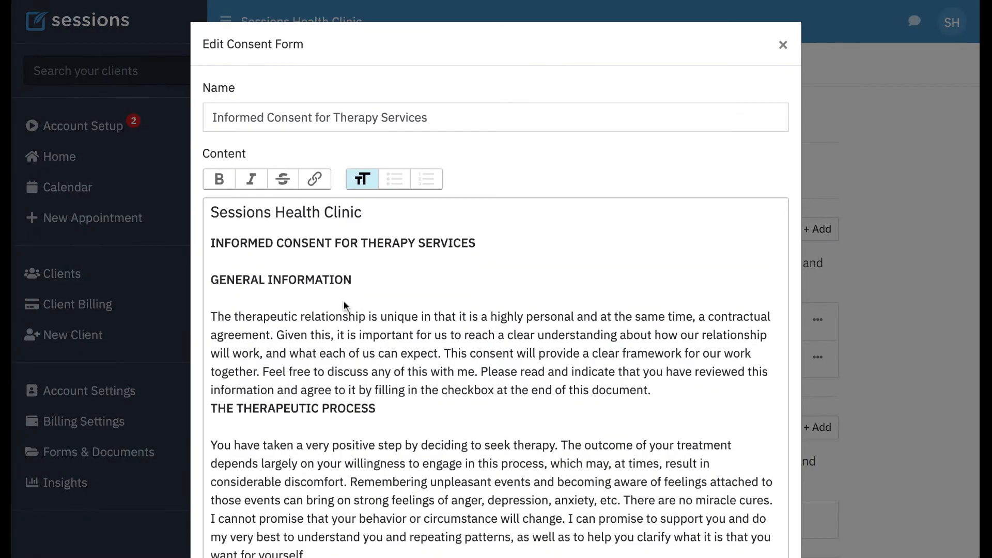
{"action": "scroll", "coordinate": [343, 299], "scroll_direction": "down", "scroll_amount": 2}
{"action": "left_click", "coordinate": [398, 308]}
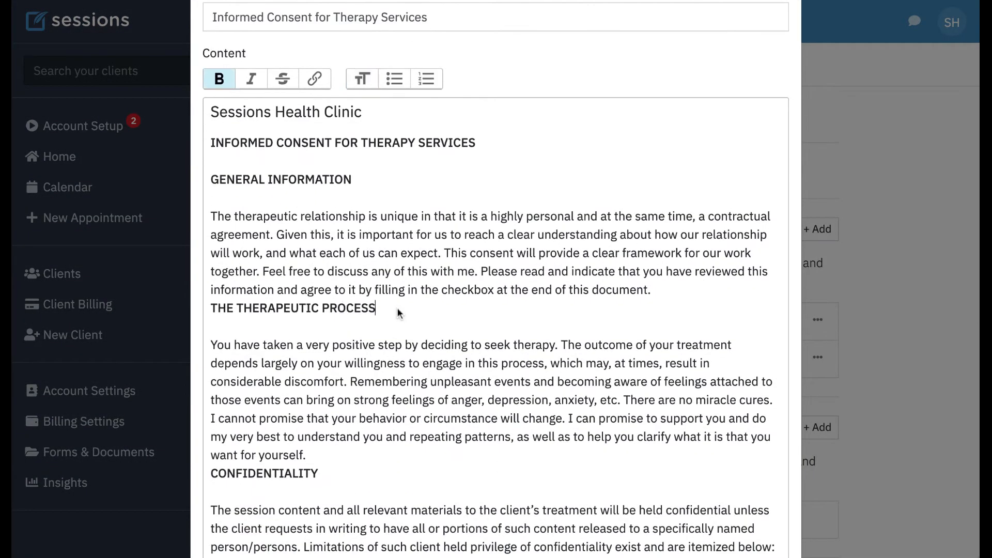
{"action": "left_click", "coordinate": [660, 290]}
{"action": "key", "text": "Return"}
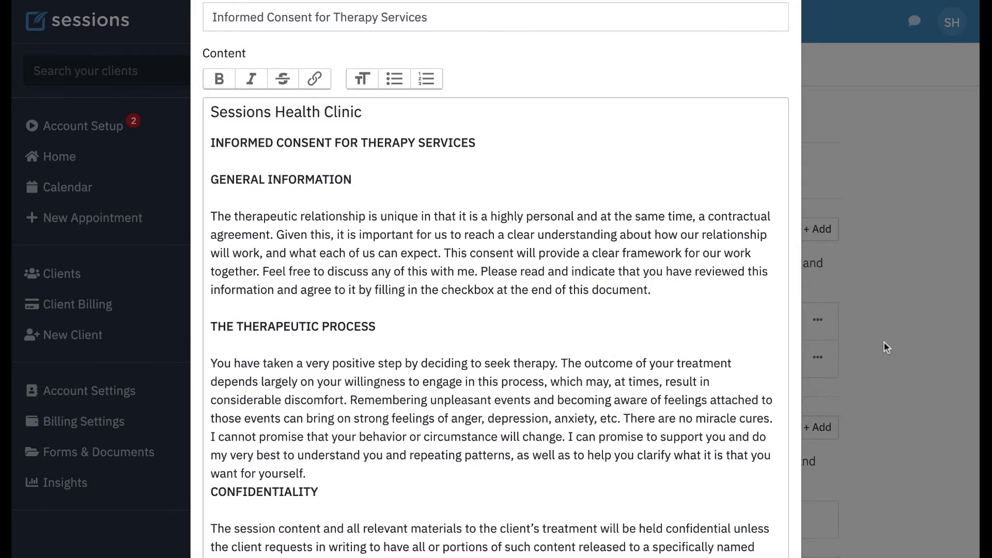
{"action": "scroll", "coordinate": [884, 343], "scroll_direction": "down", "scroll_amount": 10}
{"action": "left_click", "coordinate": [765, 510]}
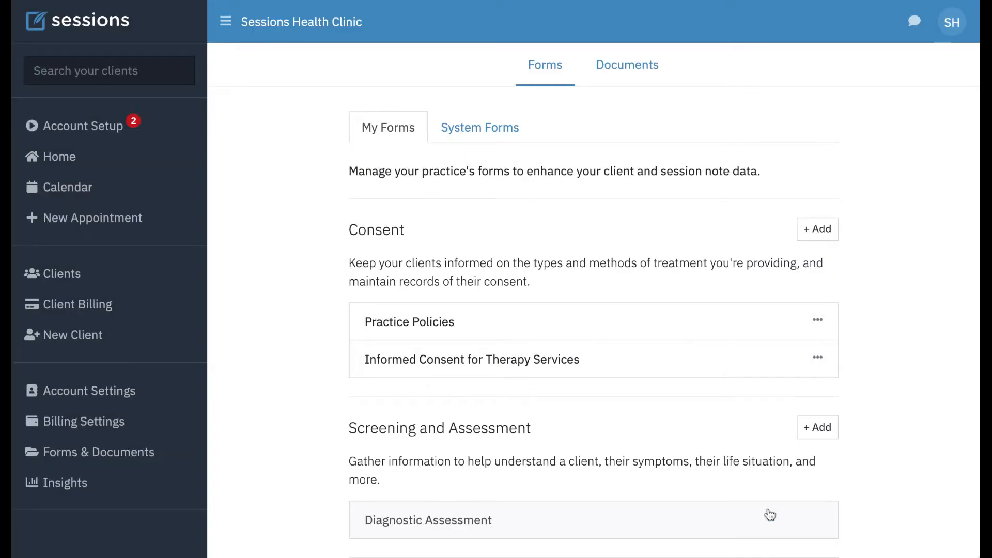
Open the practice's Diagnostic Assessment form and look through its form elements down to the assessment history questions
{"action": "scroll", "coordinate": [898, 312], "scroll_direction": "down", "scroll_amount": 5}
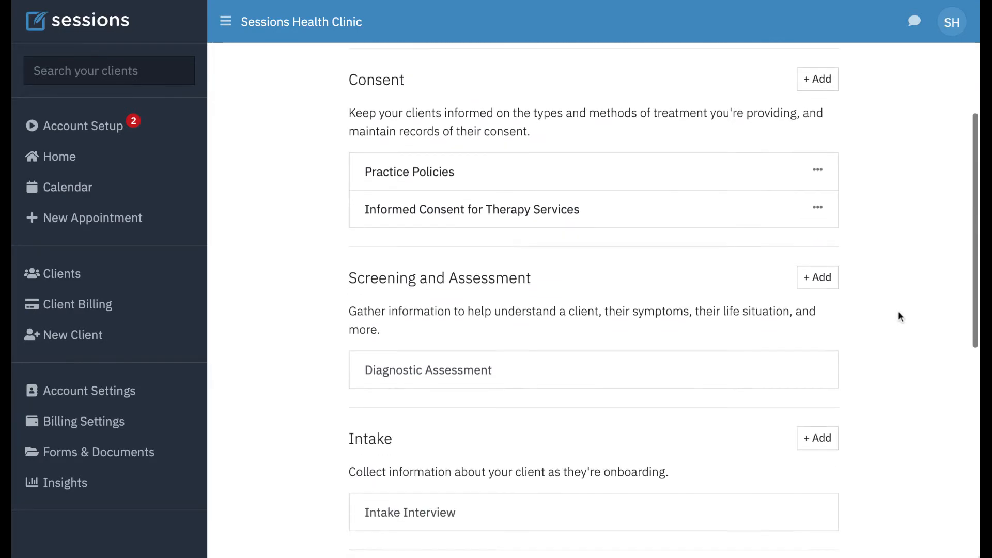
{"action": "scroll", "coordinate": [898, 311], "scroll_direction": "down", "scroll_amount": 2}
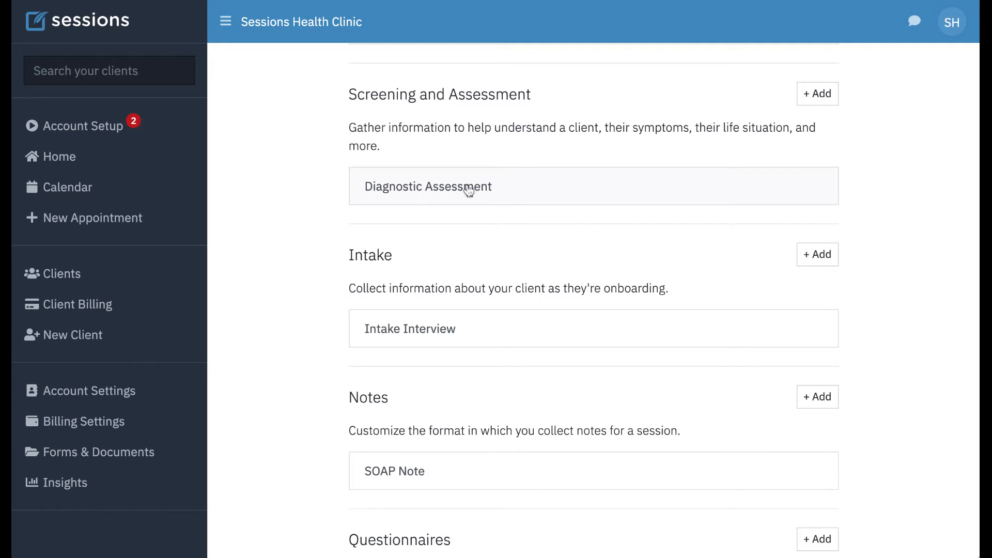
{"action": "left_click", "coordinate": [494, 194]}
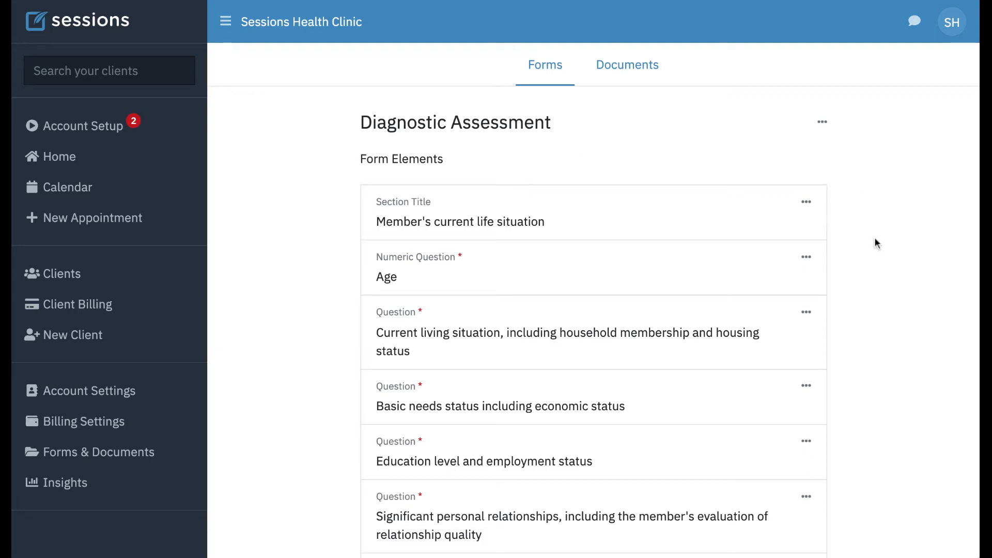
{"action": "scroll", "coordinate": [875, 240], "scroll_direction": "down", "scroll_amount": 1}
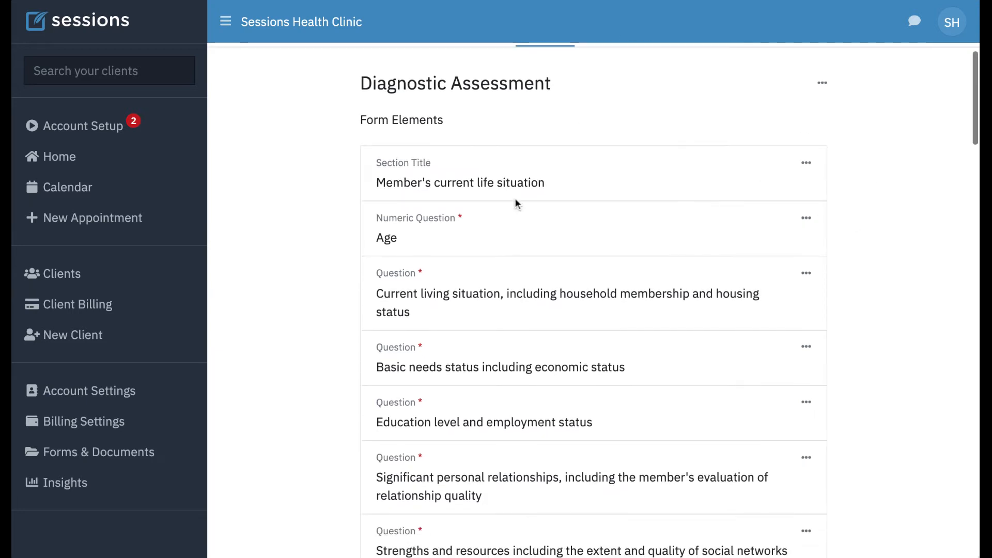
{"action": "scroll", "coordinate": [531, 367], "scroll_direction": "down", "scroll_amount": 5}
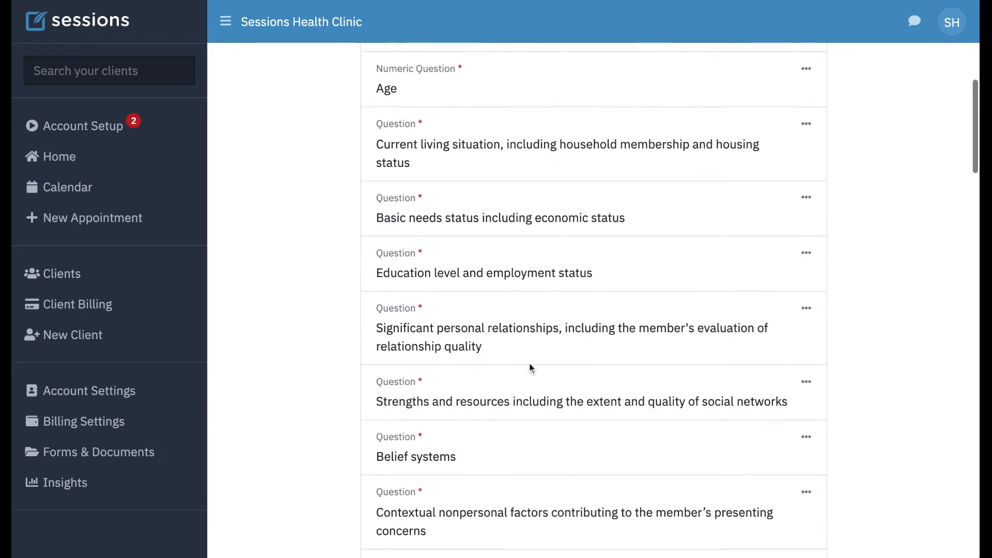
{"action": "scroll", "coordinate": [530, 367], "scroll_direction": "down", "scroll_amount": 8}
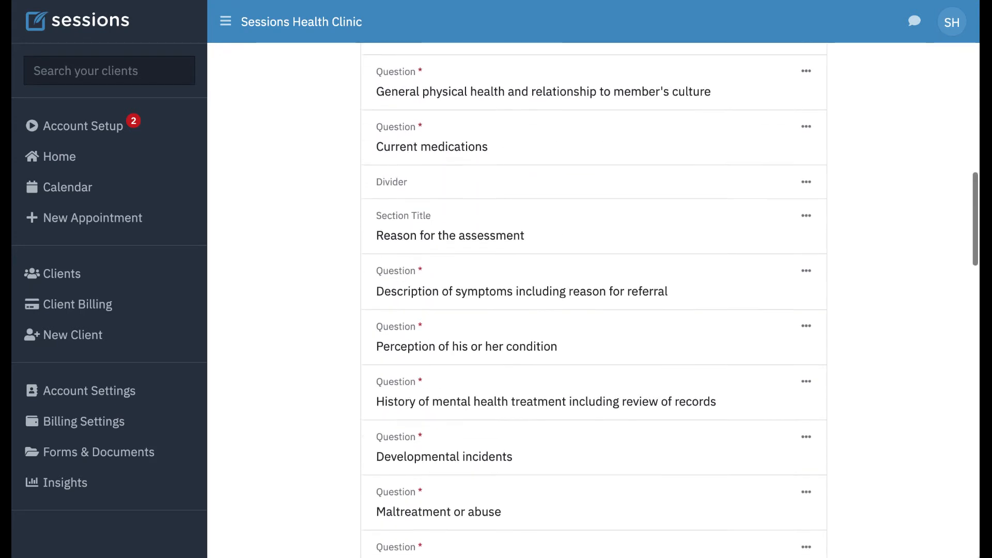
{"action": "scroll", "coordinate": [781, 222], "scroll_direction": "down", "scroll_amount": 5}
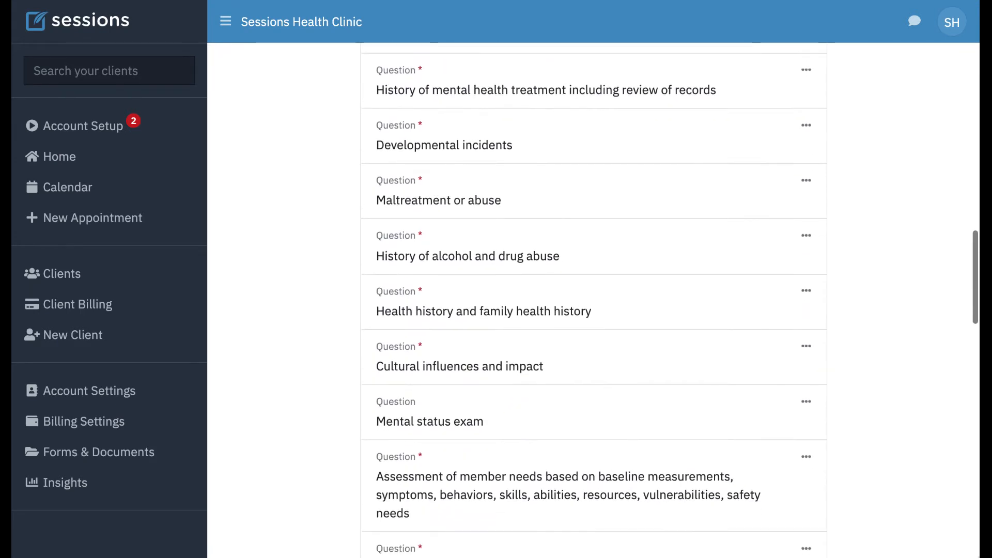
Inspect the element type, label and instructions settings of the "Maltreatment or abuse" question and leave without saving
{"action": "left_click", "coordinate": [806, 180]}
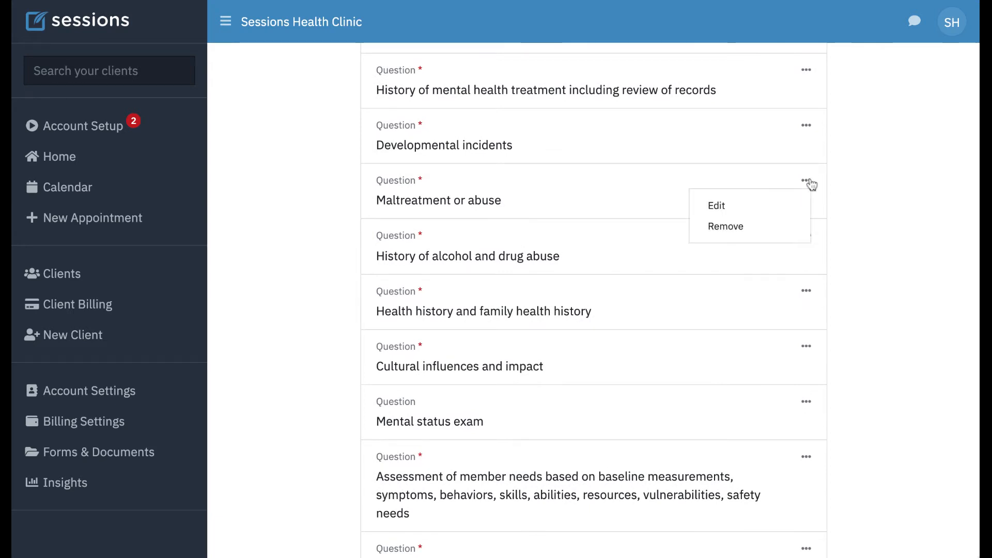
{"action": "left_click", "coordinate": [729, 208]}
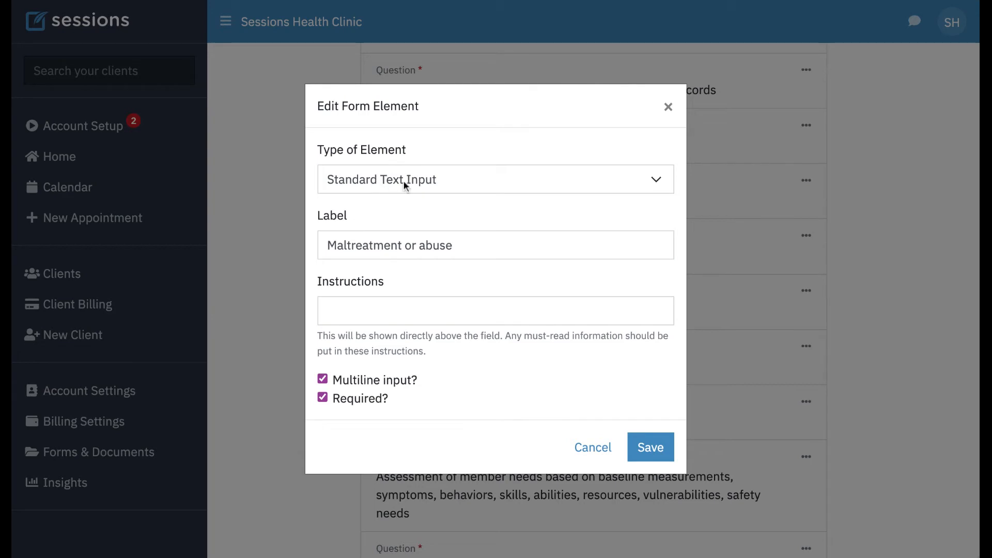
{"action": "left_click", "coordinate": [422, 181]}
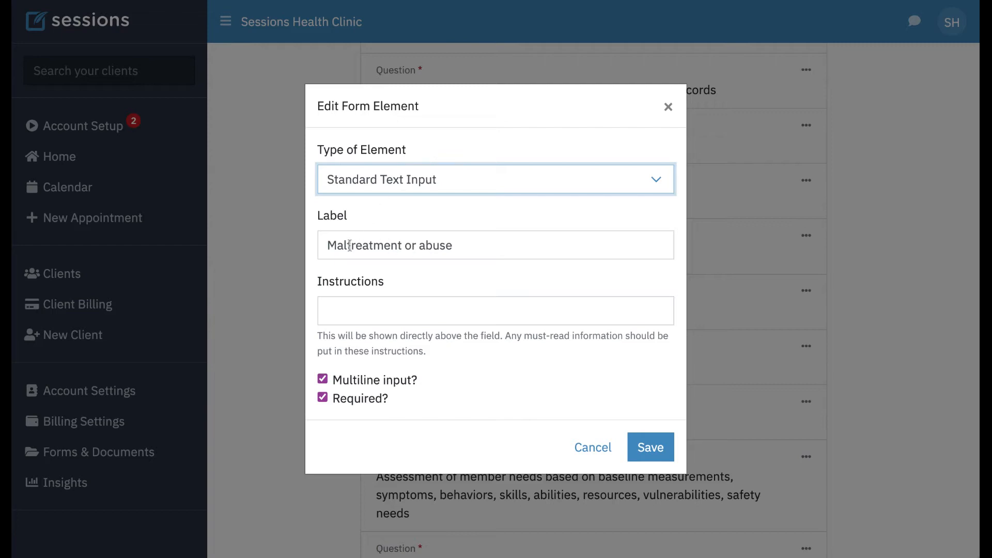
{"action": "left_click", "coordinate": [353, 312]}
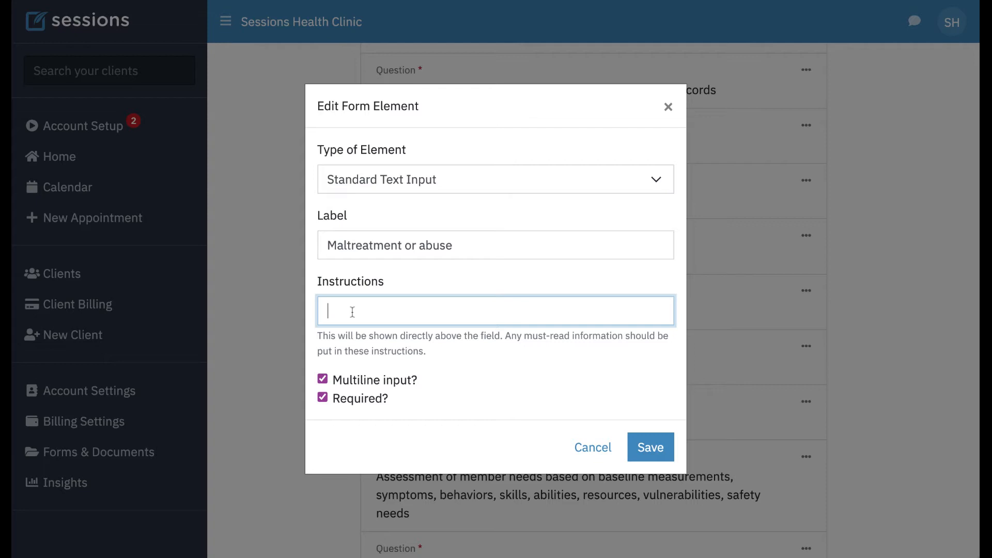
{"action": "left_click", "coordinate": [593, 448]}
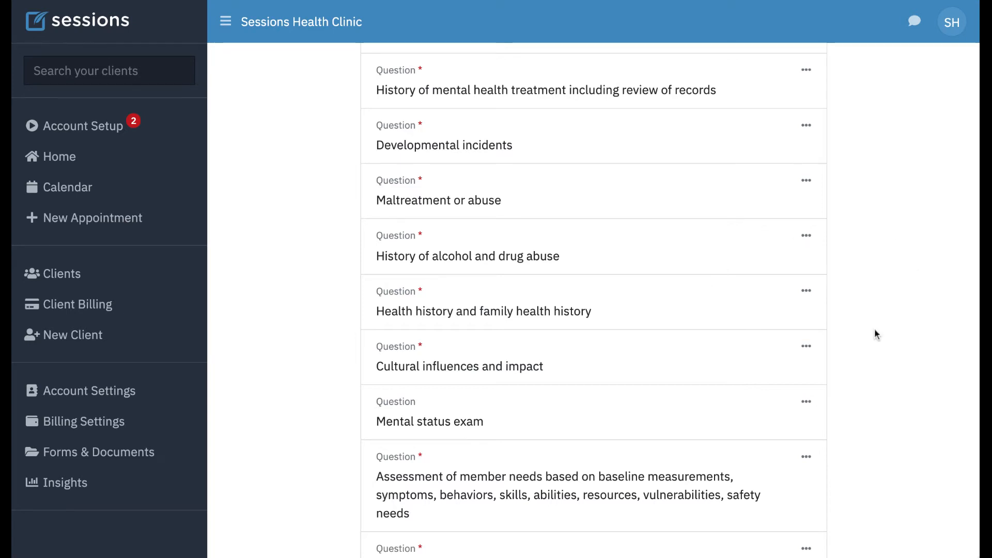
Review the remaining Diagnostic Assessment elements through to the Diagnosis section and return to the form's beginning
{"action": "scroll", "coordinate": [875, 332], "scroll_direction": "down", "scroll_amount": 10}
{"action": "scroll", "coordinate": [874, 328], "scroll_direction": "down", "scroll_amount": 14}
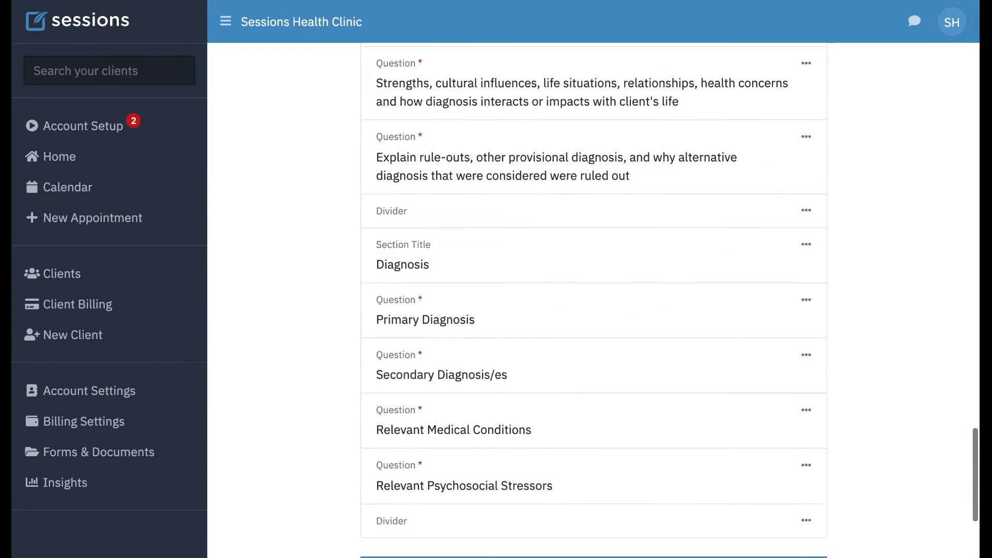
{"action": "scroll", "coordinate": [903, 206], "scroll_direction": "up", "scroll_amount": 20}
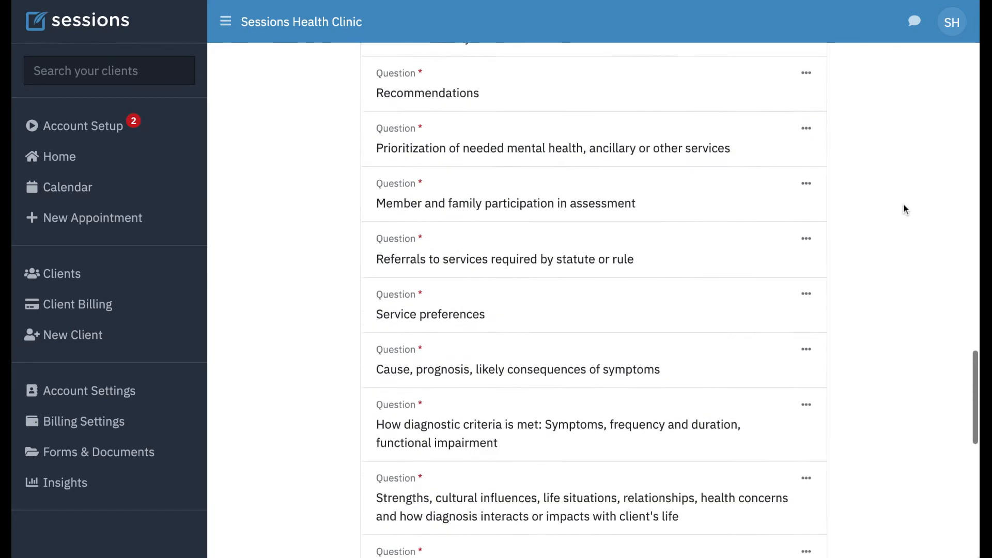
{"action": "scroll", "coordinate": [904, 209], "scroll_direction": "up", "scroll_amount": 2}
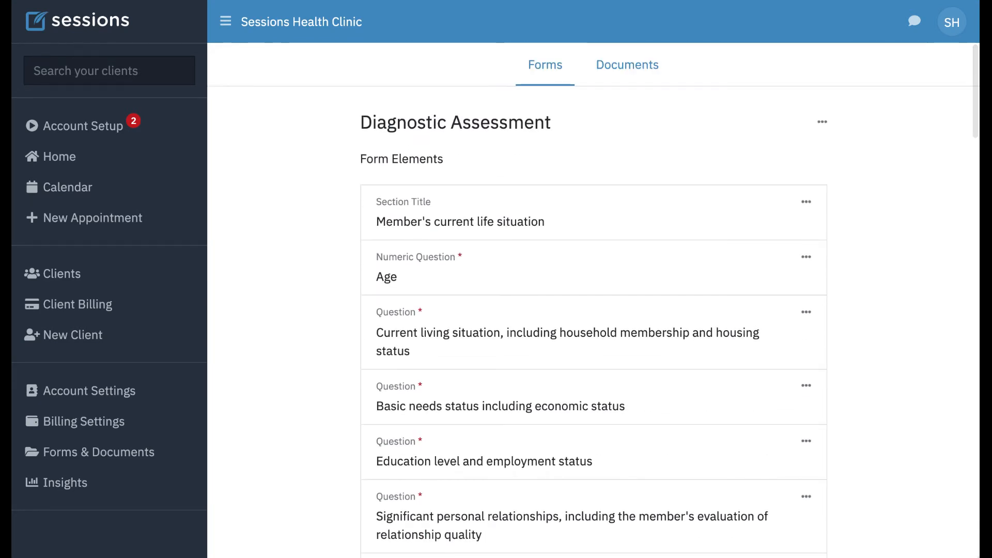
Go back to the practice's forms and open the first Session Feedback questionnaire to review its form elements
{"action": "left_click", "coordinate": [550, 66]}
{"action": "scroll", "coordinate": [285, 300], "scroll_direction": "down", "scroll_amount": 8}
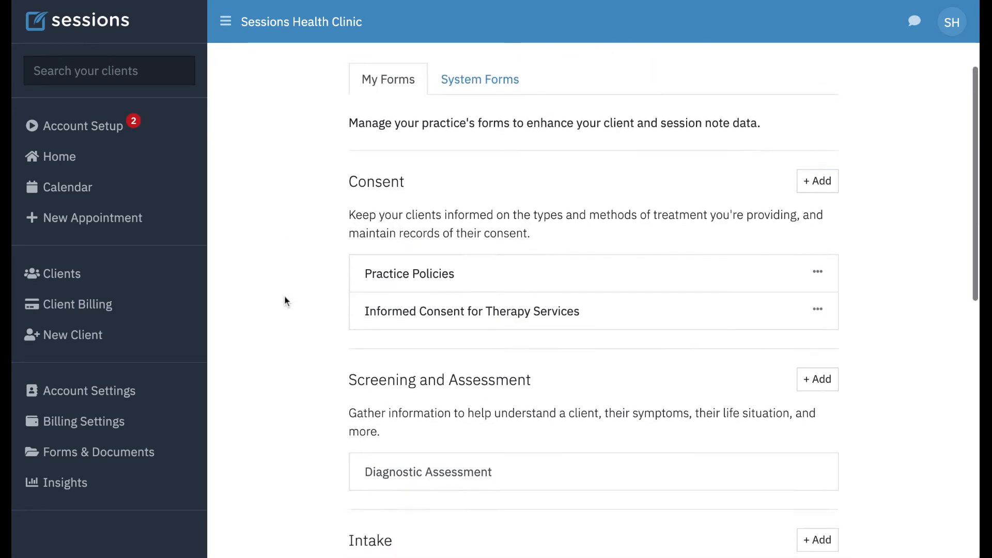
{"action": "scroll", "coordinate": [286, 299], "scroll_direction": "down", "scroll_amount": 3}
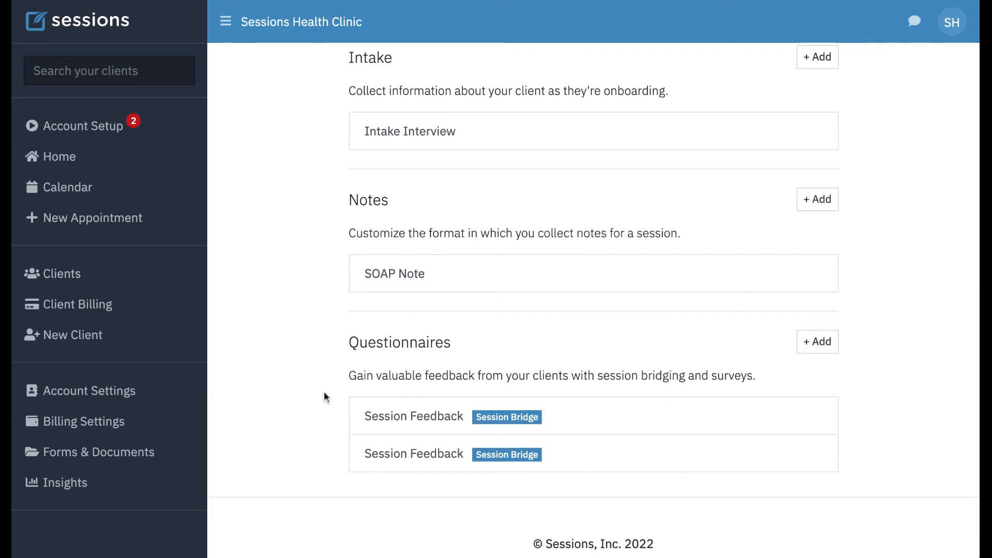
{"action": "left_click", "coordinate": [426, 421]}
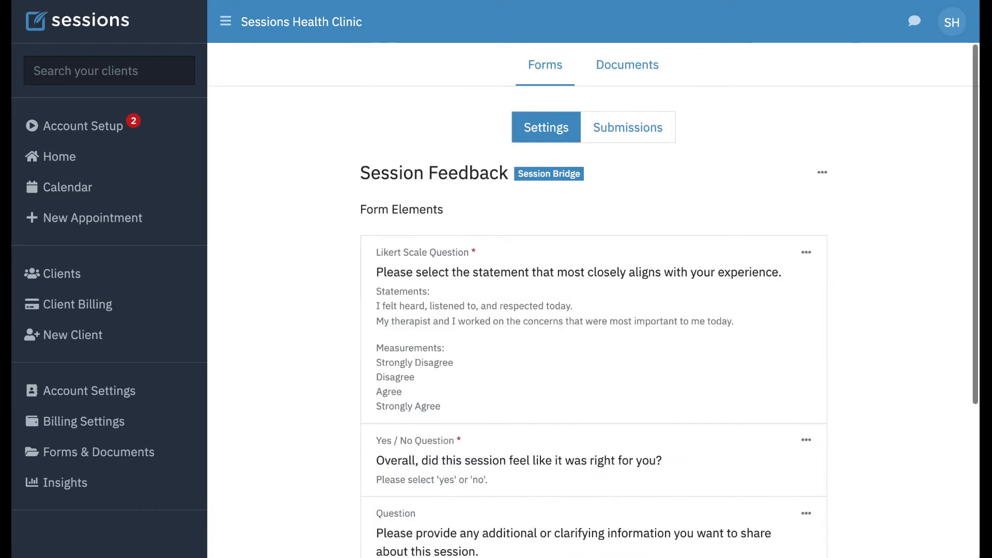
{"action": "scroll", "coordinate": [851, 302], "scroll_direction": "down", "scroll_amount": 3}
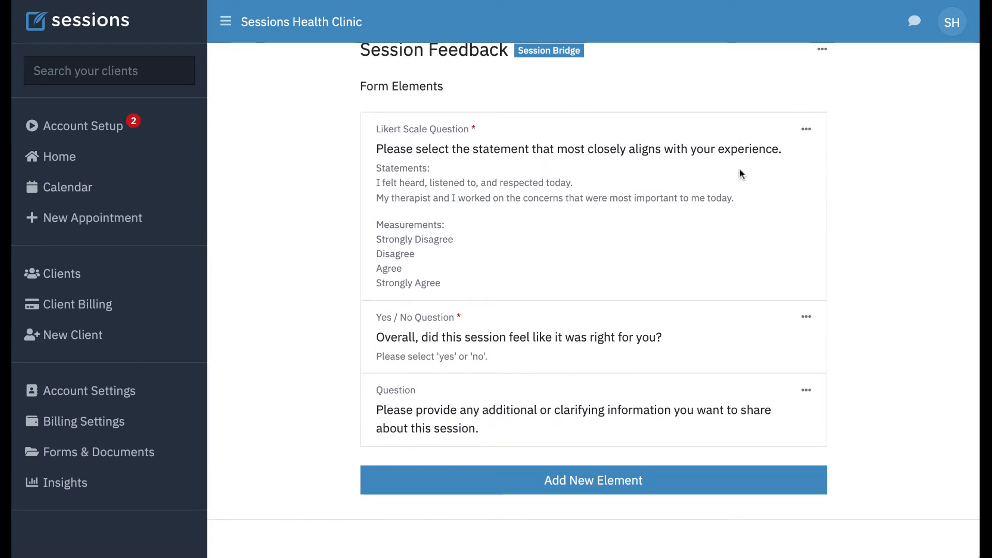
Open the Likert scale question of the Session Feedback form for editing and set its instructions to "Select one."
{"action": "left_click", "coordinate": [807, 132]}
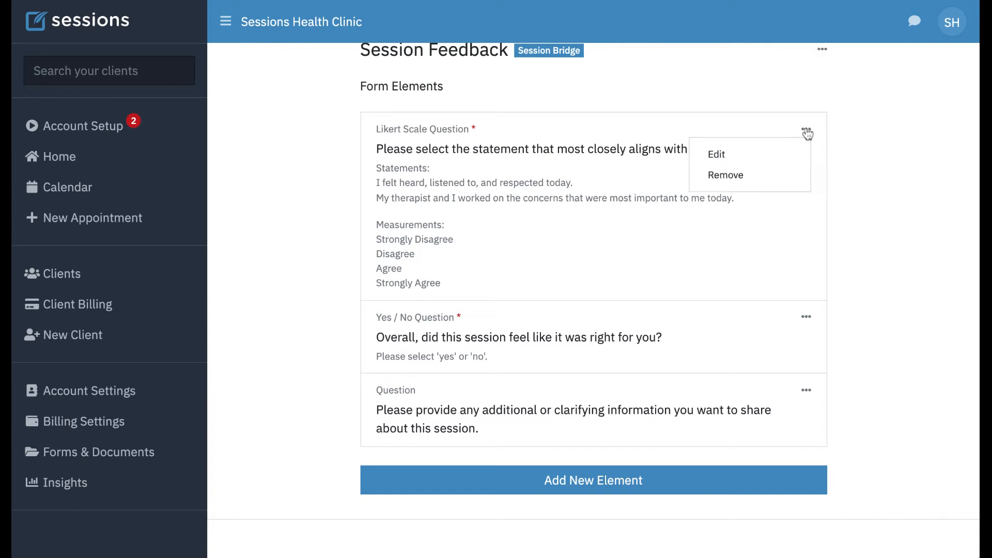
{"action": "left_click", "coordinate": [725, 155]}
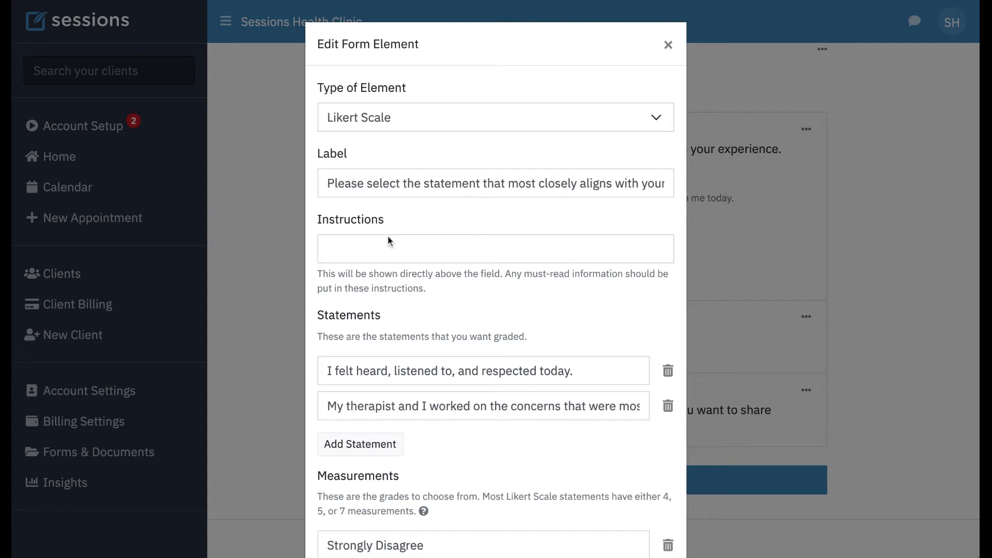
{"action": "left_click", "coordinate": [358, 252]}
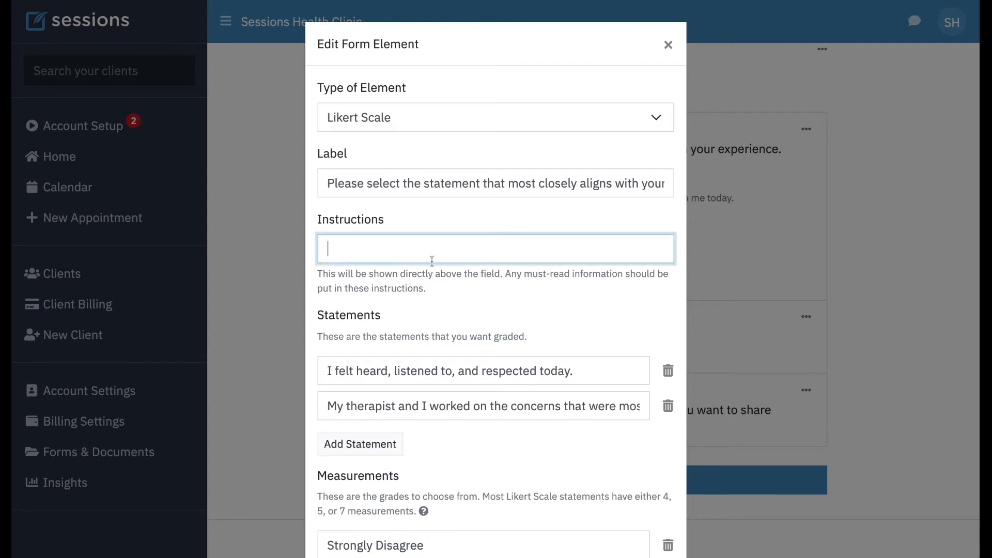
{"action": "type", "text": "Select one."}
Add a third statement to the Likert scale question reading "I feel like therapy is working."
{"action": "scroll", "coordinate": [499, 338], "scroll_direction": "down", "scroll_amount": 3}
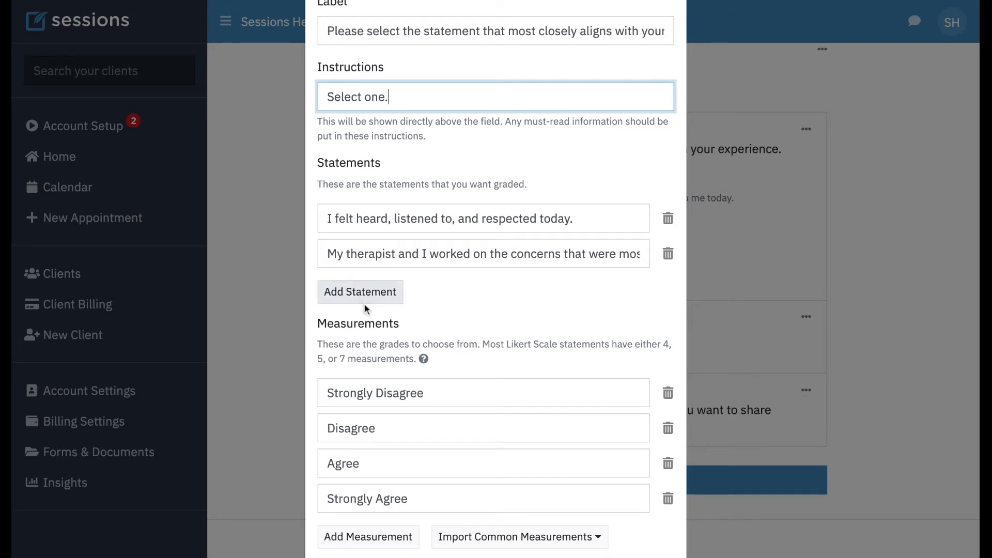
{"action": "left_click", "coordinate": [355, 294]}
{"action": "left_click", "coordinate": [377, 290]}
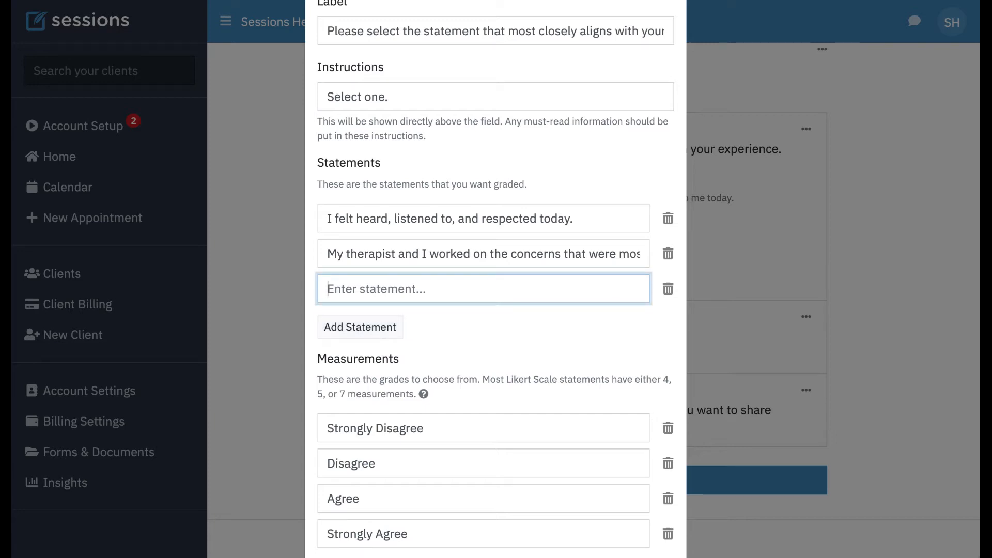
{"action": "type", "text": "I"}
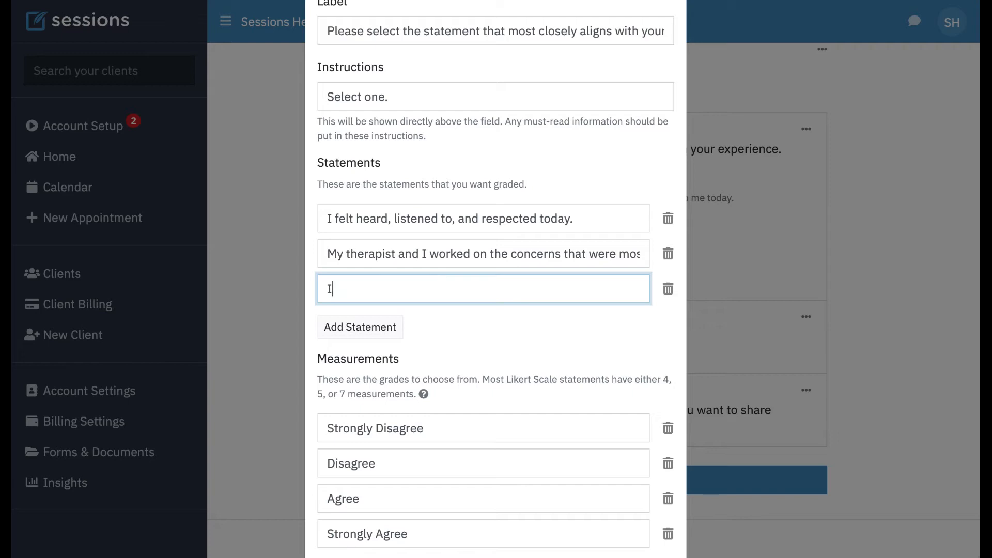
{"action": "type", "text": " feel like therapy"}
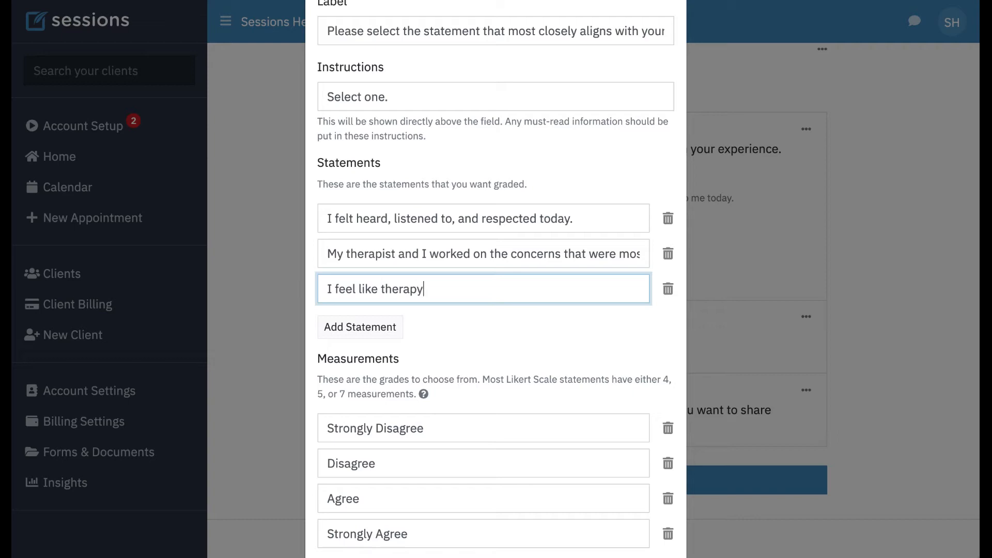
{"action": "type", "text": " is working."}
{"action": "scroll", "coordinate": [456, 363], "scroll_direction": "down", "scroll_amount": 2}
{"action": "left_click", "coordinate": [475, 292]}
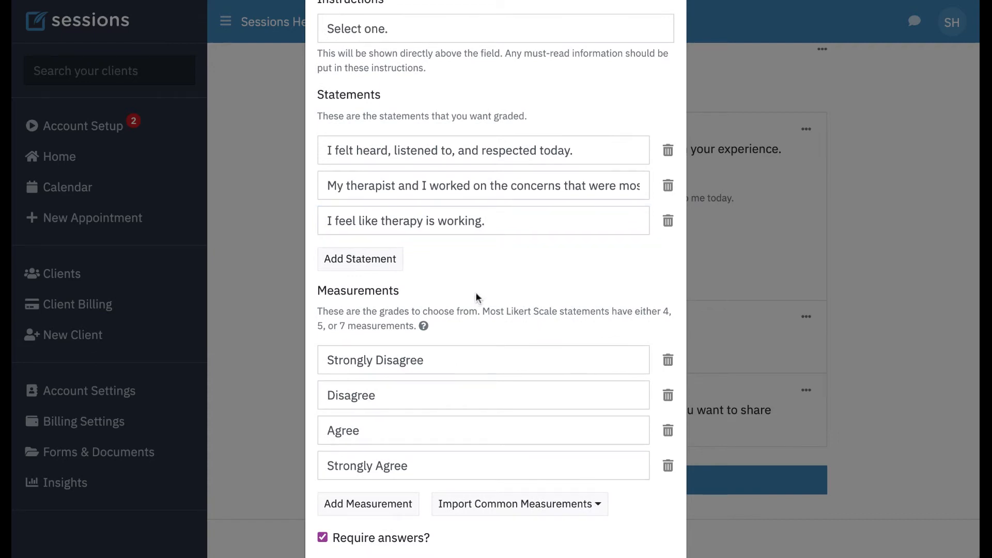
Check the common measurement sets available for import without choosing one, and save the Likert scale question
{"action": "scroll", "coordinate": [476, 292], "scroll_direction": "down", "scroll_amount": 2}
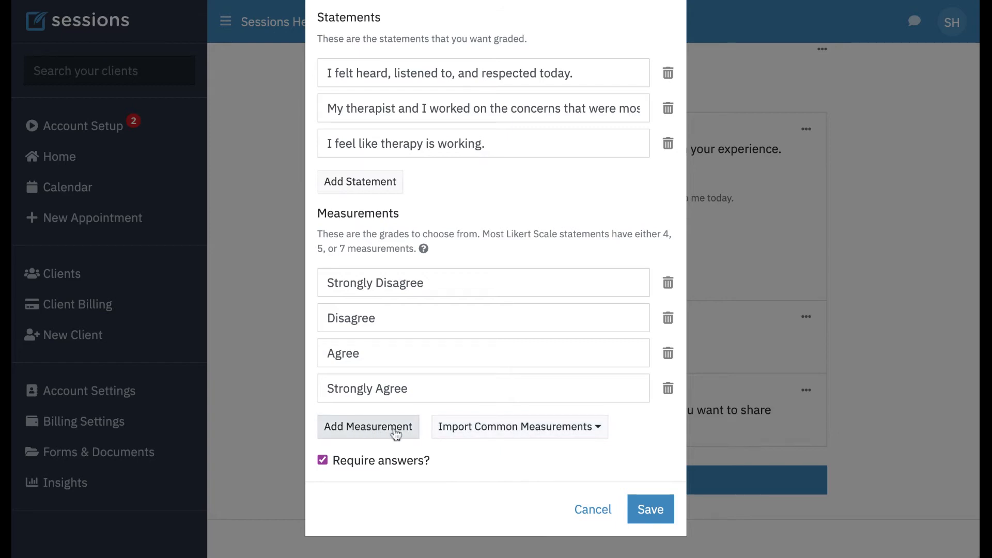
{"action": "left_click", "coordinate": [528, 431]}
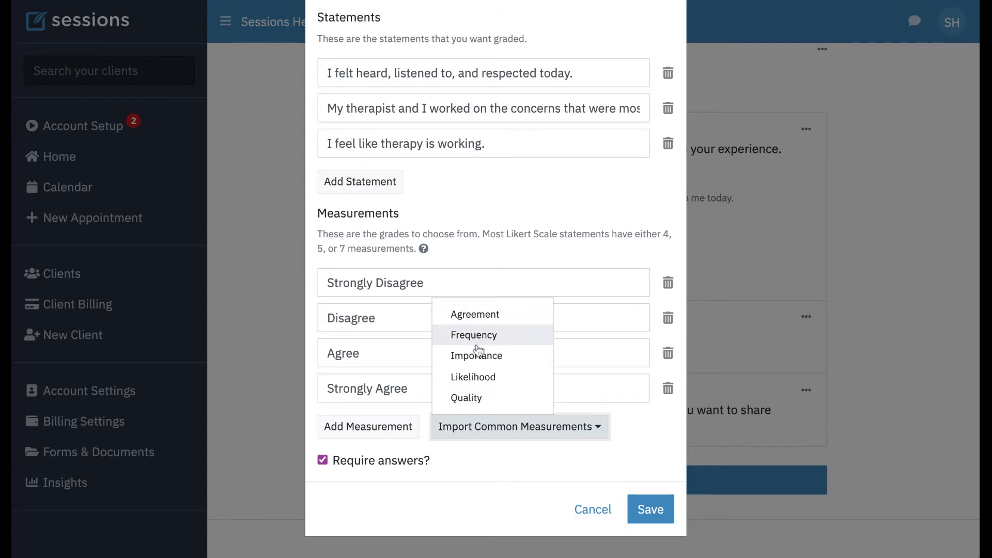
{"action": "left_click", "coordinate": [509, 460]}
{"action": "left_click", "coordinate": [649, 510]}
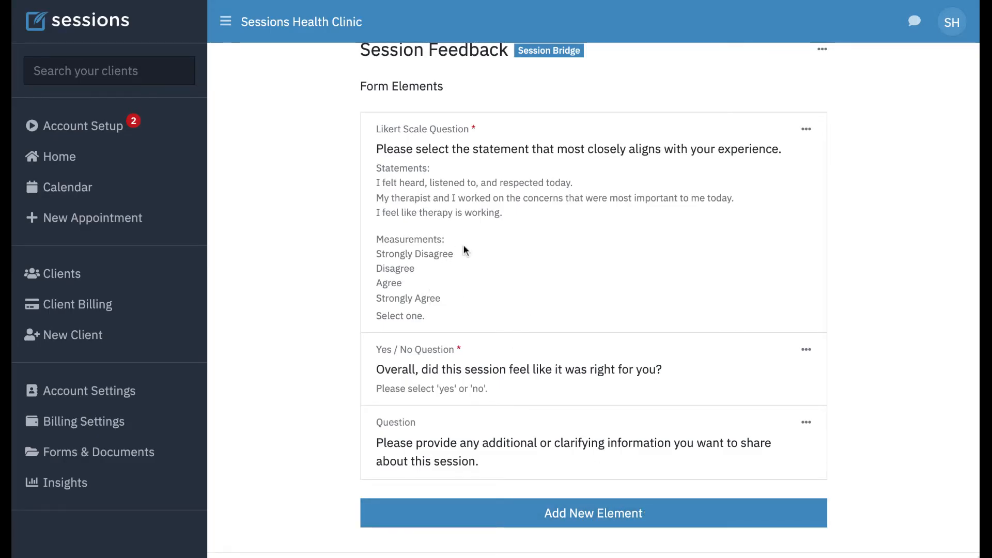
Preview the Session Feedback form, review its statements and questions down to the end, and close the preview
{"action": "scroll", "coordinate": [467, 251], "scroll_direction": "up", "scroll_amount": 3}
{"action": "scroll", "coordinate": [466, 250], "scroll_direction": "down", "scroll_amount": 2}
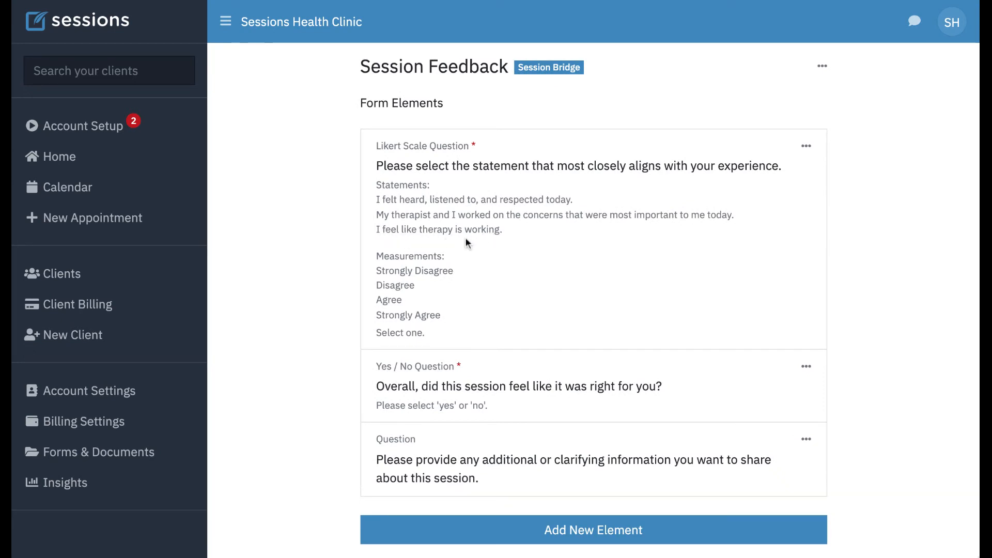
{"action": "scroll", "coordinate": [839, 157], "scroll_direction": "up", "scroll_amount": 2}
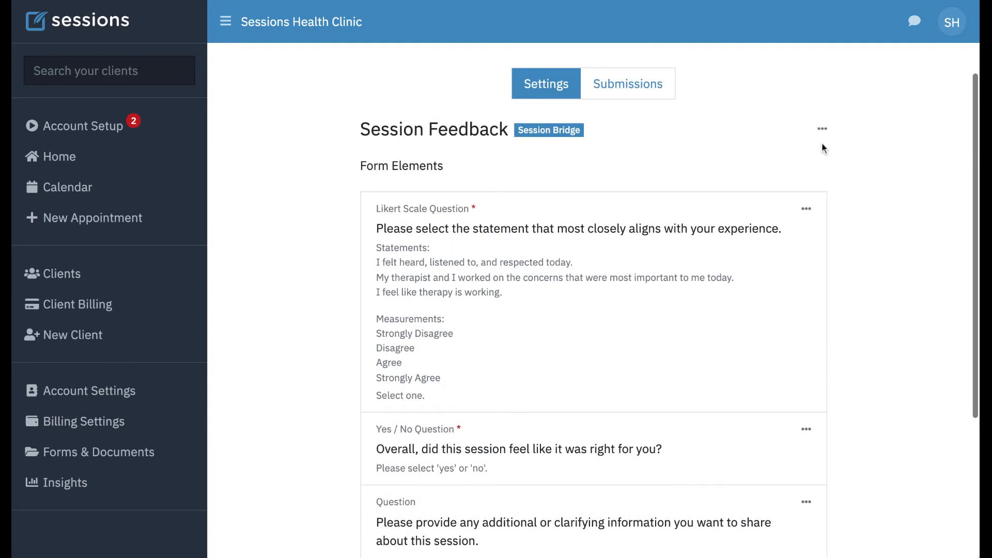
{"action": "left_click", "coordinate": [822, 128]}
{"action": "left_click", "coordinate": [749, 198]}
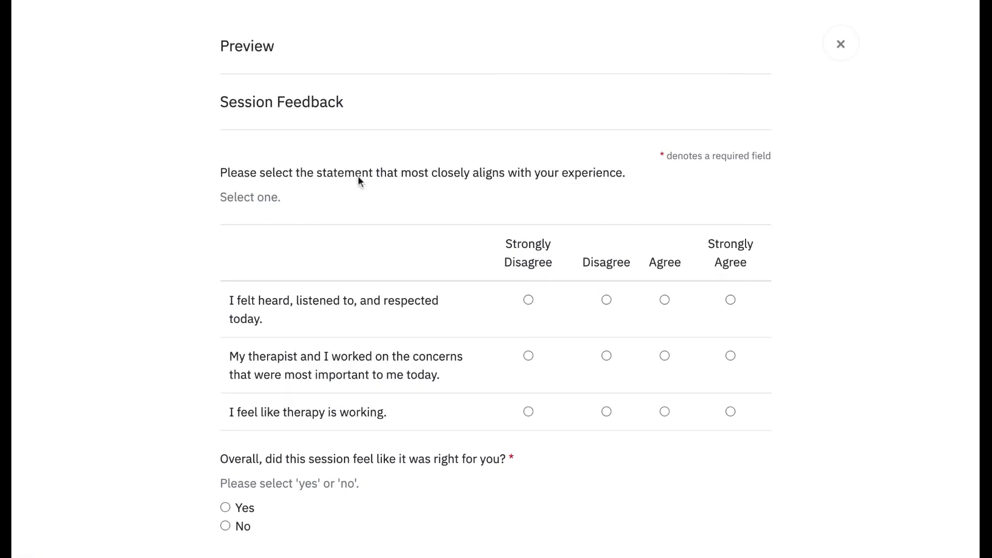
{"action": "scroll", "coordinate": [449, 215], "scroll_direction": "down", "scroll_amount": 2}
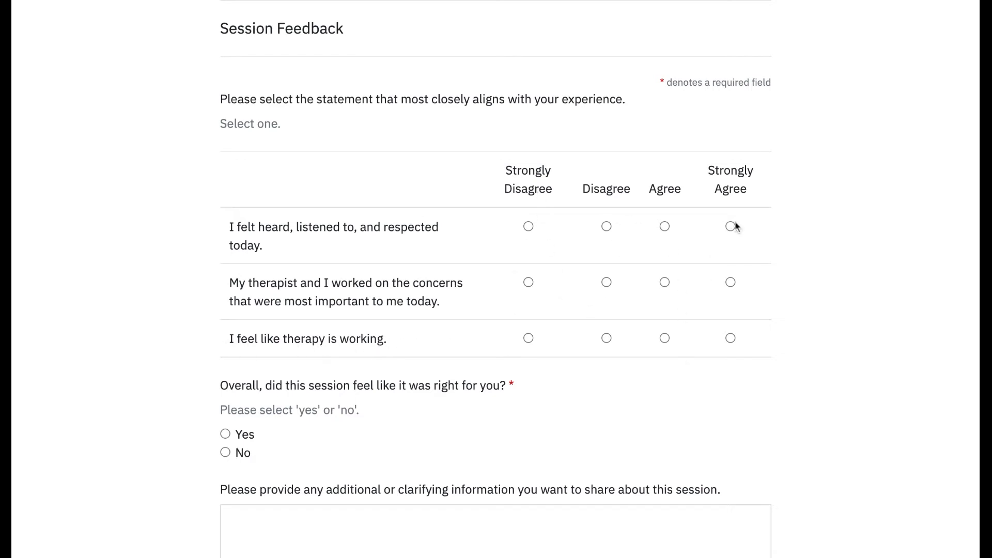
{"action": "scroll", "coordinate": [822, 372], "scroll_direction": "down", "scroll_amount": 1}
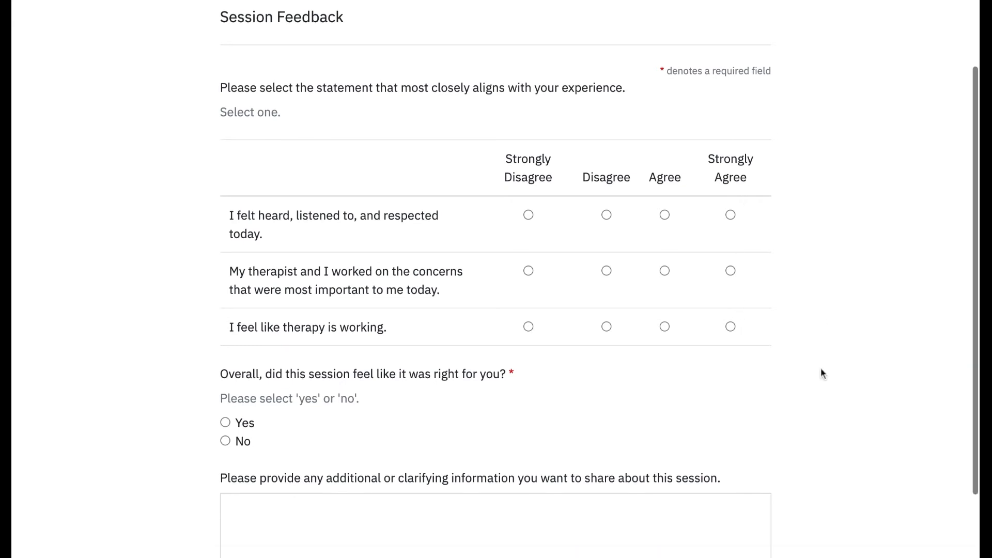
{"action": "scroll", "coordinate": [839, 370], "scroll_direction": "down", "scroll_amount": 1}
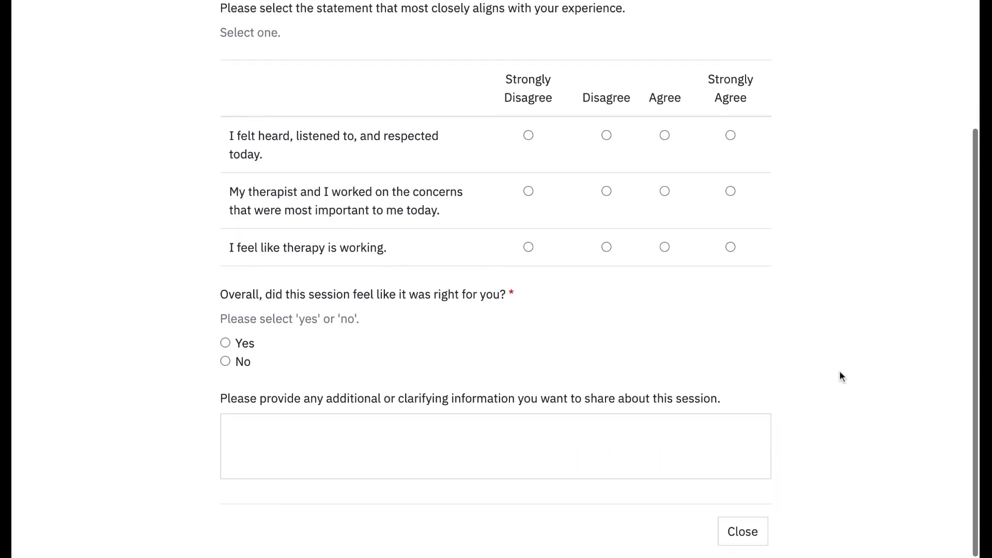
{"action": "left_click", "coordinate": [743, 532]}
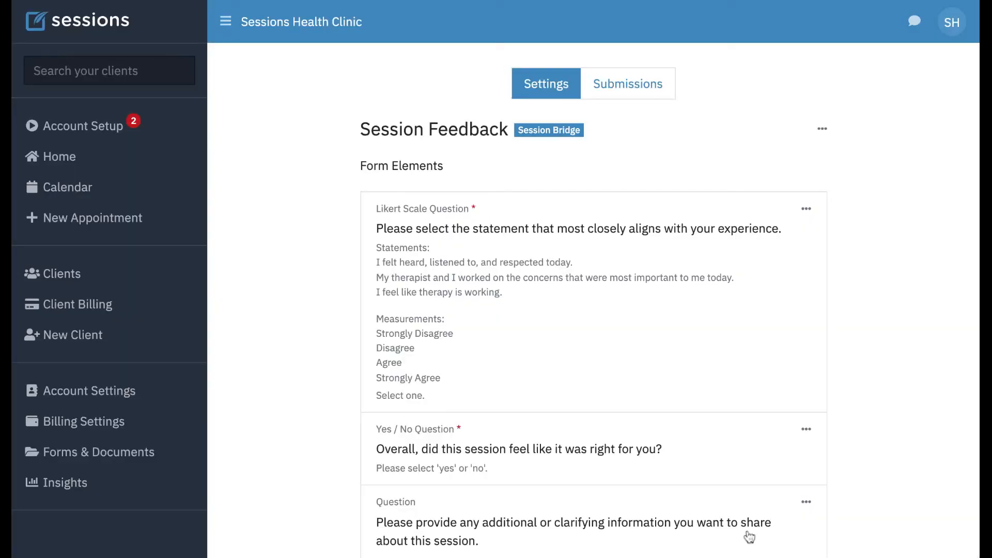
Return to the practice's forms and open the SOAP Note form from the Notes section
{"action": "scroll", "coordinate": [873, 339], "scroll_direction": "down", "scroll_amount": 1}
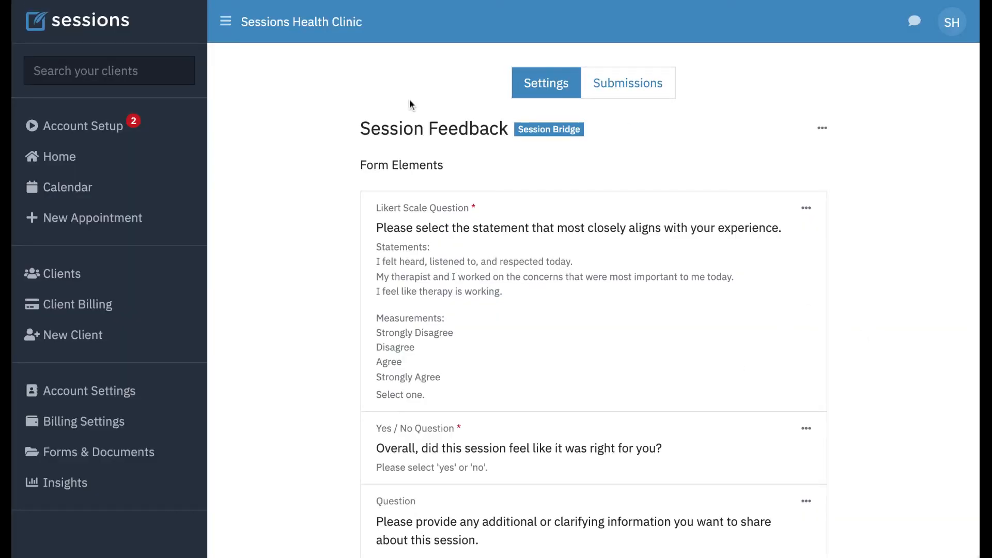
{"action": "scroll", "coordinate": [313, 234], "scroll_direction": "up", "scroll_amount": 2}
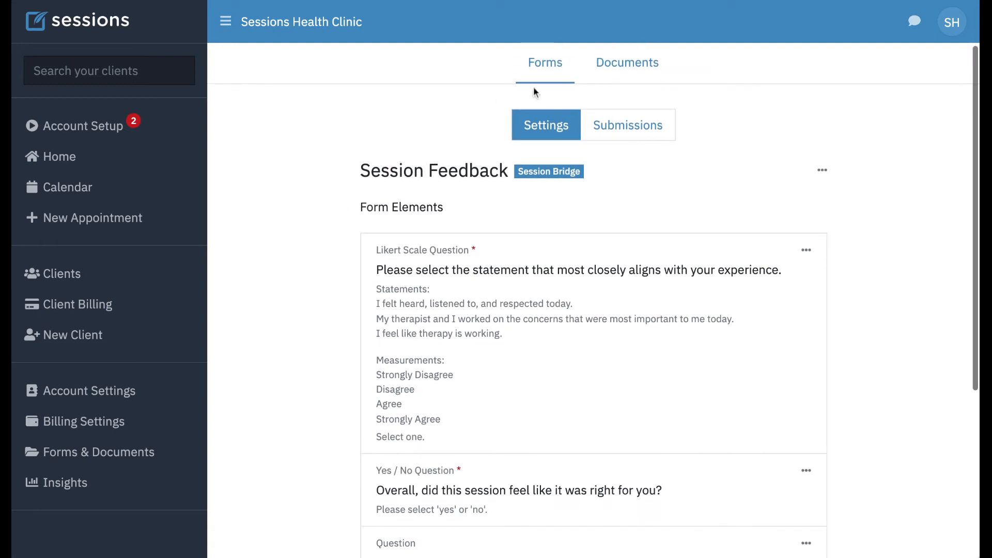
{"action": "left_click", "coordinate": [548, 69]}
{"action": "scroll", "coordinate": [350, 368], "scroll_direction": "down", "scroll_amount": 3}
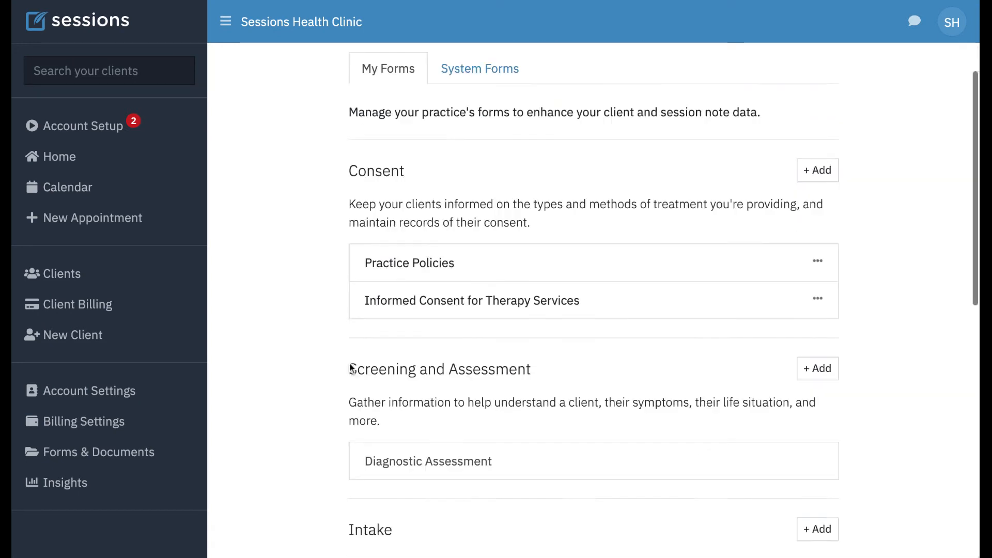
{"action": "scroll", "coordinate": [350, 368], "scroll_direction": "down", "scroll_amount": 8}
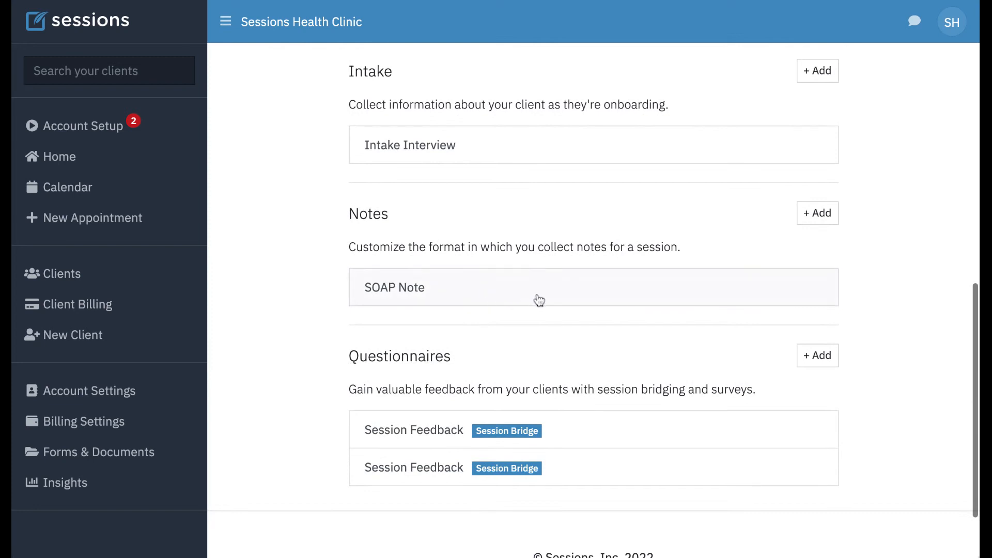
{"action": "left_click", "coordinate": [489, 294]}
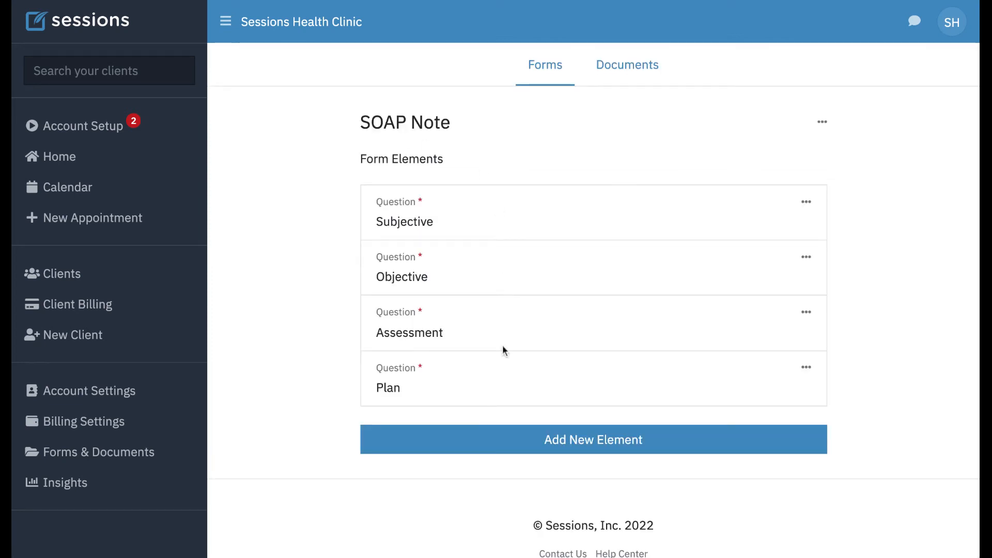
Add a required date field to the SOAP Note form, labelled "Date of service" with the instructions "Enter a date"
{"action": "left_click", "coordinate": [590, 444]}
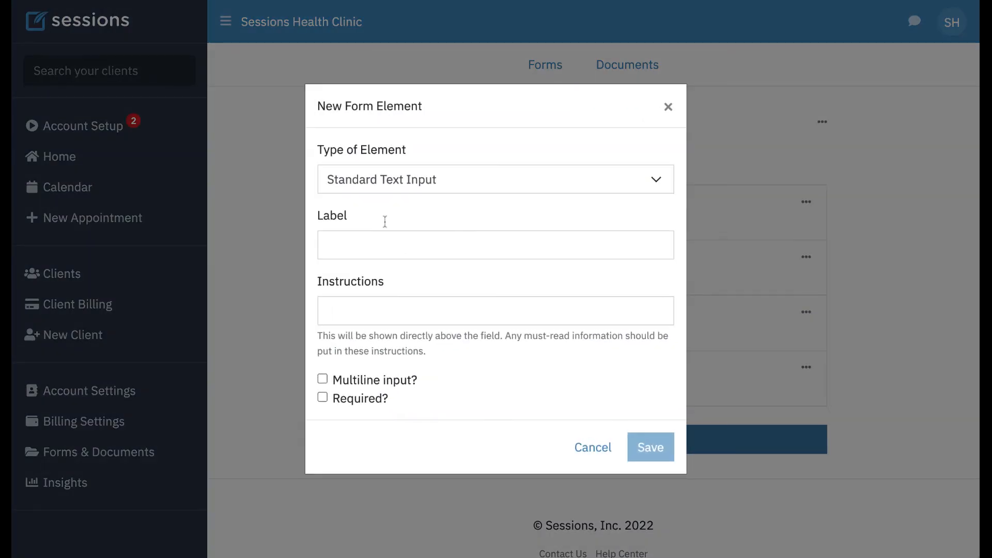
{"action": "left_click", "coordinate": [447, 179]}
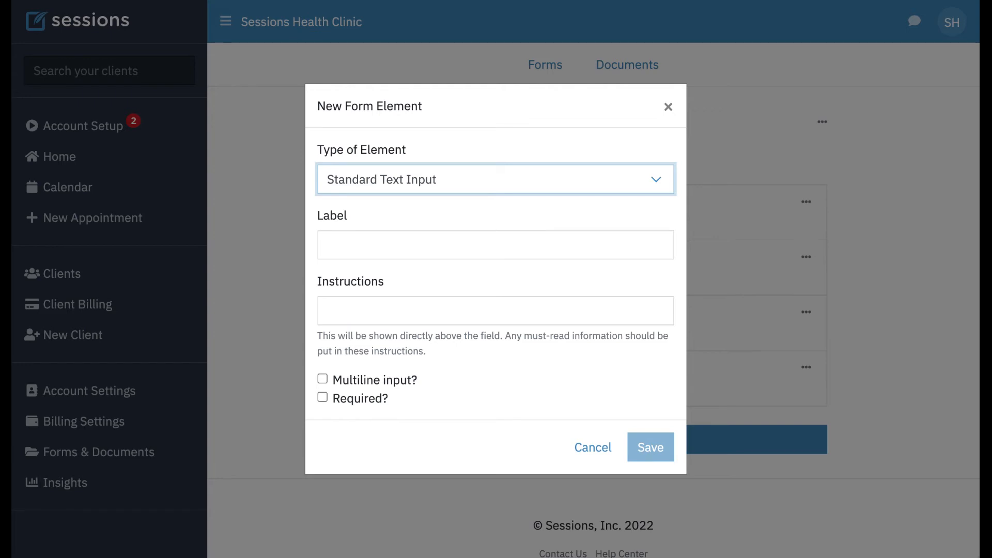
{"action": "left_click", "coordinate": [379, 204]}
{"action": "left_click", "coordinate": [353, 254]}
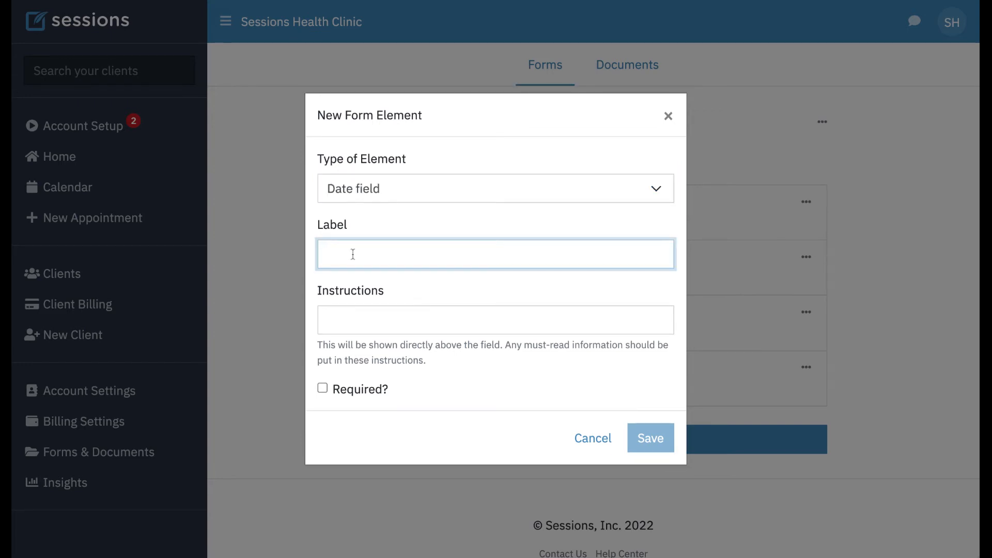
{"action": "type", "text": "Date of "}
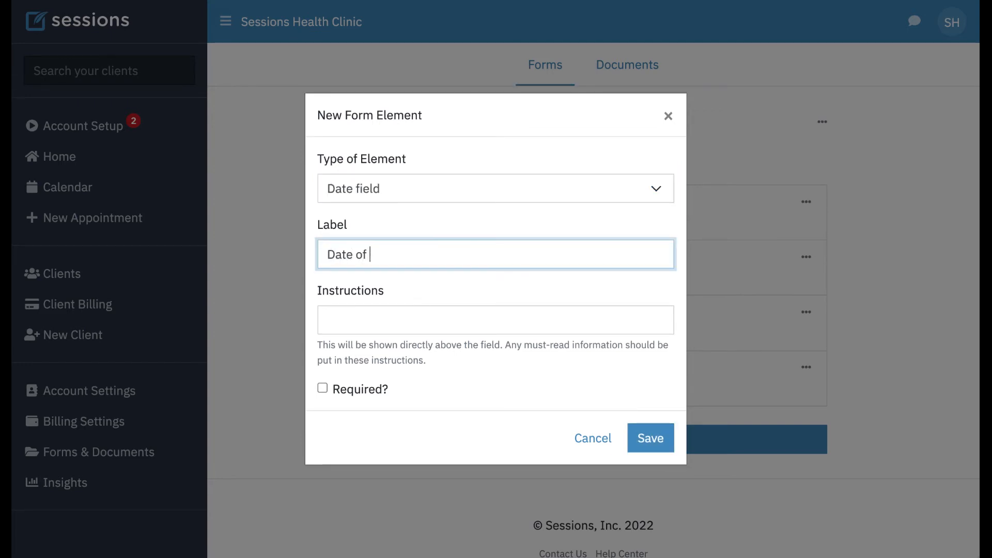
{"action": "type", "text": "service"}
{"action": "left_click", "coordinate": [365, 321]}
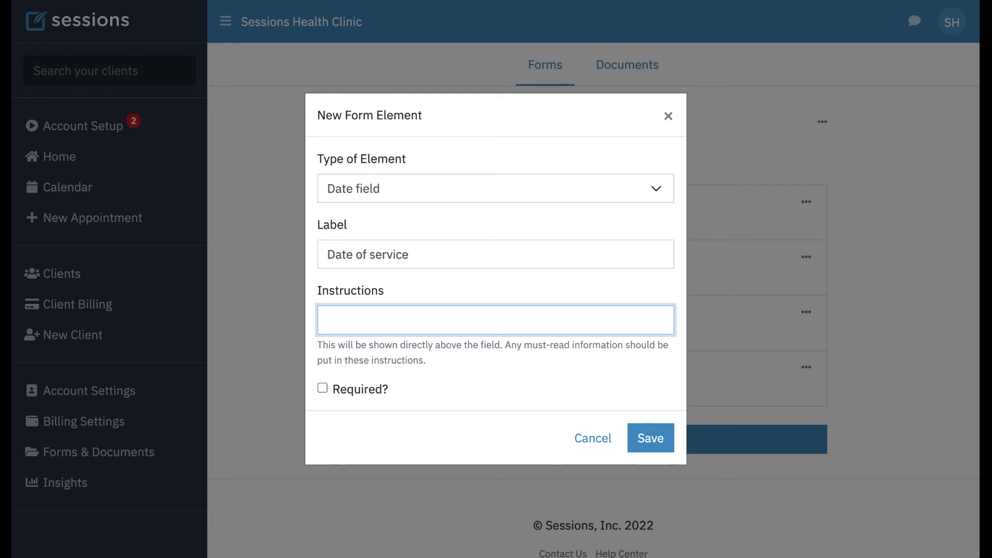
{"action": "type", "text": "Enter a date"}
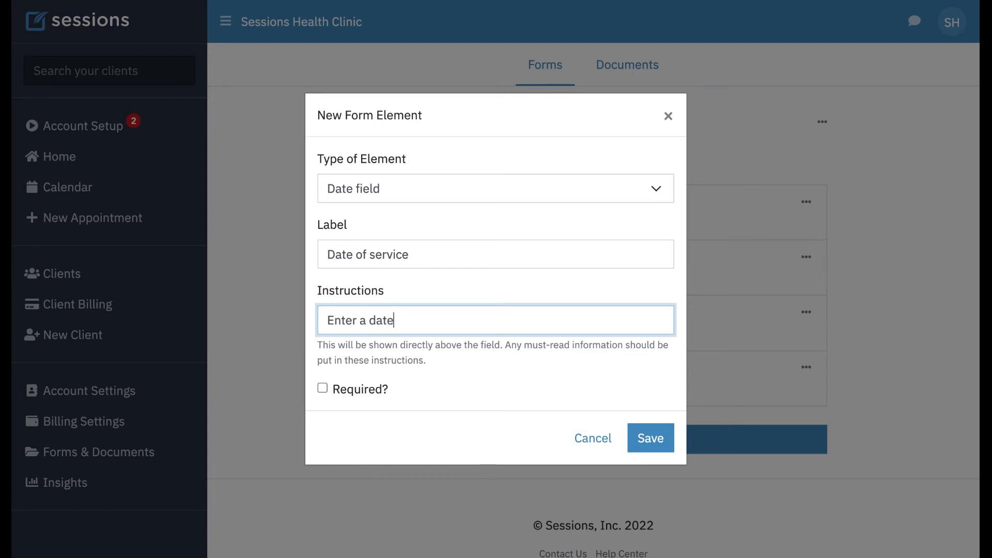
{"action": "left_click", "coordinate": [322, 388]}
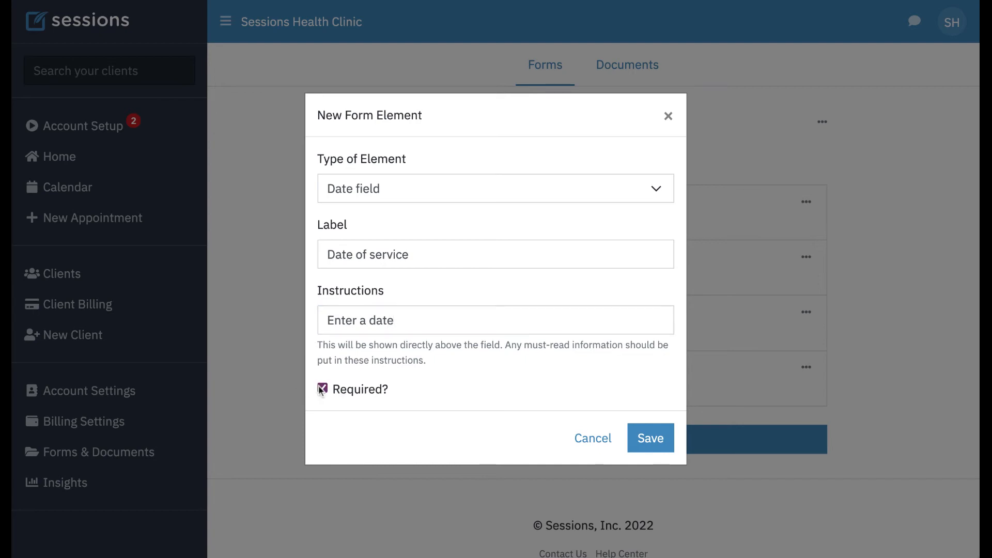
{"action": "left_click", "coordinate": [648, 438]}
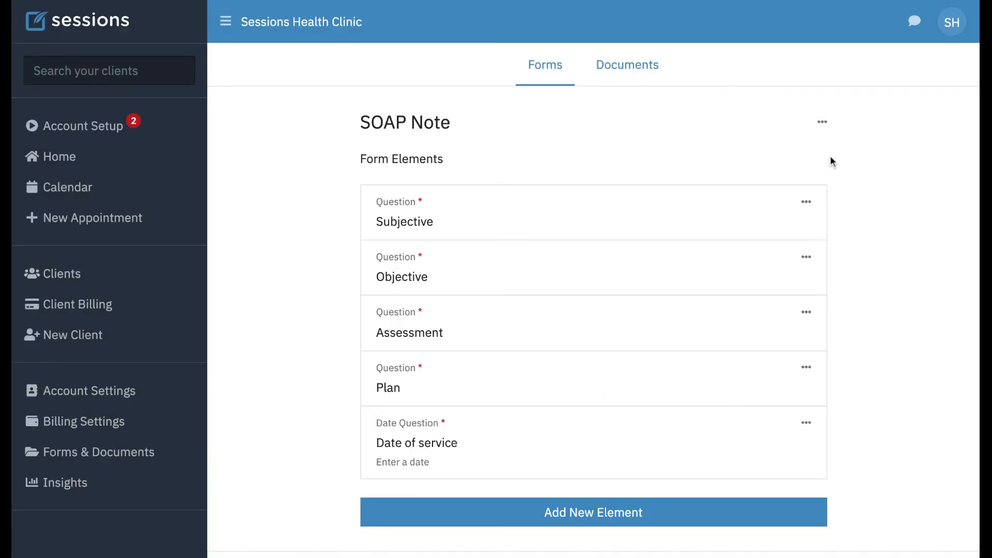
Preview the SOAP Note form and review its fields down to the date of service
{"action": "left_click", "coordinate": [822, 123]}
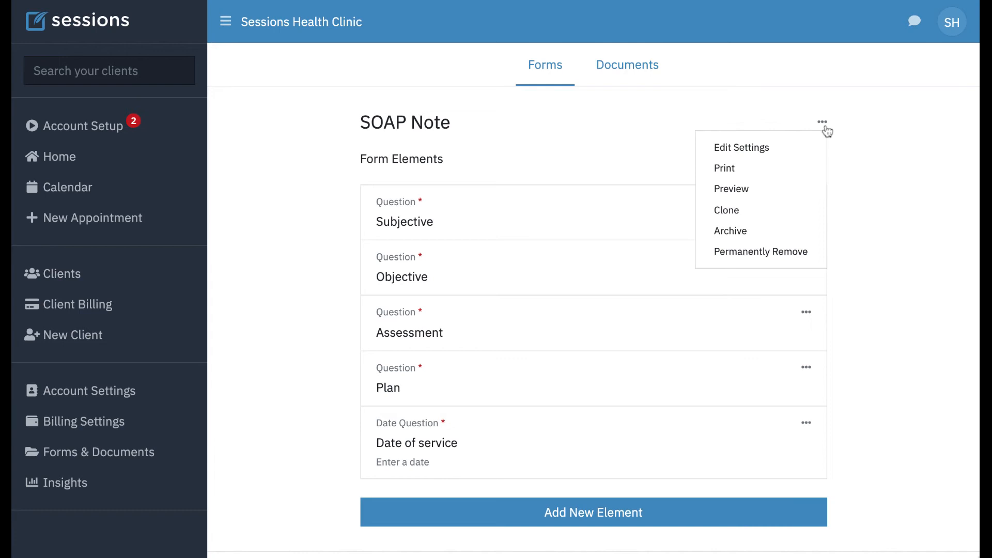
{"action": "left_click", "coordinate": [753, 188]}
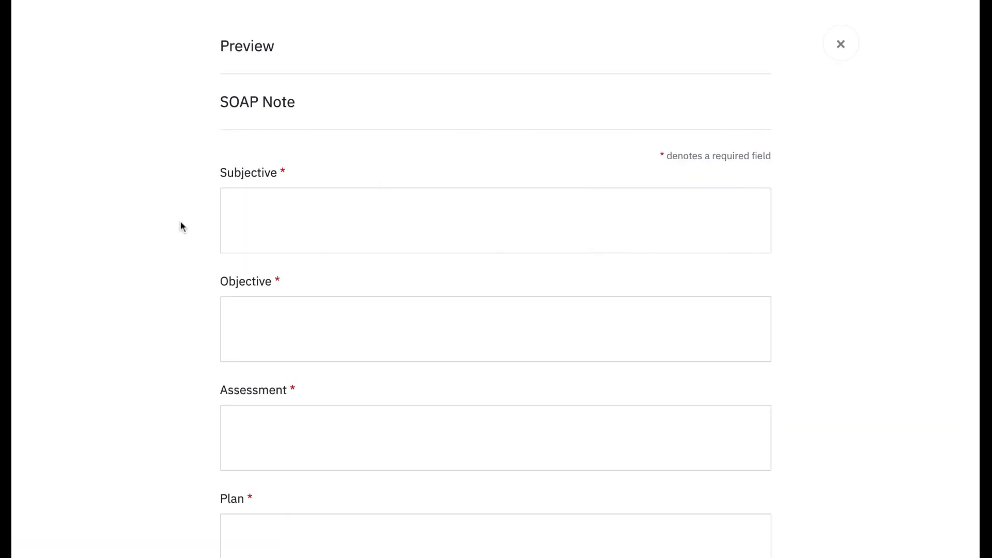
{"action": "scroll", "coordinate": [388, 227], "scroll_direction": "down", "scroll_amount": 3}
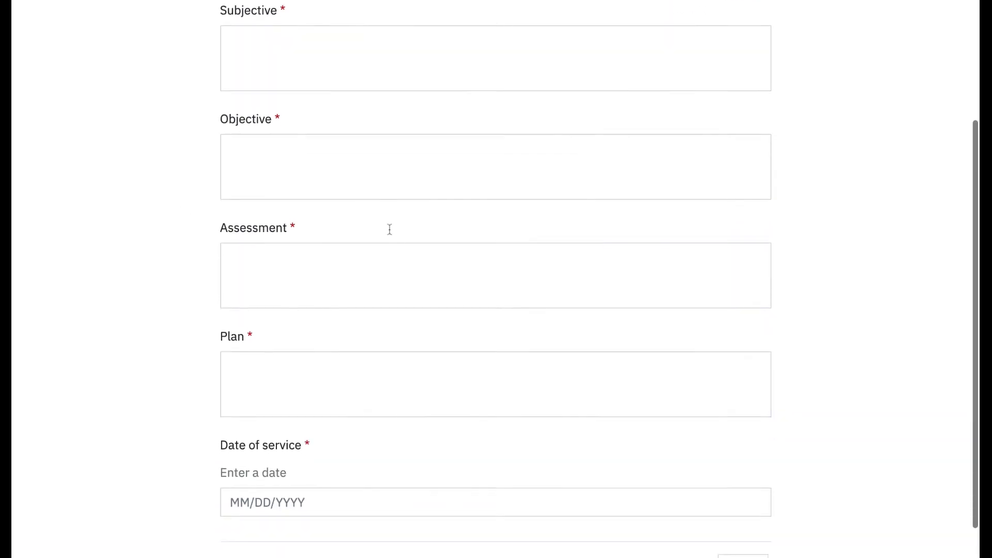
{"action": "scroll", "coordinate": [390, 229], "scroll_direction": "down", "scroll_amount": 1}
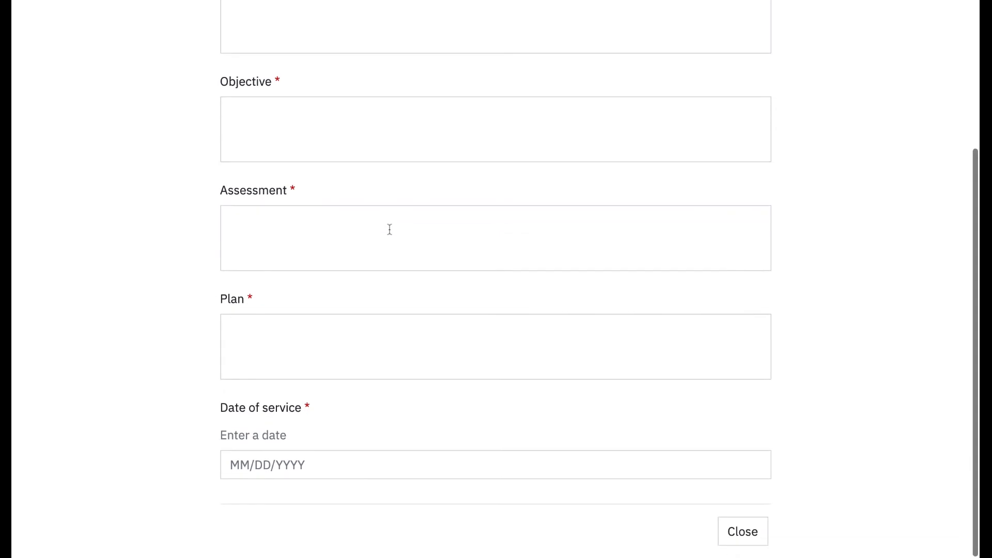
Test the date of service field in the SOAP Note preview with January 12, 2022, and close the preview
{"action": "left_click", "coordinate": [259, 464]}
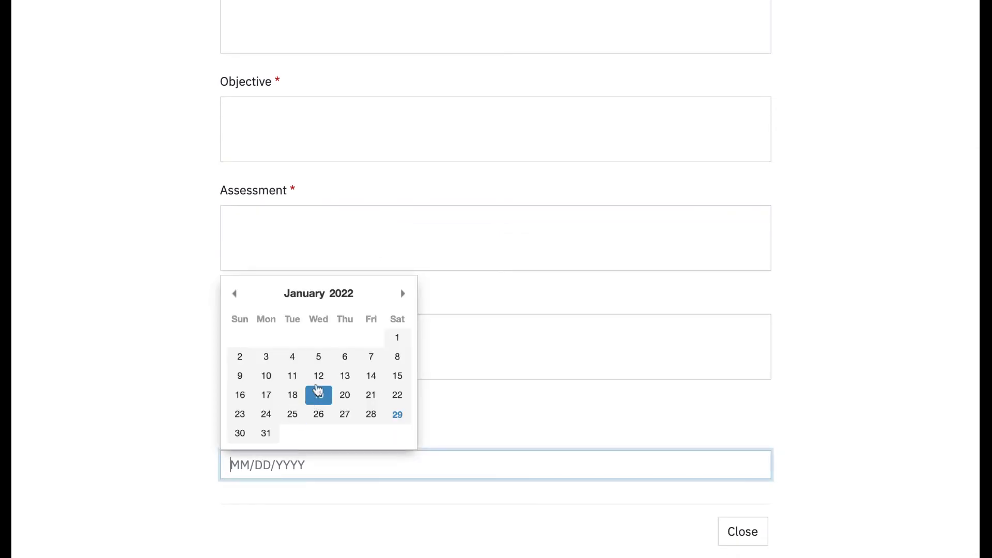
{"action": "left_click", "coordinate": [318, 375]}
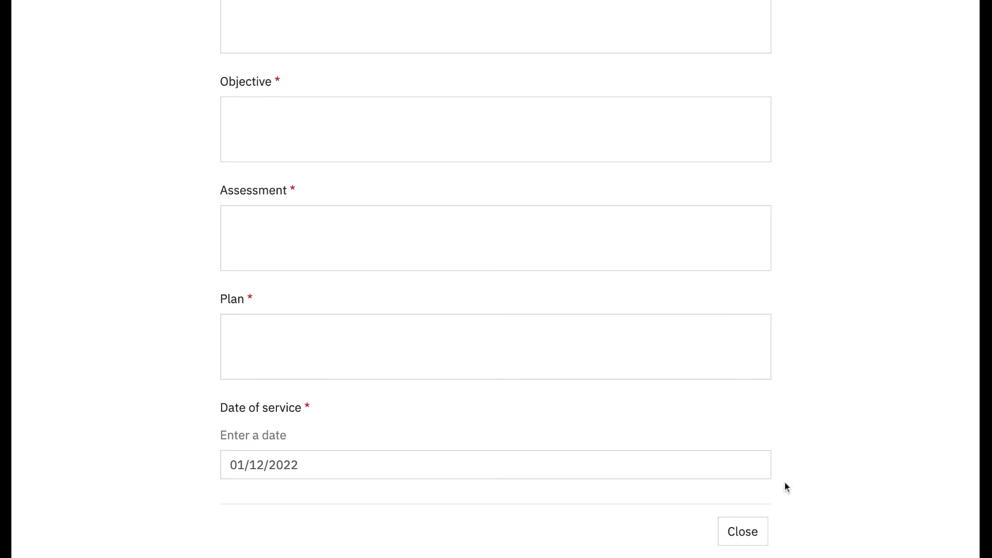
{"action": "scroll", "coordinate": [842, 206], "scroll_direction": "up", "scroll_amount": 4}
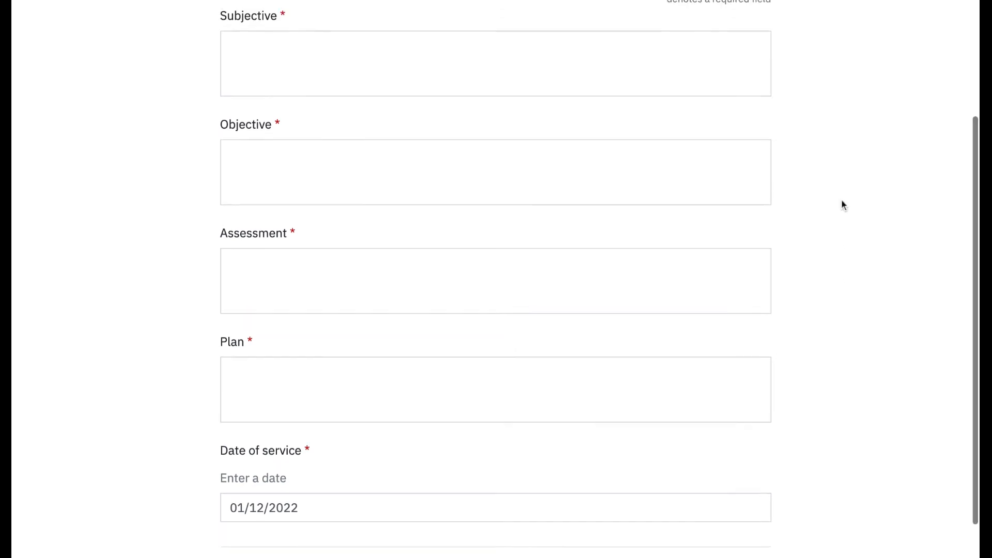
{"action": "left_click", "coordinate": [841, 45]}
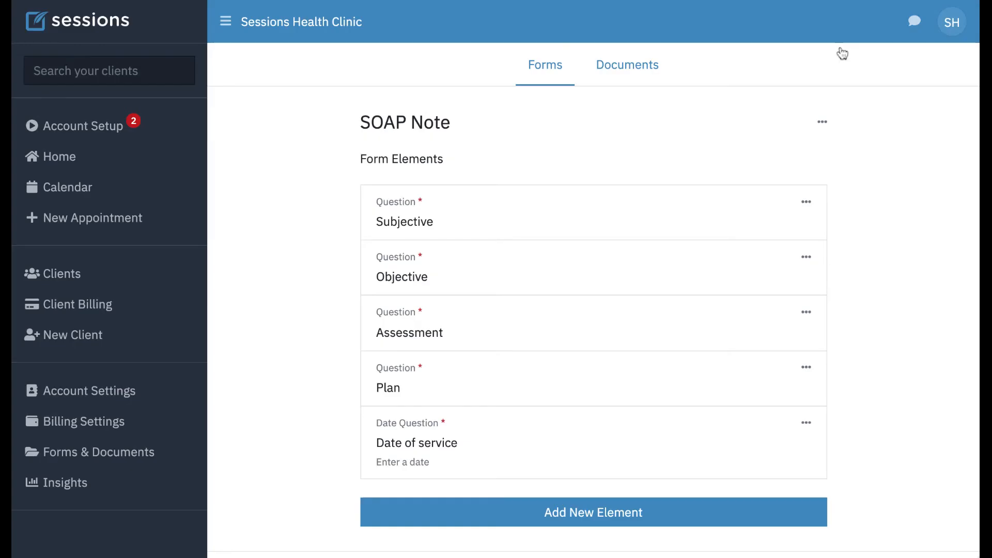
Return to the practice's forms and create a blank intake form named "My intake form", automatically assigned to new clients
{"action": "left_click", "coordinate": [543, 63]}
{"action": "scroll", "coordinate": [866, 359], "scroll_direction": "down", "scroll_amount": 9}
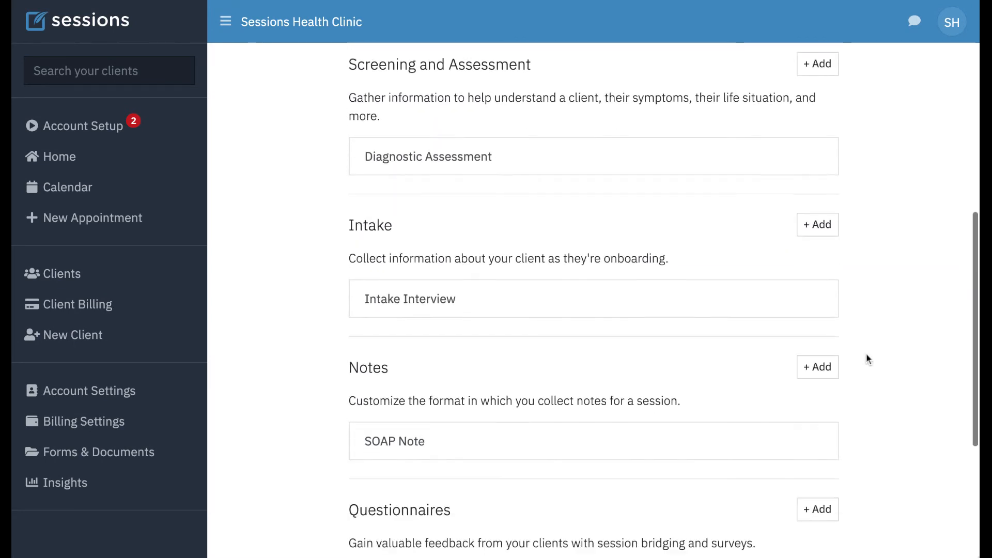
{"action": "scroll", "coordinate": [866, 352], "scroll_direction": "down", "scroll_amount": 3}
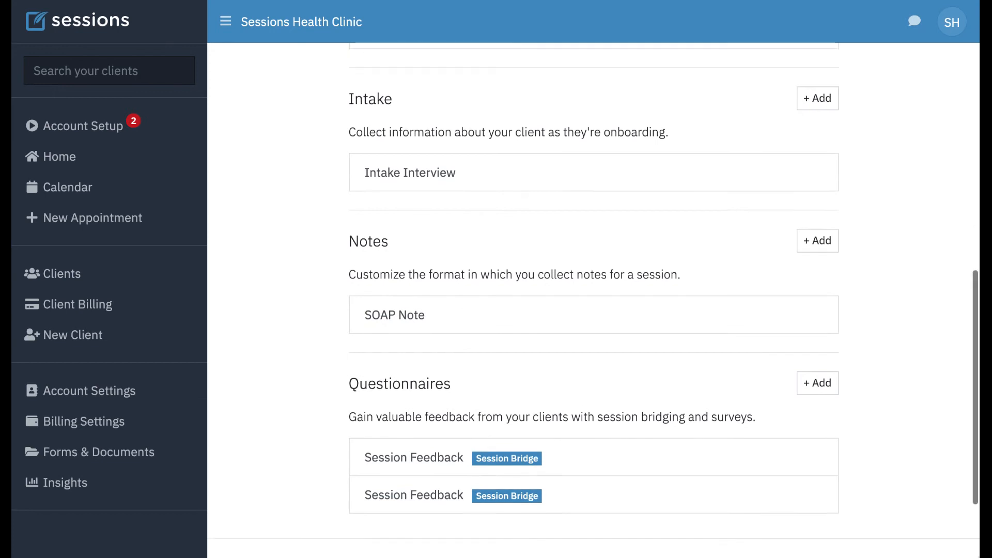
{"action": "scroll", "coordinate": [866, 353], "scroll_direction": "up", "scroll_amount": 2}
{"action": "scroll", "coordinate": [864, 336], "scroll_direction": "up", "scroll_amount": 3}
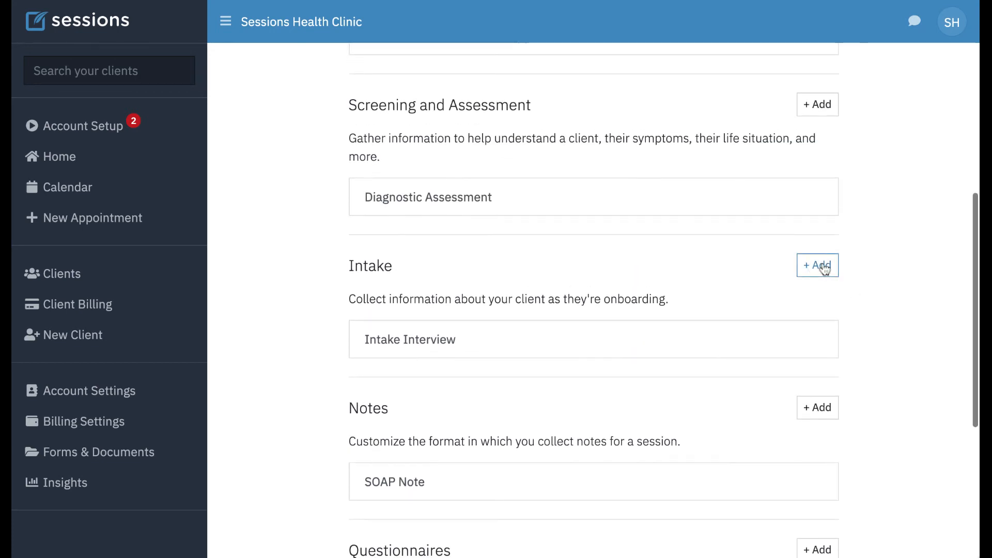
{"action": "left_click", "coordinate": [818, 273]}
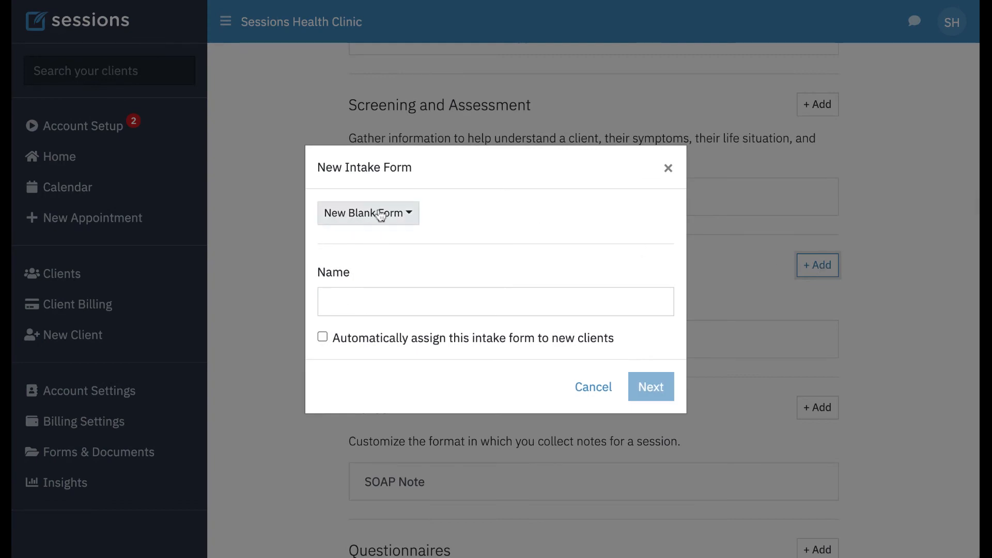
{"action": "left_click", "coordinate": [350, 305]}
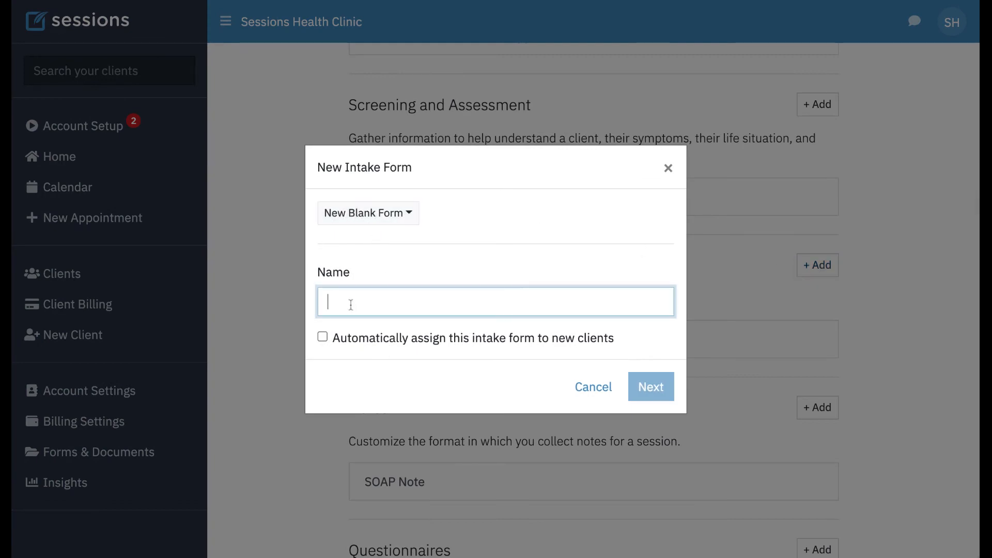
{"action": "type", "text": "My intak"}
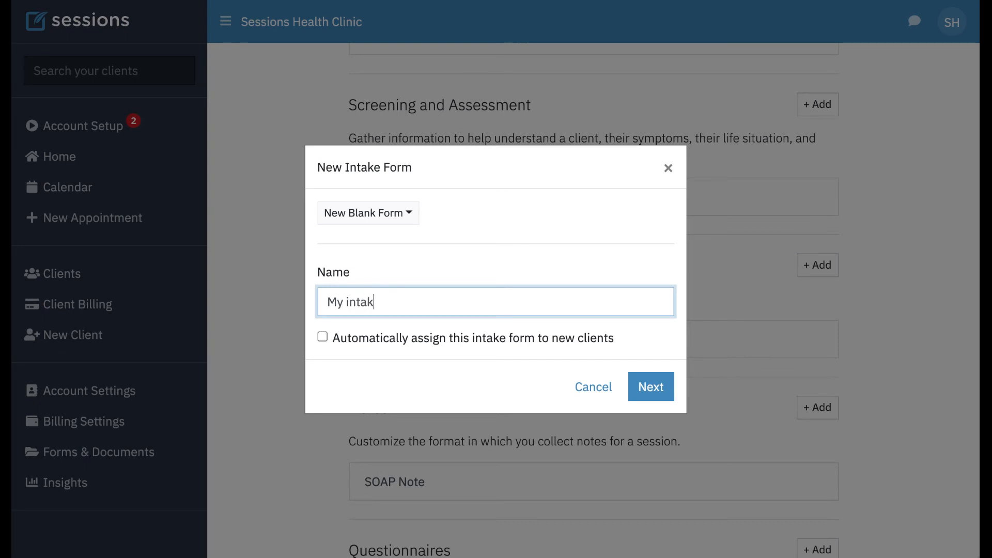
{"action": "type", "text": "e form"}
{"action": "left_click", "coordinate": [322, 337]}
{"action": "left_click", "coordinate": [652, 389]}
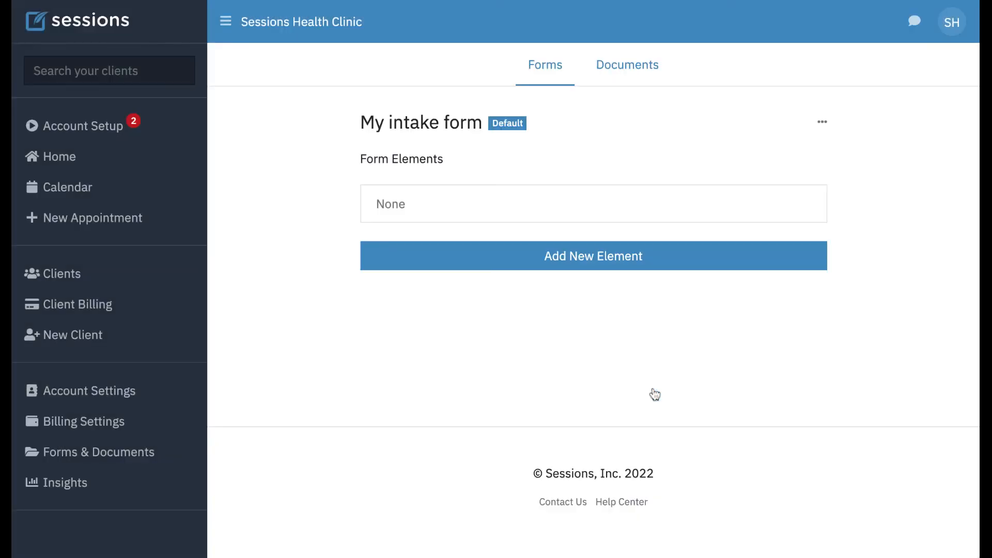
Add a section header titled "My intake form" to the new intake form
{"action": "left_click", "coordinate": [604, 266]}
{"action": "left_click", "coordinate": [604, 266]}
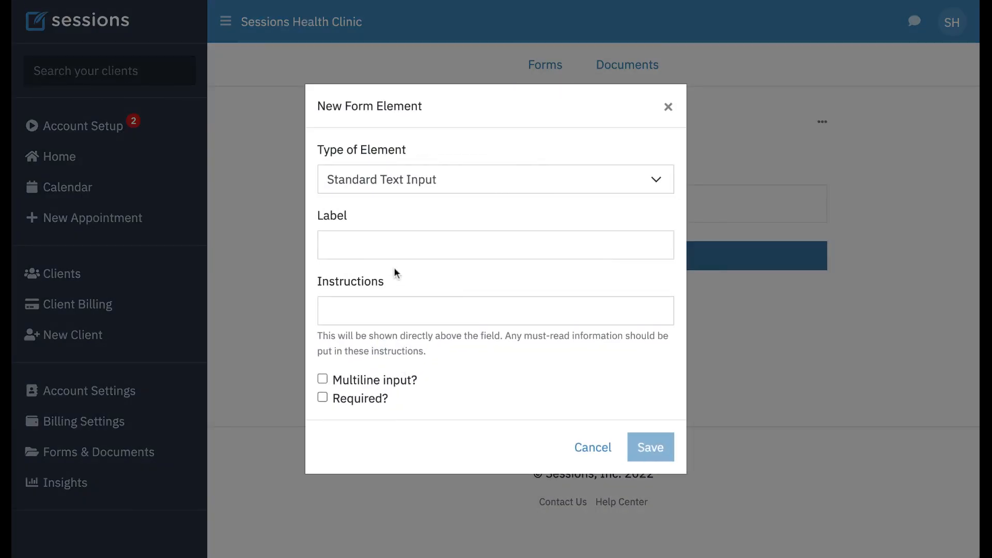
{"action": "left_click", "coordinate": [461, 187]}
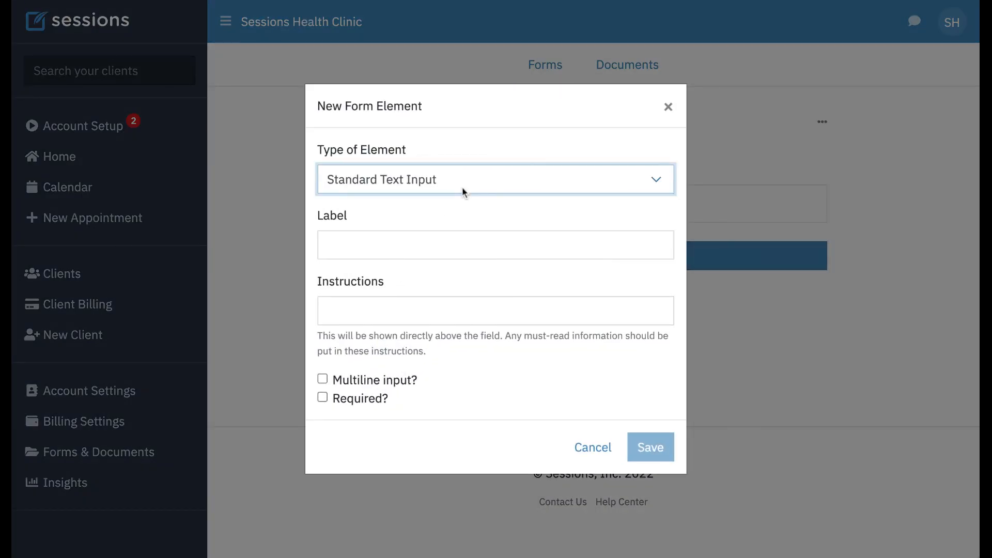
{"action": "left_click", "coordinate": [388, 405]}
{"action": "left_click", "coordinate": [364, 310]}
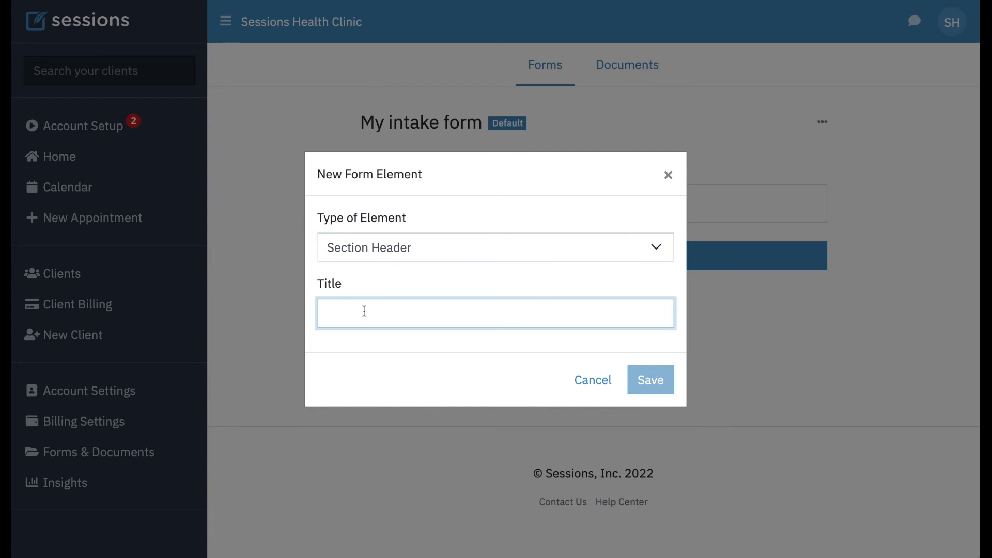
{"action": "type", "text": "My intake form"}
{"action": "left_click", "coordinate": [646, 381]}
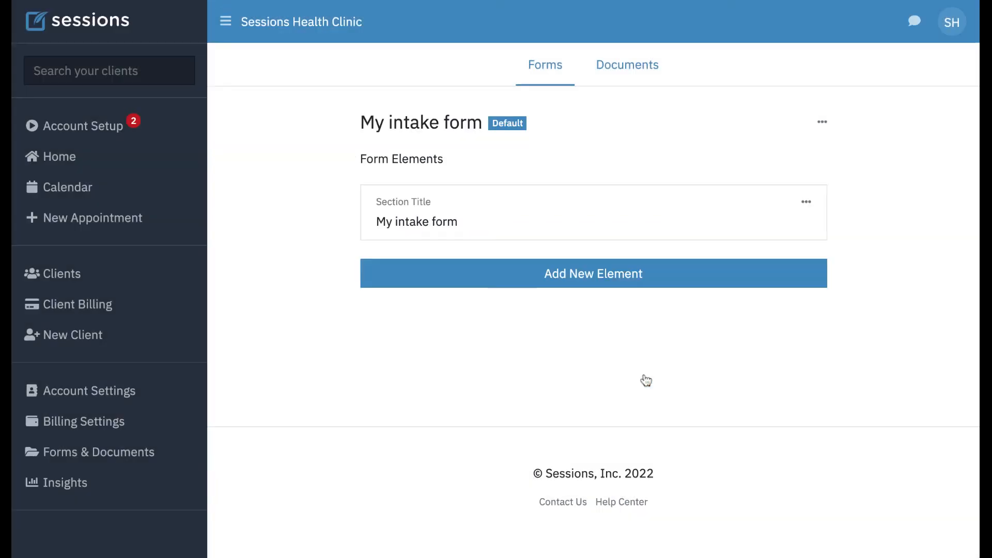
Preview the intake form to check its section header, and close the preview
{"action": "left_click", "coordinate": [824, 124]}
{"action": "left_click", "coordinate": [746, 188]}
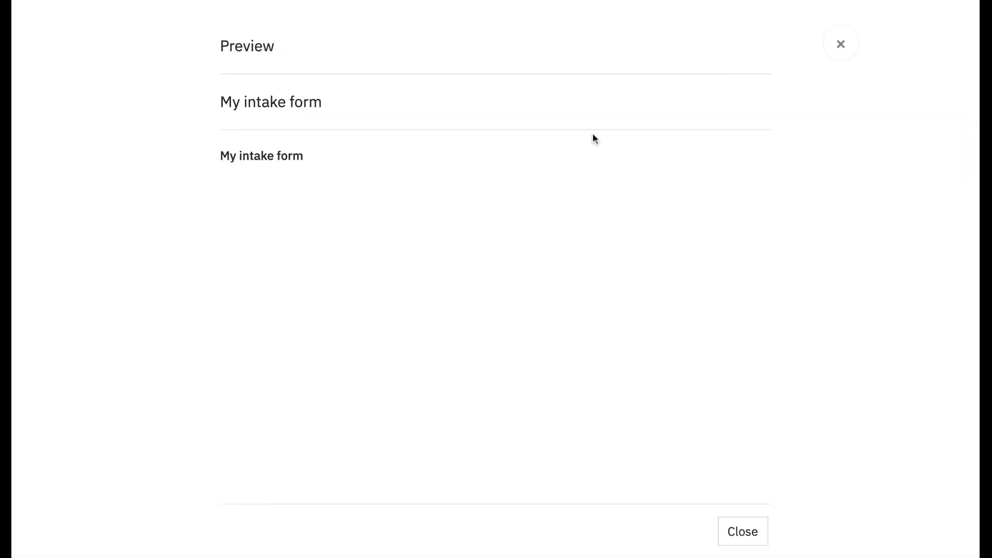
{"action": "left_click", "coordinate": [841, 46]}
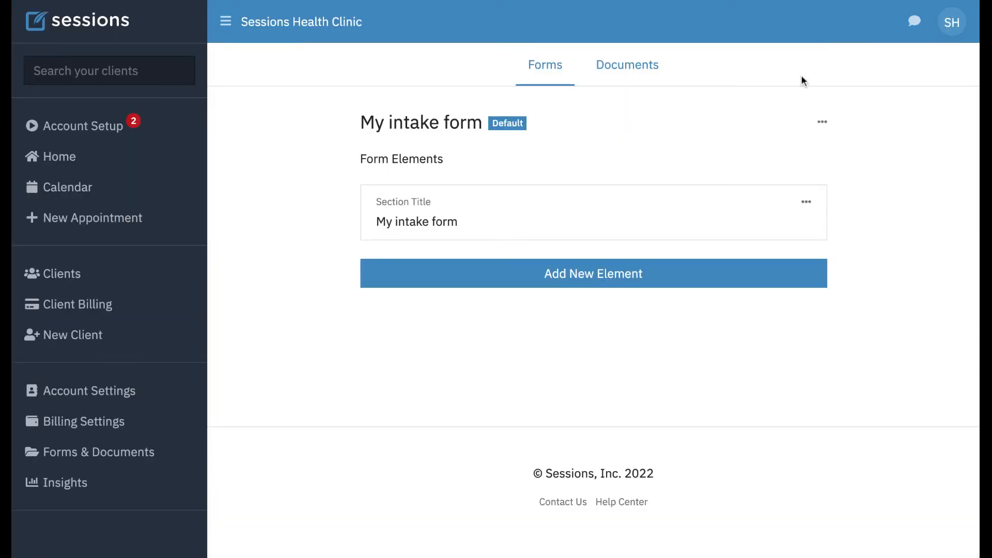
Add a required numeric field to the intake form, labelled "Age" with the instructions "Enter your age."
{"action": "left_click", "coordinate": [581, 282]}
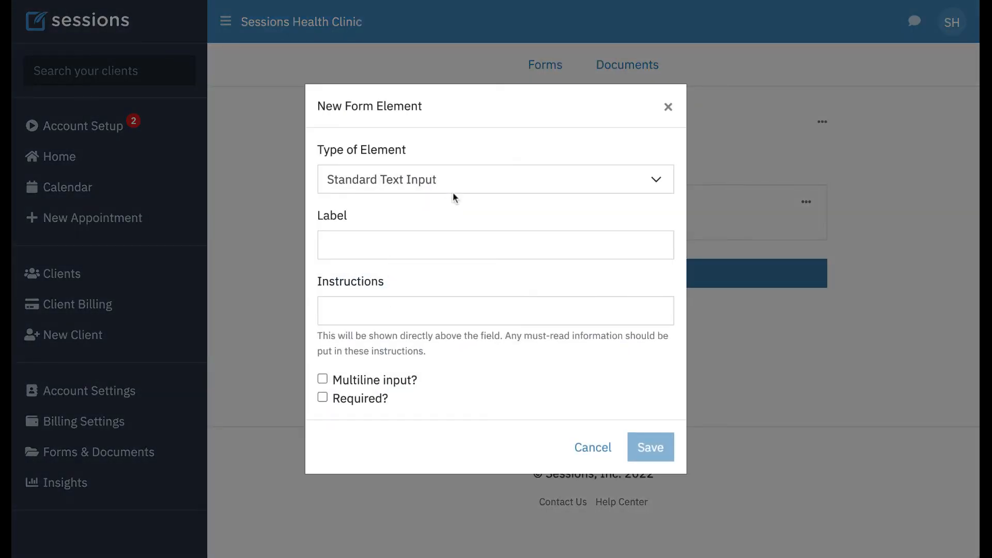
{"action": "left_click", "coordinate": [364, 244]}
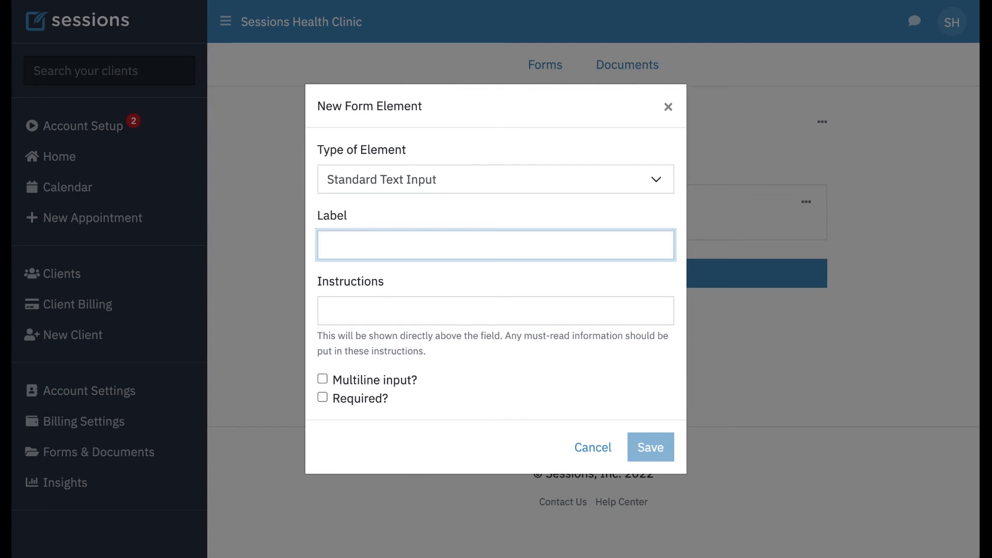
{"action": "left_click", "coordinate": [397, 178]}
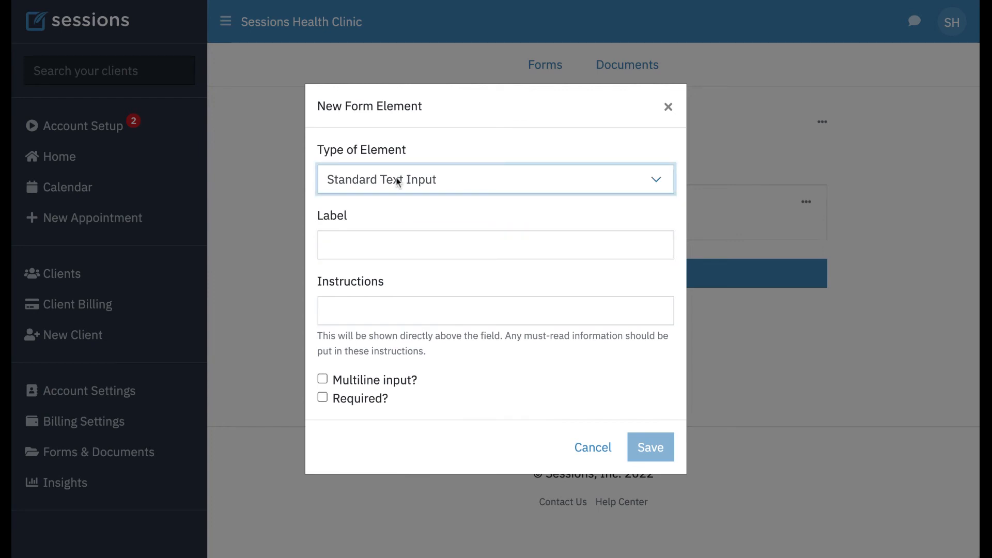
{"action": "left_click", "coordinate": [387, 222]}
{"action": "left_click", "coordinate": [356, 257]}
{"action": "type", "text": "Age"}
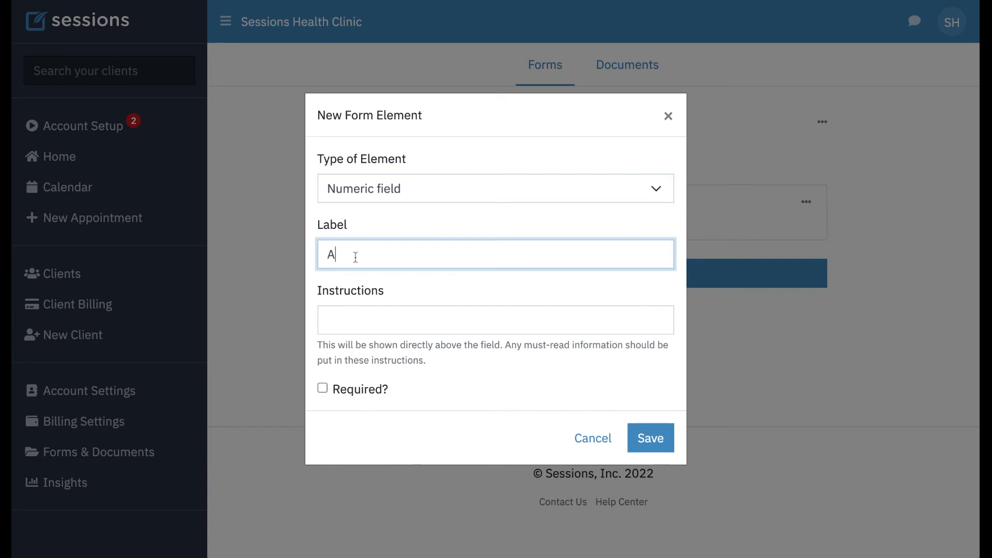
{"action": "left_click", "coordinate": [359, 319]}
{"action": "type", "text": "E"}
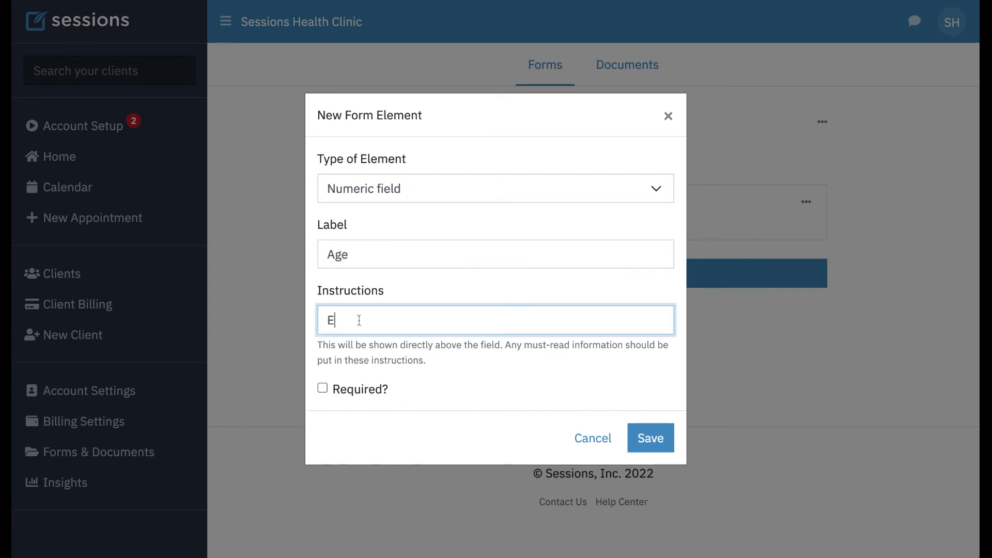
{"action": "type", "text": "nter your age."}
{"action": "left_click", "coordinate": [323, 389]}
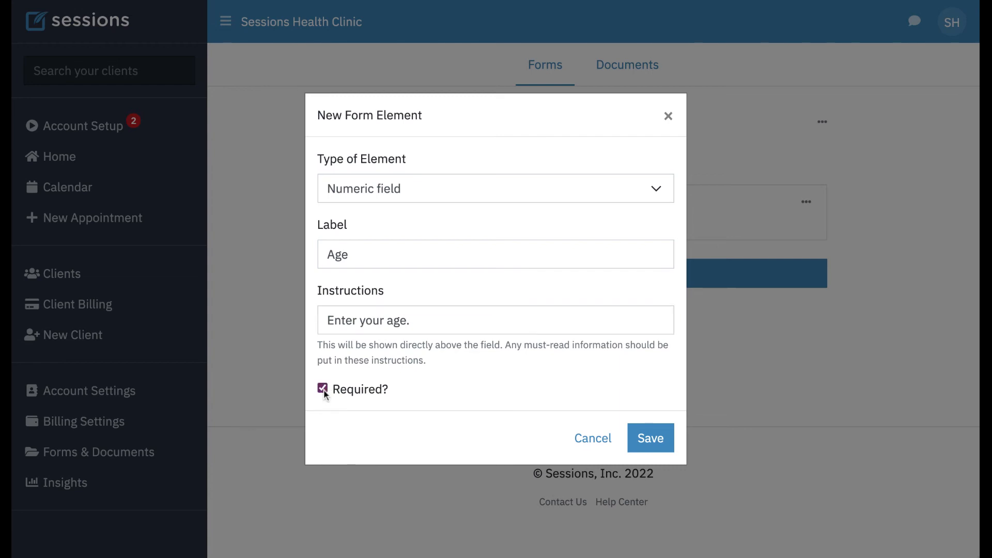
{"action": "left_click", "coordinate": [646, 449]}
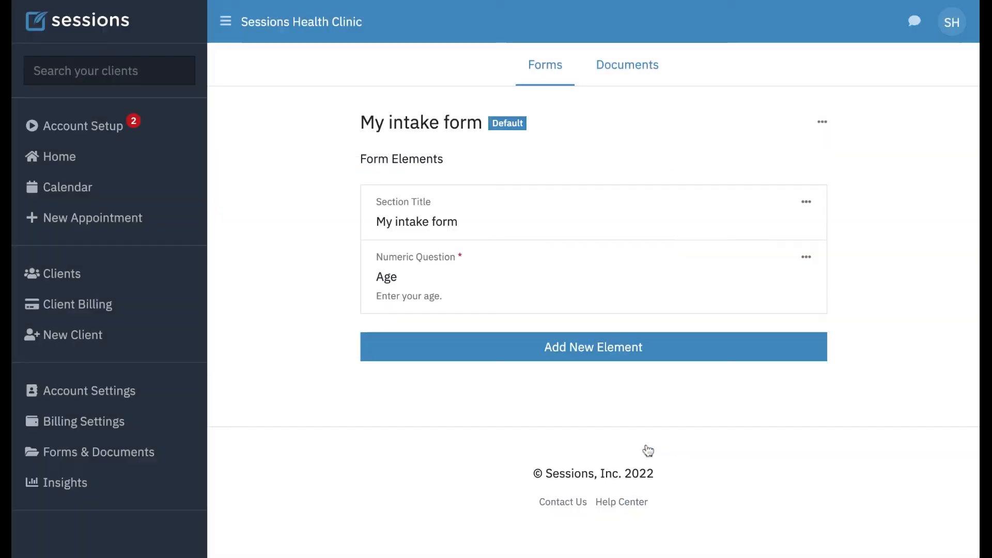
Preview the intake form, test the Age field with 34, and close the preview
{"action": "left_click", "coordinate": [822, 122]}
{"action": "left_click", "coordinate": [744, 190]}
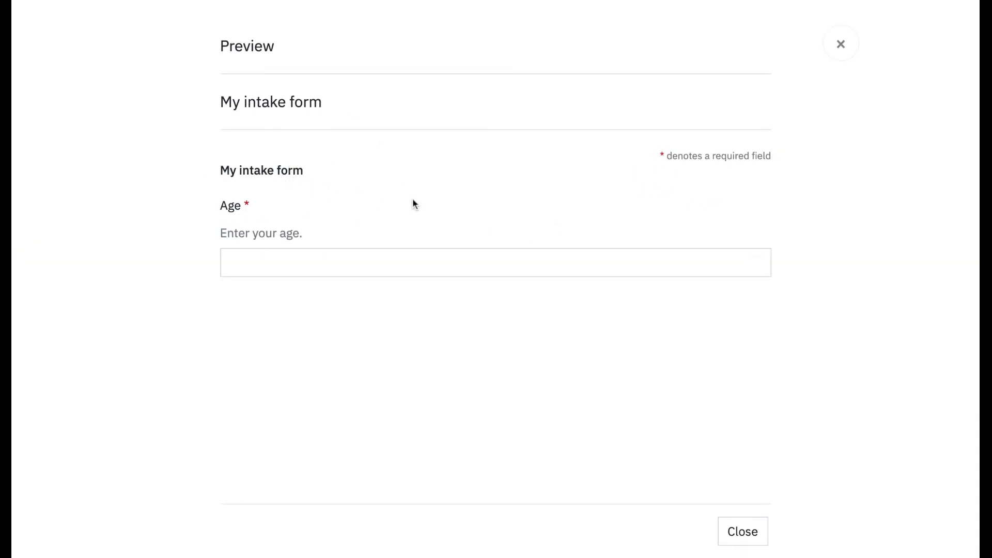
{"action": "left_click", "coordinate": [281, 260]}
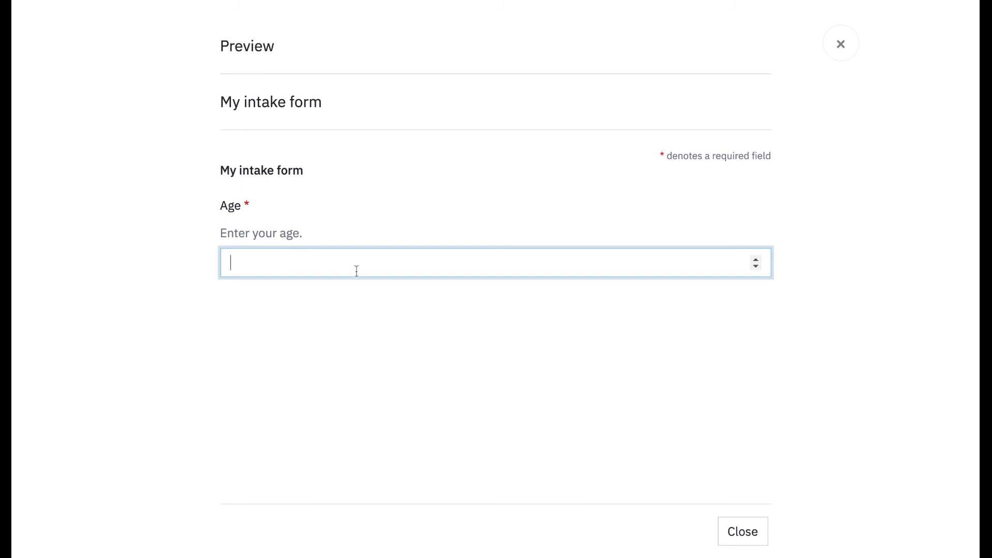
{"action": "type", "text": "34"}
{"action": "left_click", "coordinate": [841, 46]}
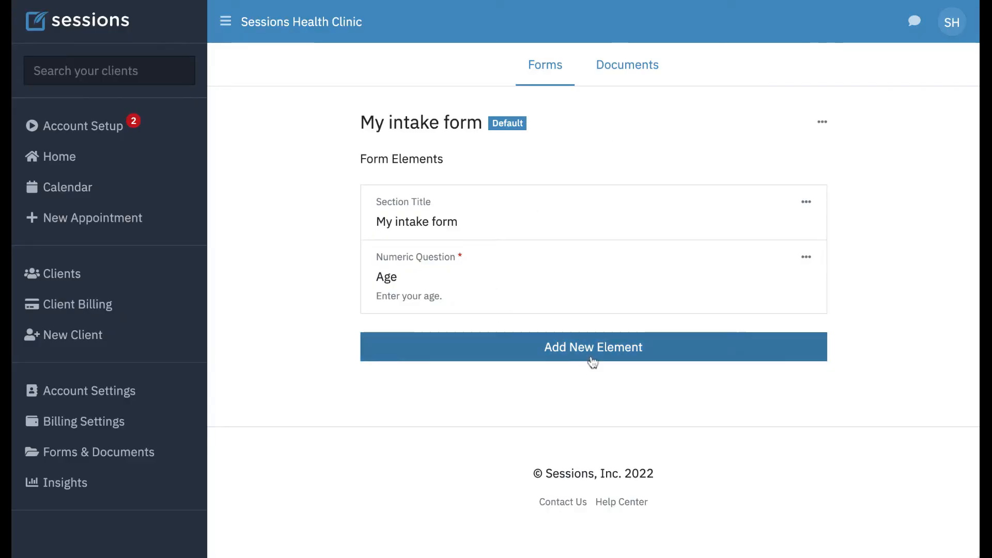
Add a required yes/no question to the intake form, labelled "Have you done therapy before?" with the instructions "Select yes or no."
{"action": "left_click", "coordinate": [591, 355]}
{"action": "left_click", "coordinate": [462, 180]}
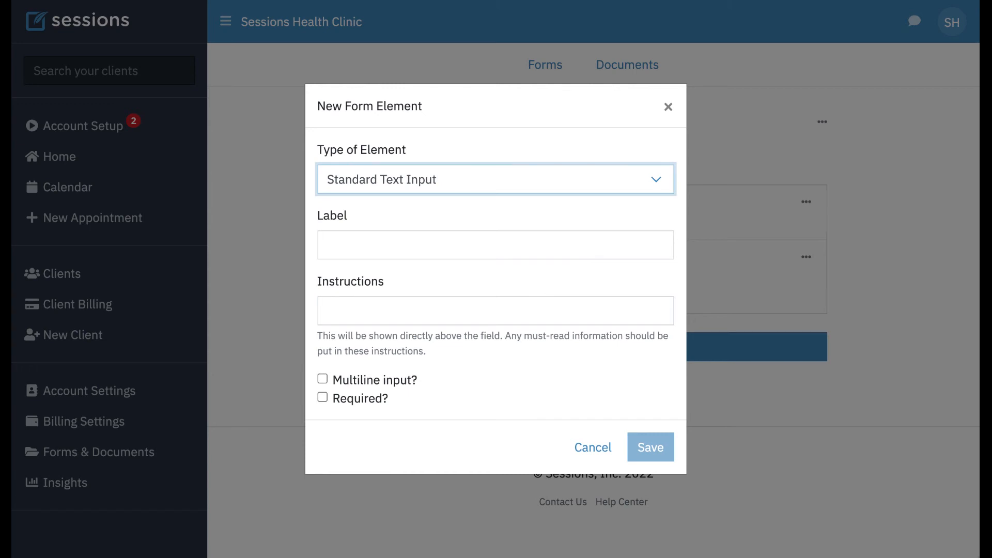
{"action": "left_click", "coordinate": [392, 241]}
{"action": "left_click", "coordinate": [346, 252]}
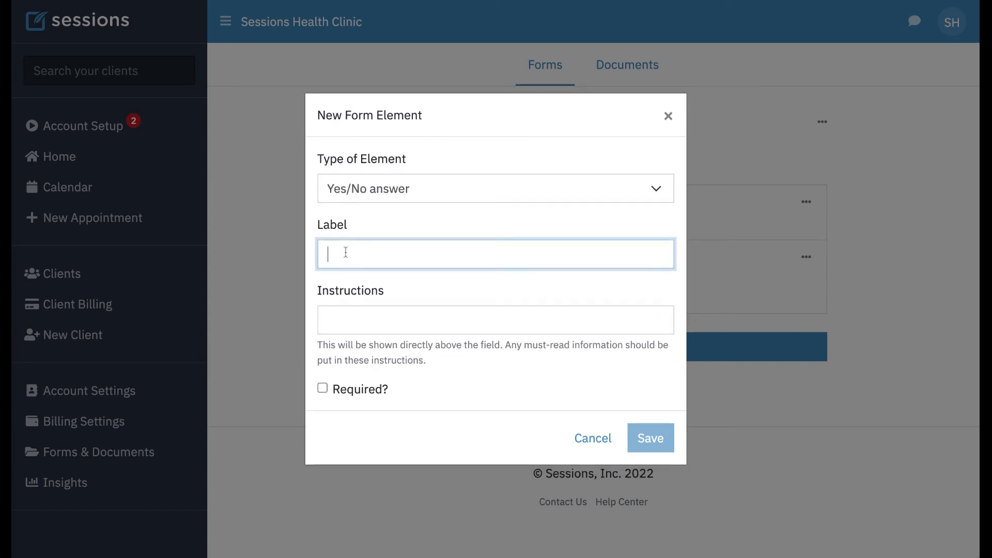
{"action": "type", "text": "Have you done"}
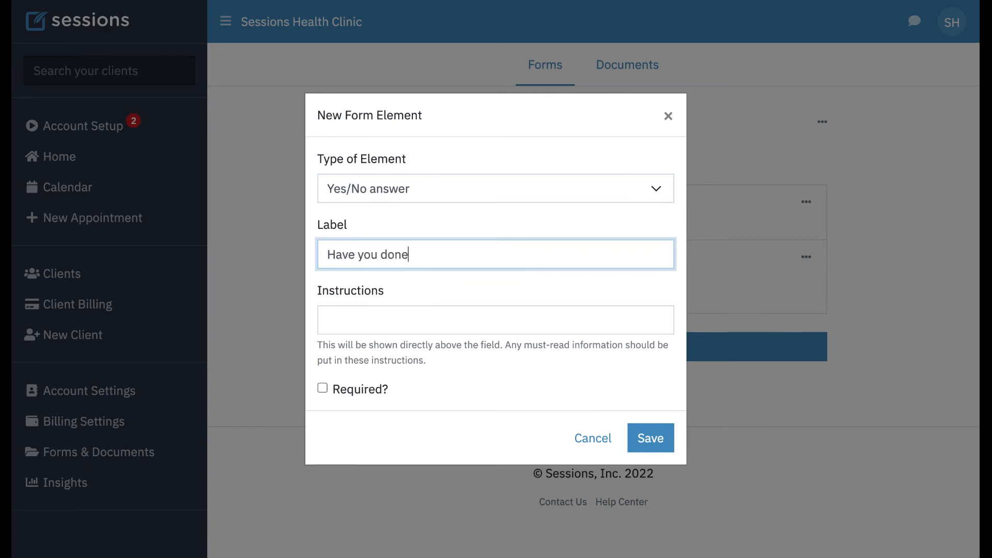
{"action": "type", "text": " therapy before?"}
{"action": "left_click", "coordinate": [351, 319]}
{"action": "type", "text": "Select"}
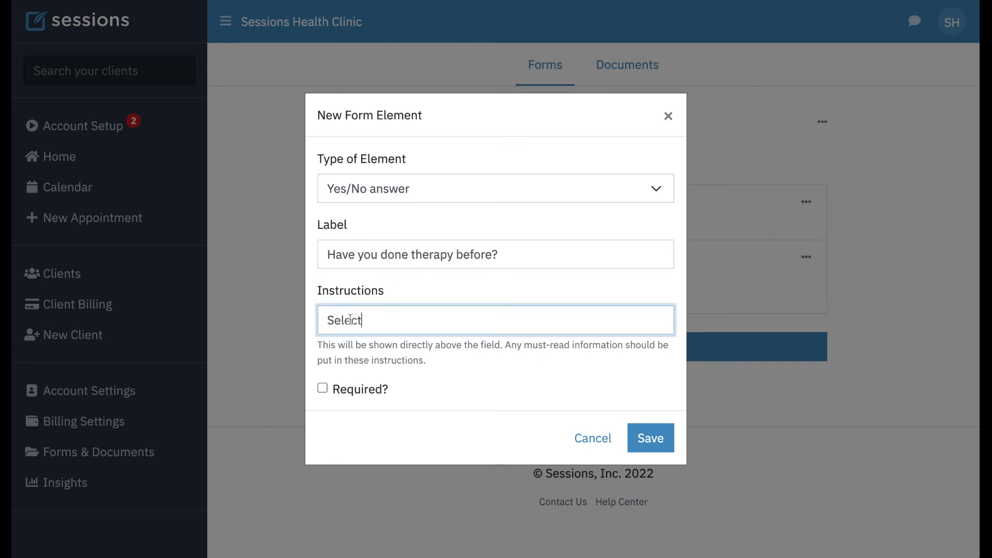
{"action": "type", "text": " yes or no."}
{"action": "left_click", "coordinate": [322, 388]}
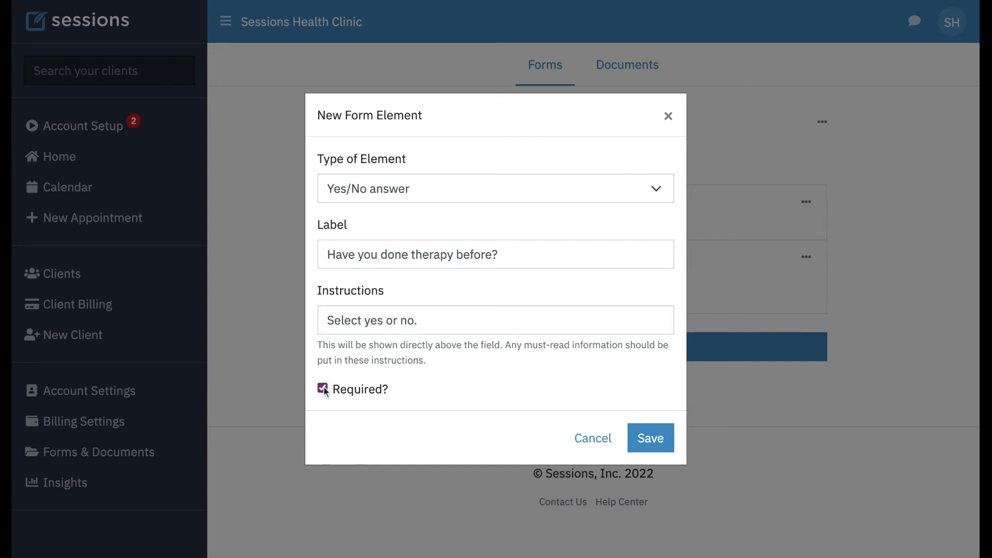
{"action": "left_click", "coordinate": [648, 438]}
Preview the intake form, answer Yes to the question about previous therapy, and close the preview
{"action": "left_click", "coordinate": [823, 122]}
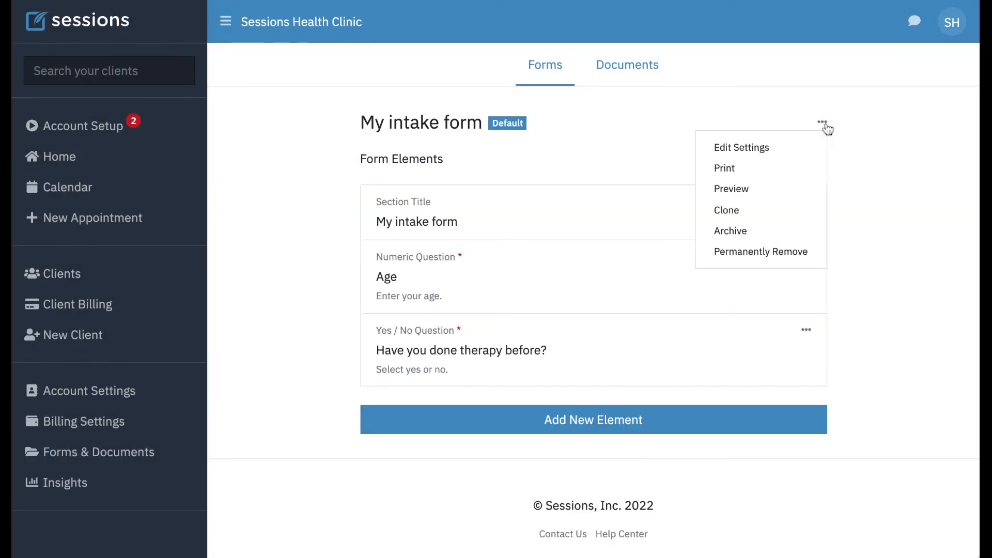
{"action": "left_click", "coordinate": [752, 188]}
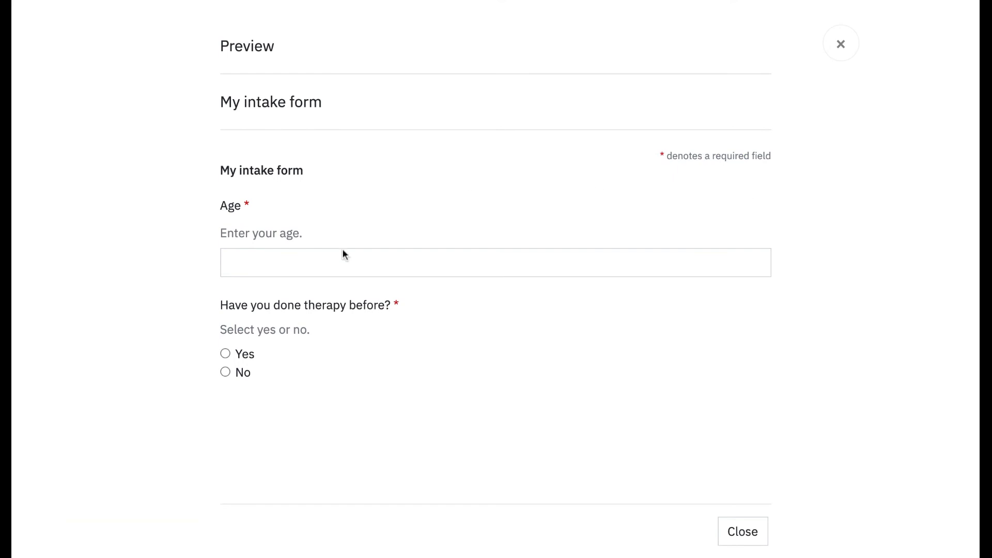
{"action": "left_click", "coordinate": [225, 354]}
{"action": "left_click", "coordinate": [744, 528]}
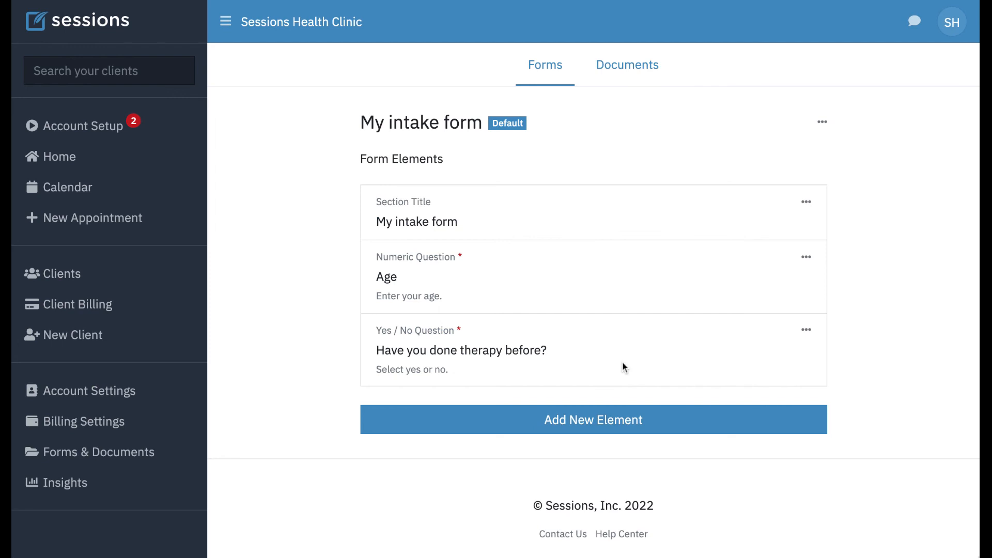
Move the therapy yes/no question above the Age question, preview the reordered intake form, and close the preview
{"action": "left_click_drag", "start_coordinate": [625, 368], "coordinate": [625, 289]}
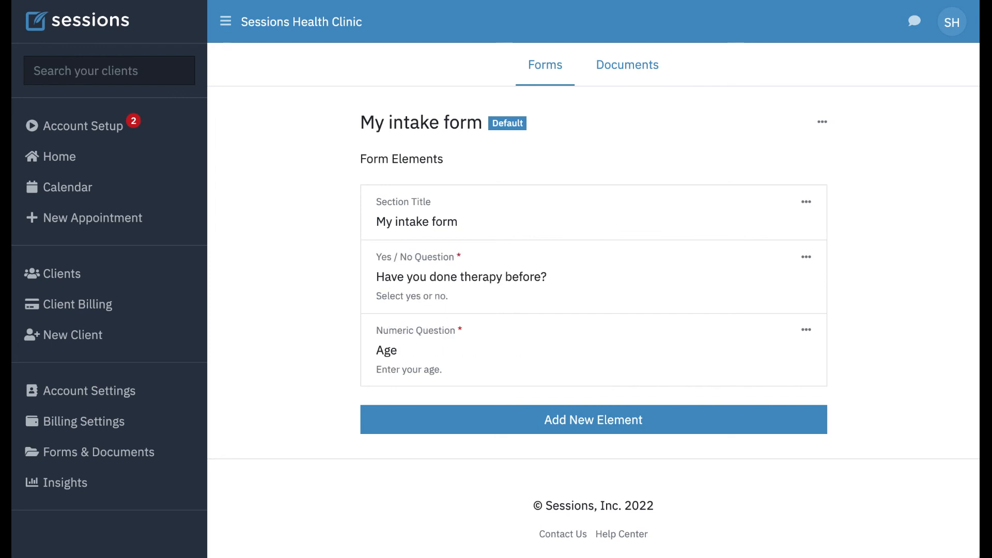
{"action": "left_click", "coordinate": [824, 124]}
{"action": "left_click", "coordinate": [749, 188]}
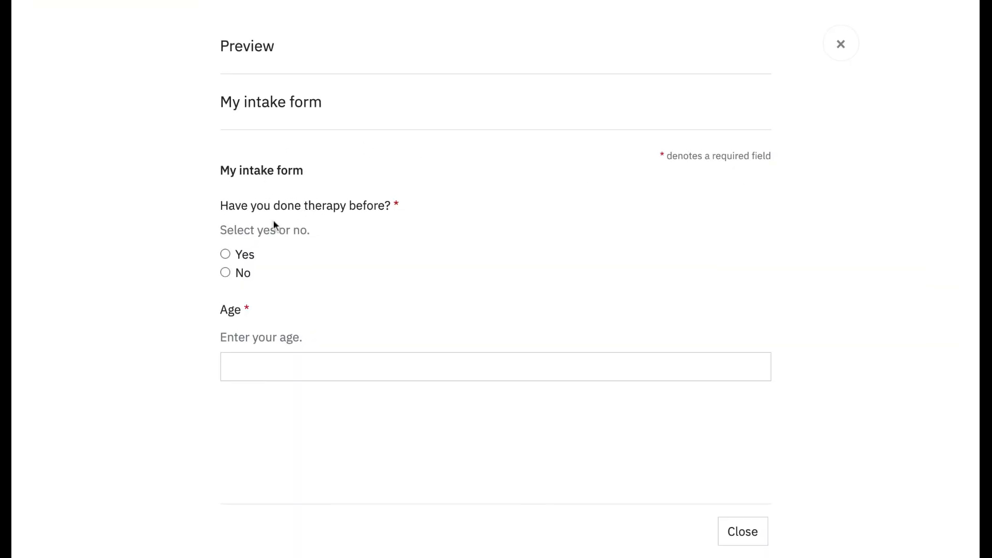
{"action": "left_click", "coordinate": [742, 533]}
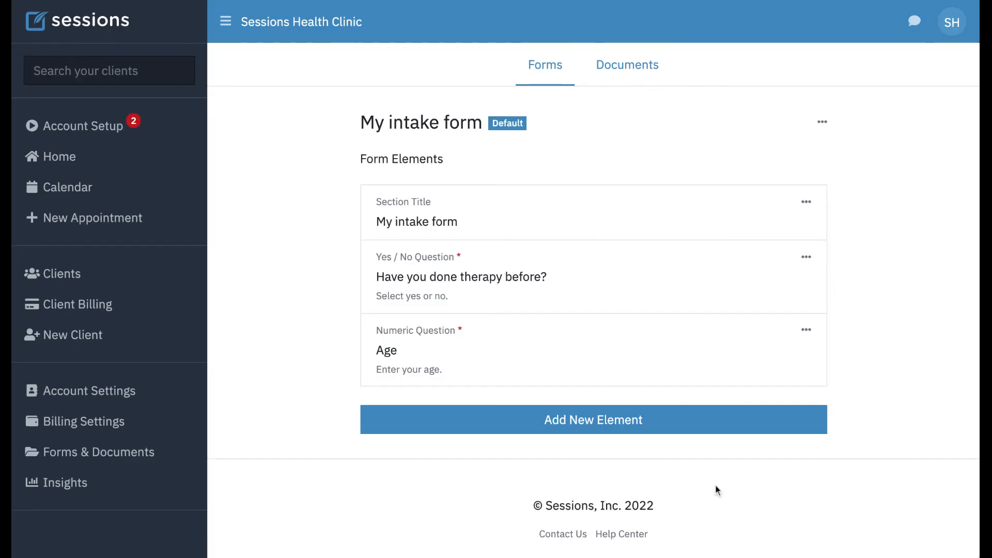
Start a new multiple choice (checkbox list) element labelled "Do any of these symptoms apply?" with the instructions "Select as many as are relevant."
{"action": "left_click", "coordinate": [597, 430]}
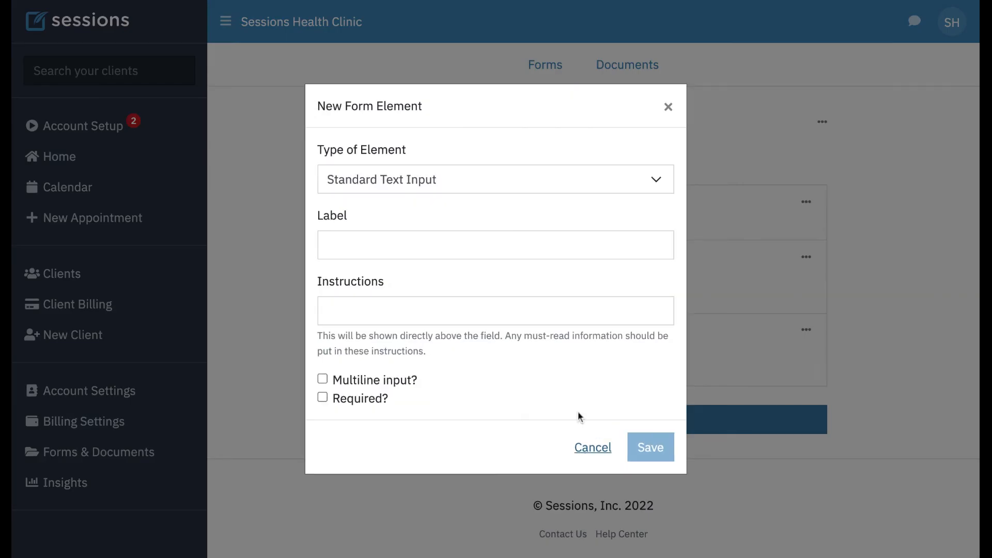
{"action": "left_click", "coordinate": [474, 188]}
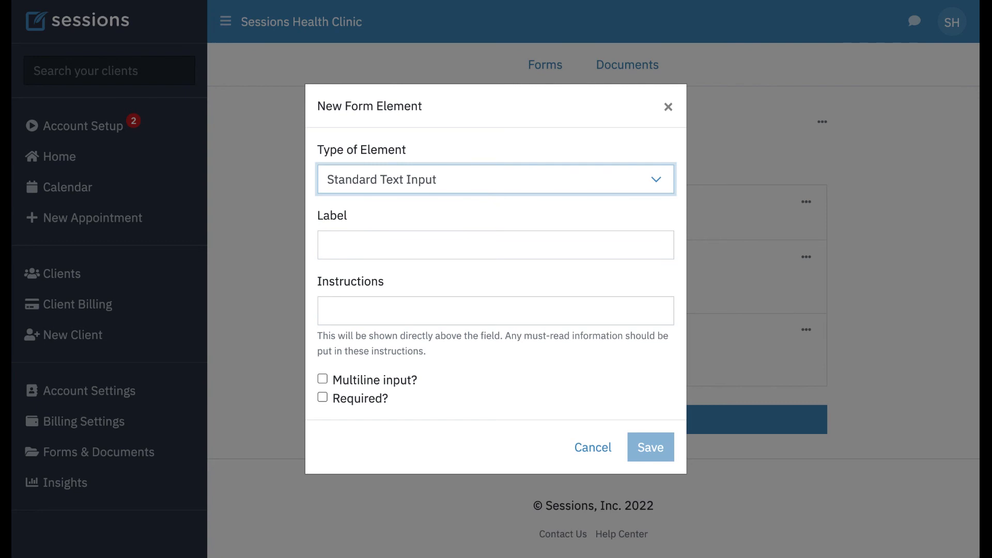
{"action": "left_click", "coordinate": [407, 280]}
{"action": "left_click", "coordinate": [360, 221]}
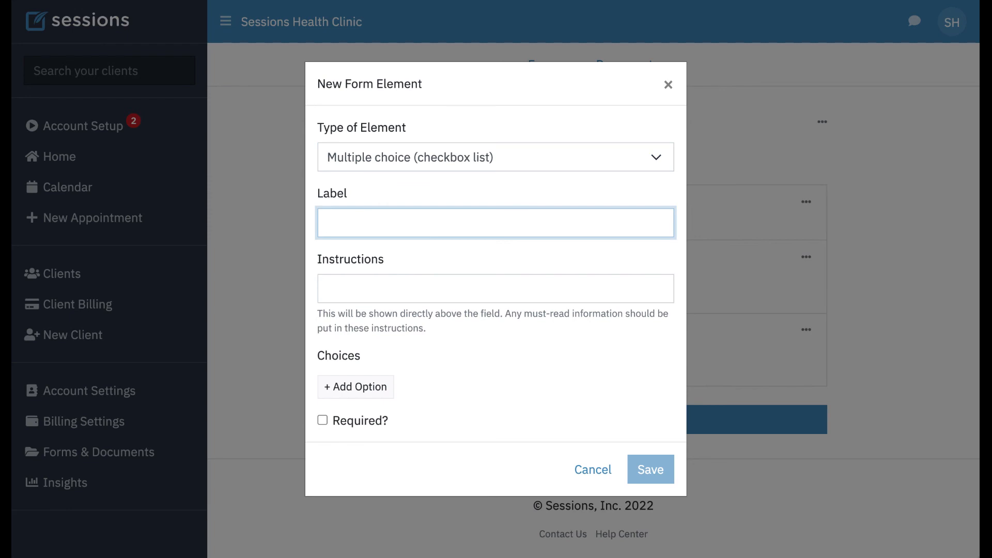
{"action": "type", "text": "any of these sym"}
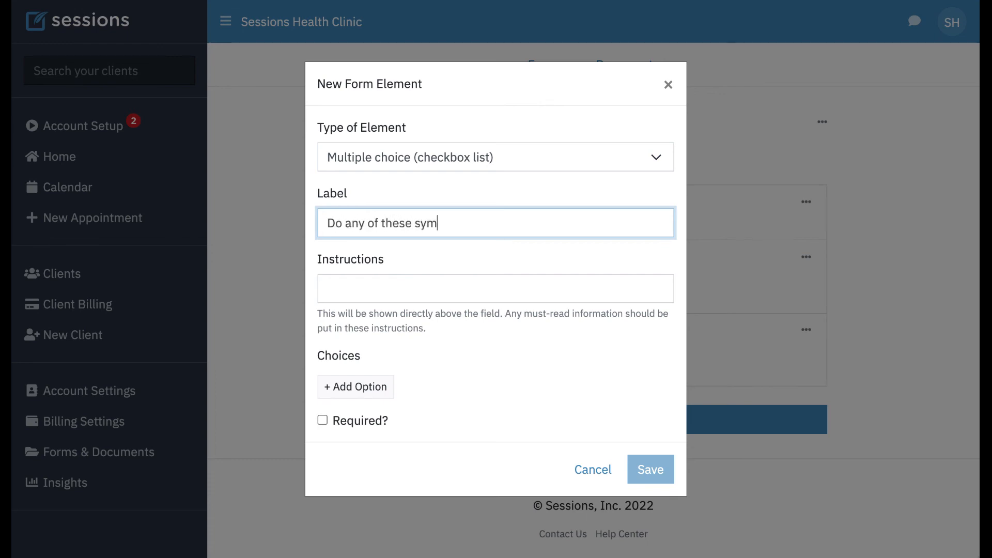
{"action": "type", "text": "ptoms apply?"}
{"action": "left_click", "coordinate": [366, 278]}
{"action": "type", "text": "Select as "}
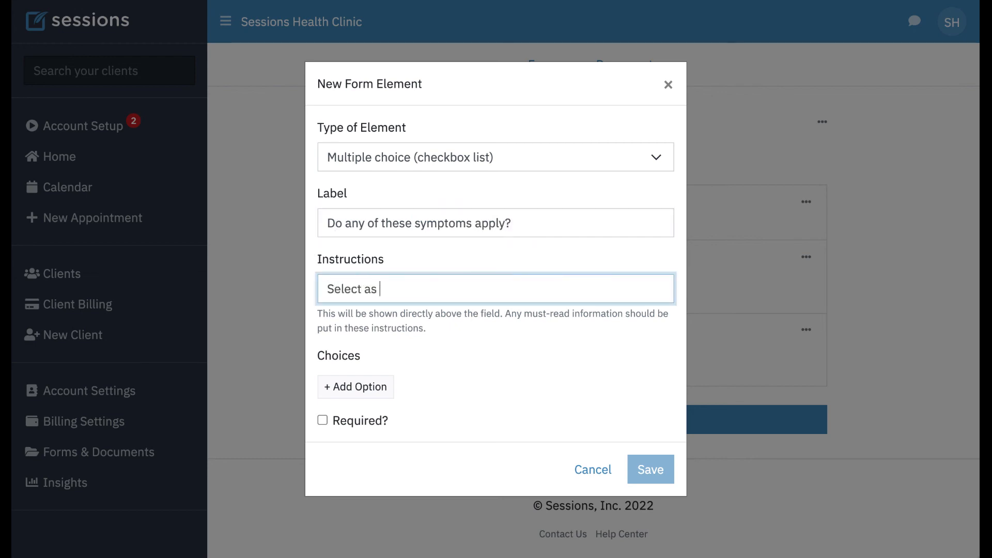
{"action": "type", "text": "many as are relevant."}
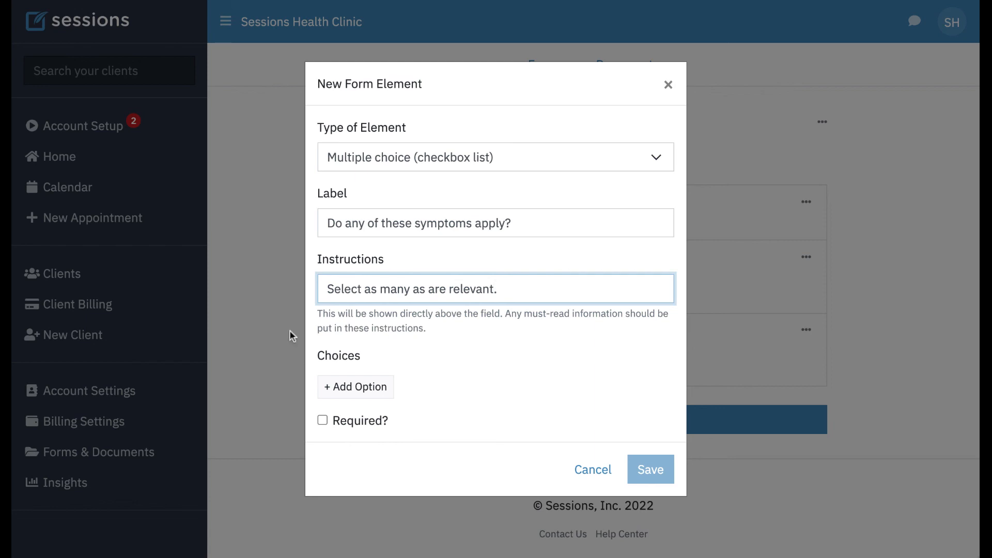
Add the choices "Depression", "Anxiety" and "Imposter syndrome" to the symptoms question
{"action": "left_click", "coordinate": [365, 391]}
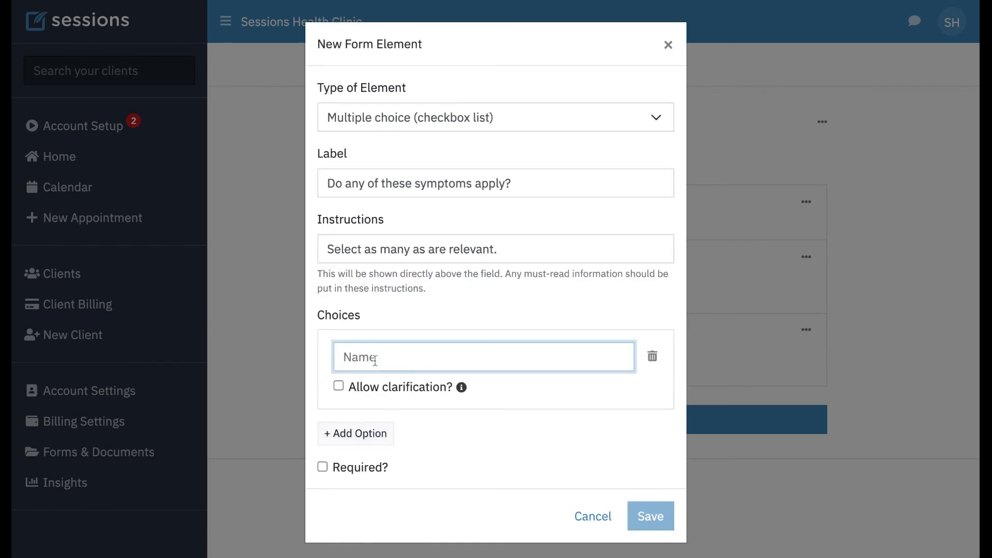
{"action": "type", "text": "Depression"}
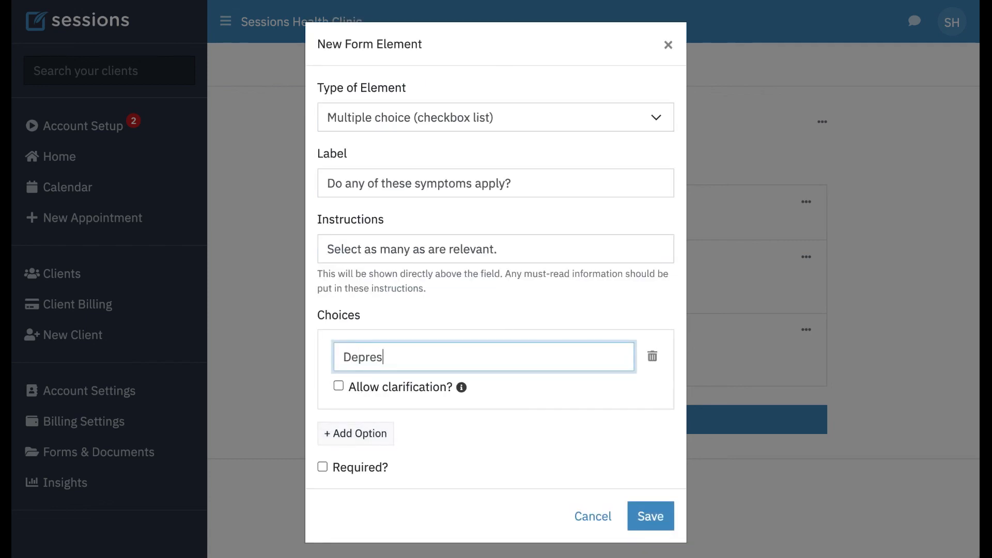
{"action": "left_click", "coordinate": [352, 434]}
{"action": "type", "text": "Anxiety"}
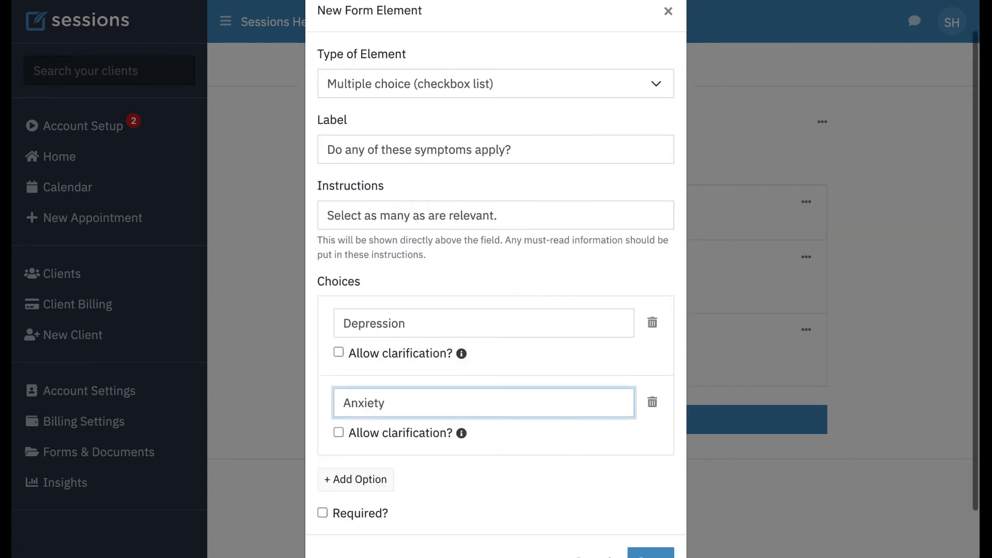
{"action": "scroll", "coordinate": [356, 439], "scroll_direction": "down", "scroll_amount": 2}
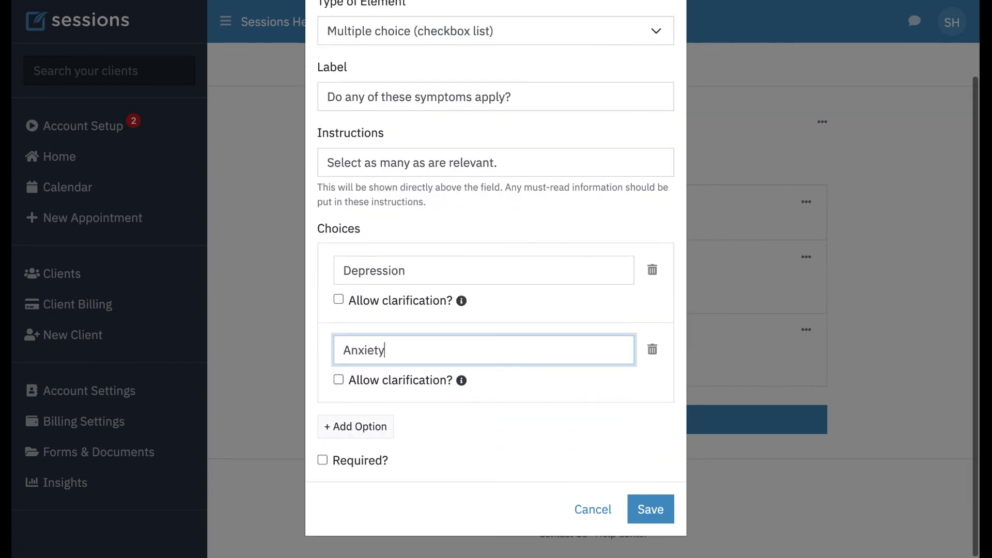
{"action": "left_click", "coordinate": [354, 426]}
{"action": "type", "text": "Imposter syndrome"}
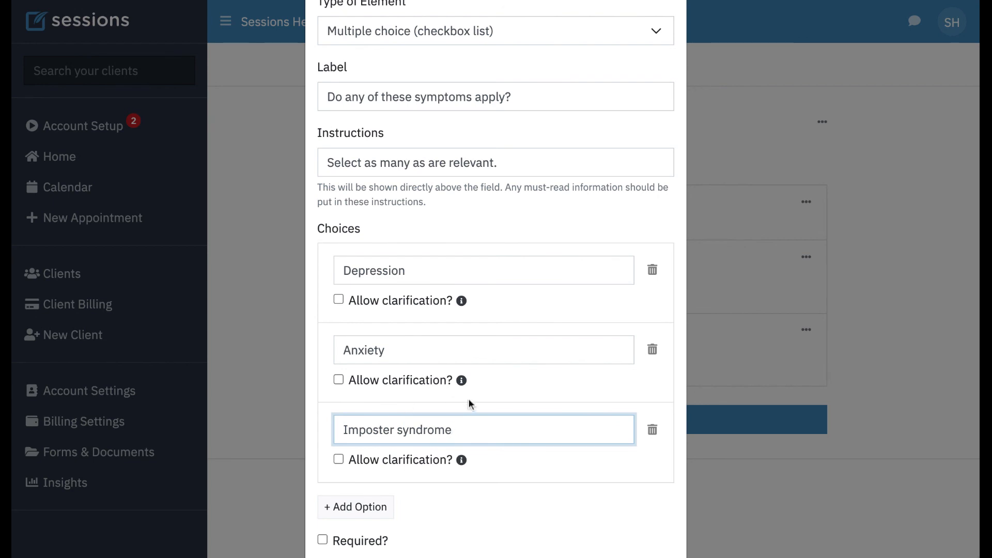
{"action": "scroll", "coordinate": [473, 395], "scroll_direction": "down", "scroll_amount": 3}
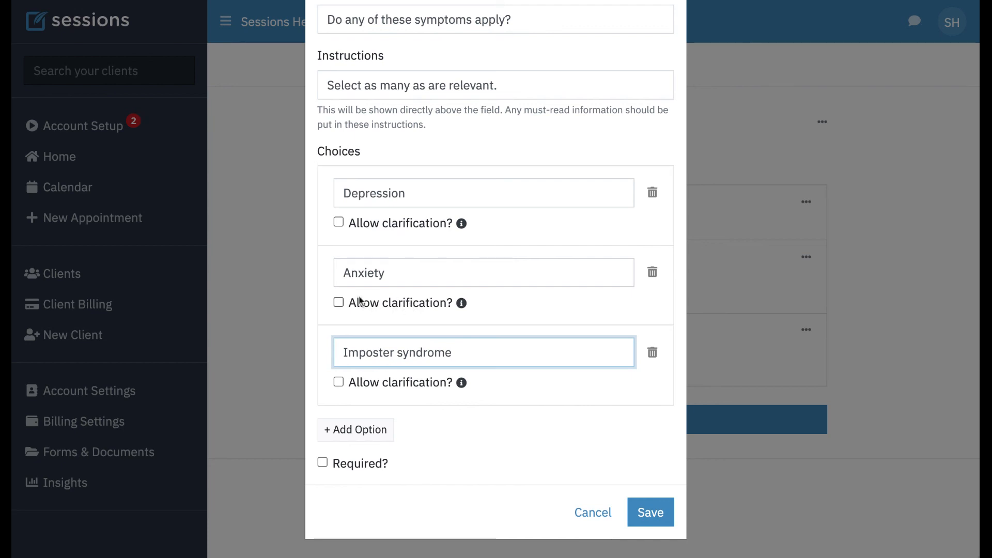
Allow clarification for the Anxiety choice with the prompt "Please explain:" and save the symptoms question as required
{"action": "left_click", "coordinate": [339, 303]}
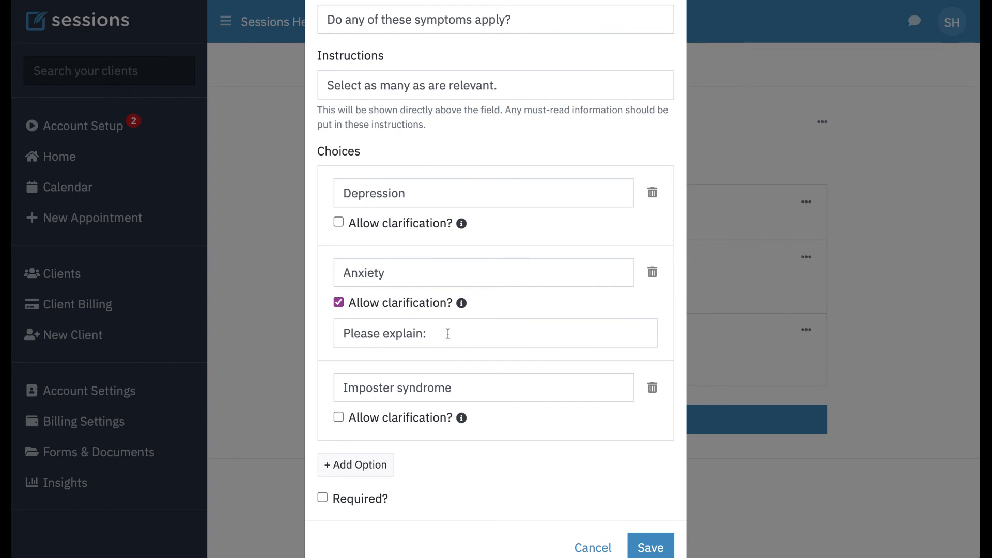
{"action": "scroll", "coordinate": [447, 333], "scroll_direction": "down", "scroll_amount": 1}
{"action": "left_click", "coordinate": [437, 295]}
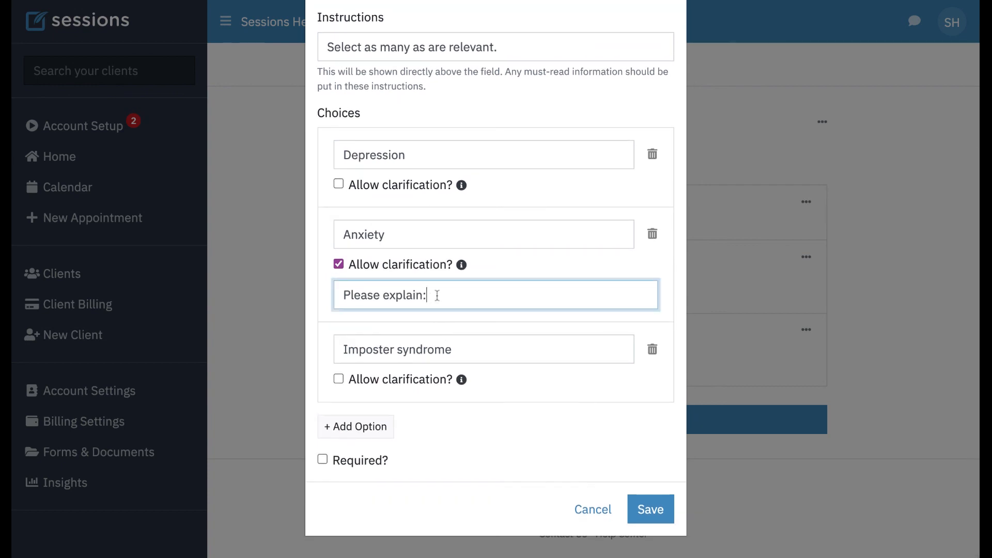
{"action": "left_click", "coordinate": [322, 460]}
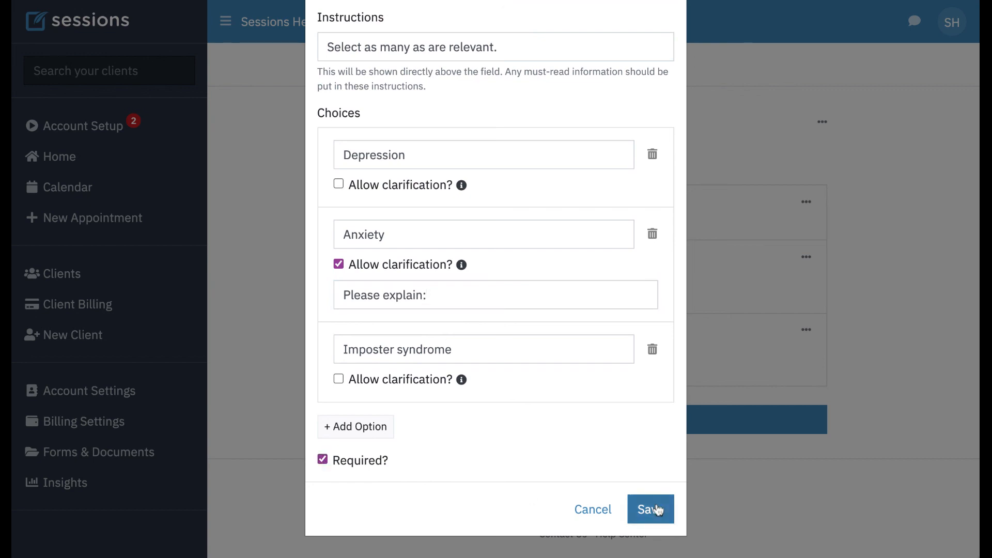
{"action": "left_click", "coordinate": [652, 510]}
Preview the intake form and select Depression, Imposter syndrome and Anxiety in the symptoms question
{"action": "scroll", "coordinate": [594, 362], "scroll_direction": "down", "scroll_amount": 1}
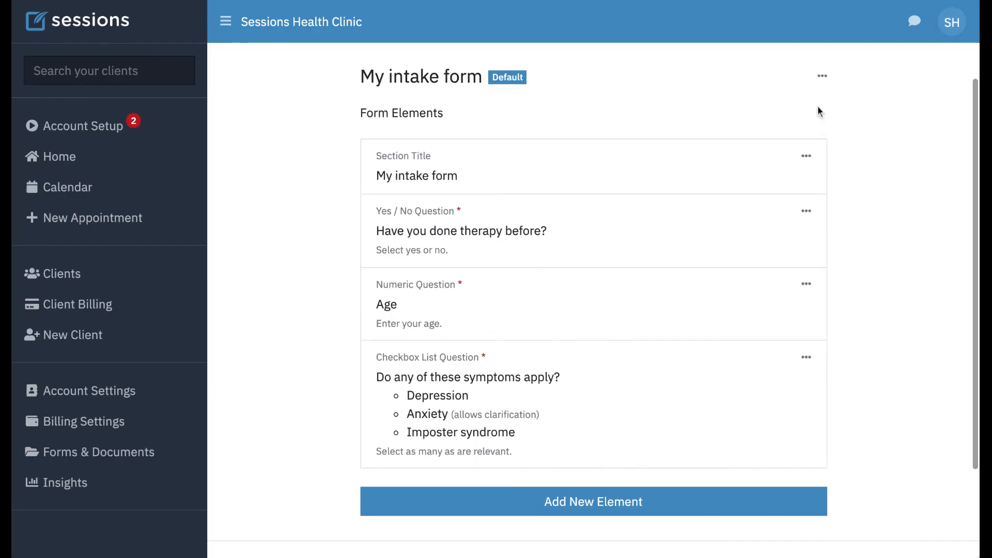
{"action": "left_click", "coordinate": [822, 76]}
{"action": "left_click", "coordinate": [739, 145]}
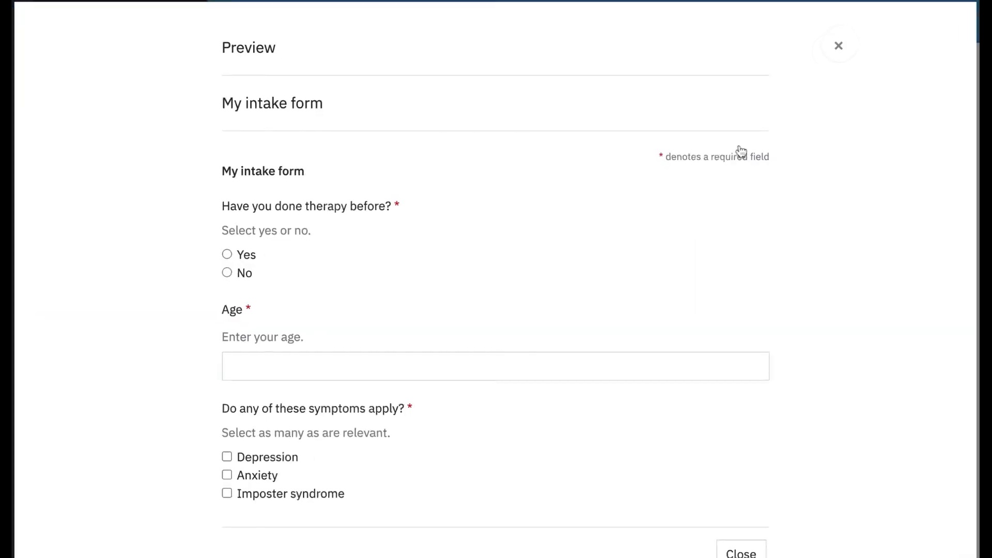
{"action": "scroll", "coordinate": [538, 202], "scroll_direction": "down", "scroll_amount": 1}
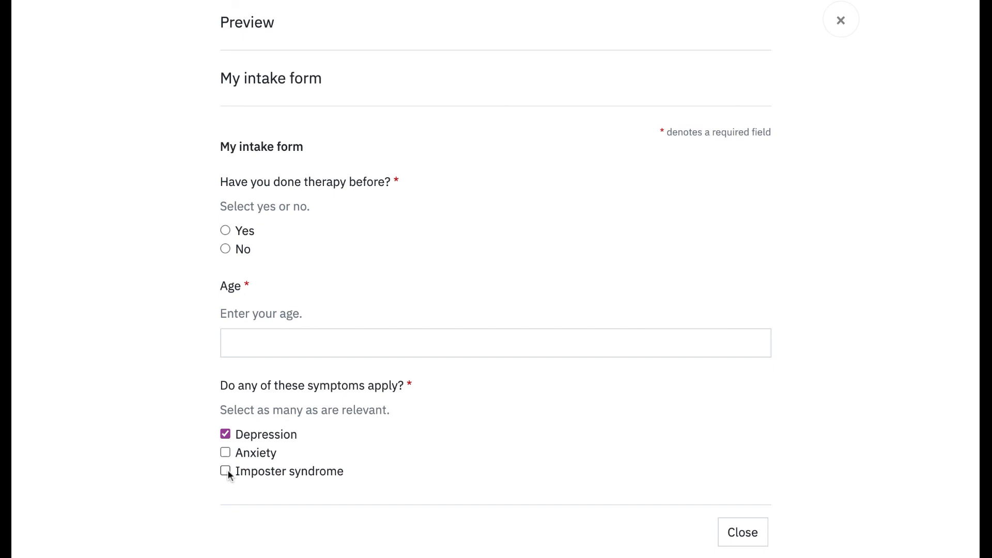
{"action": "scroll", "coordinate": [367, 418], "scroll_direction": "down", "scroll_amount": 1}
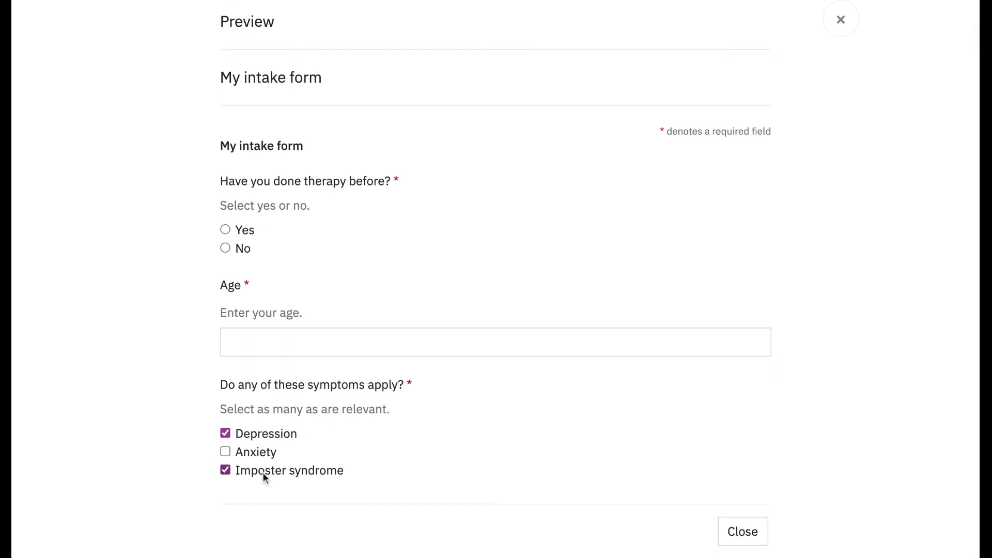
{"action": "left_click", "coordinate": [225, 452]}
{"action": "scroll", "coordinate": [361, 460], "scroll_direction": "down", "scroll_amount": 3}
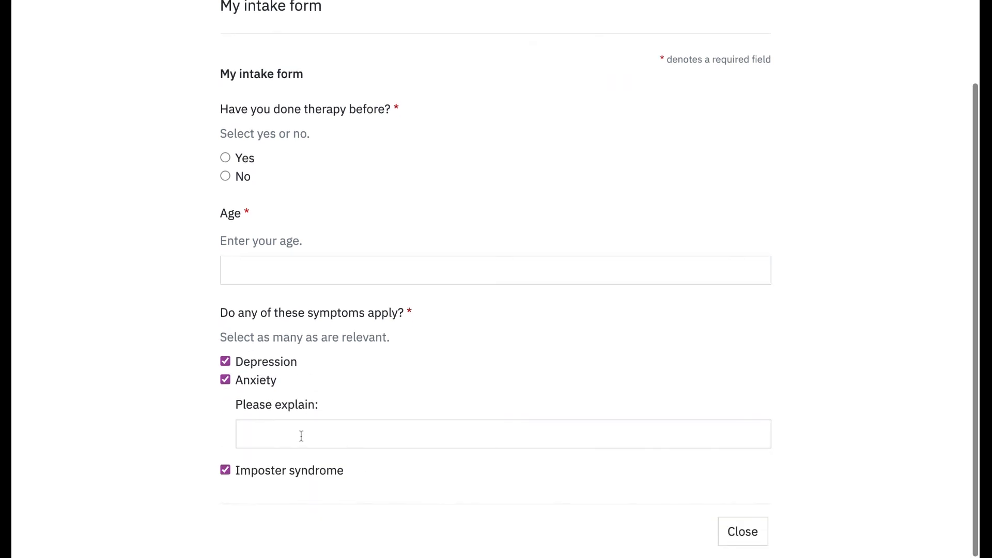
Test the Anxiety clarification field with "I have social anxiety. Please help." and close the preview
{"action": "left_click", "coordinate": [282, 435]}
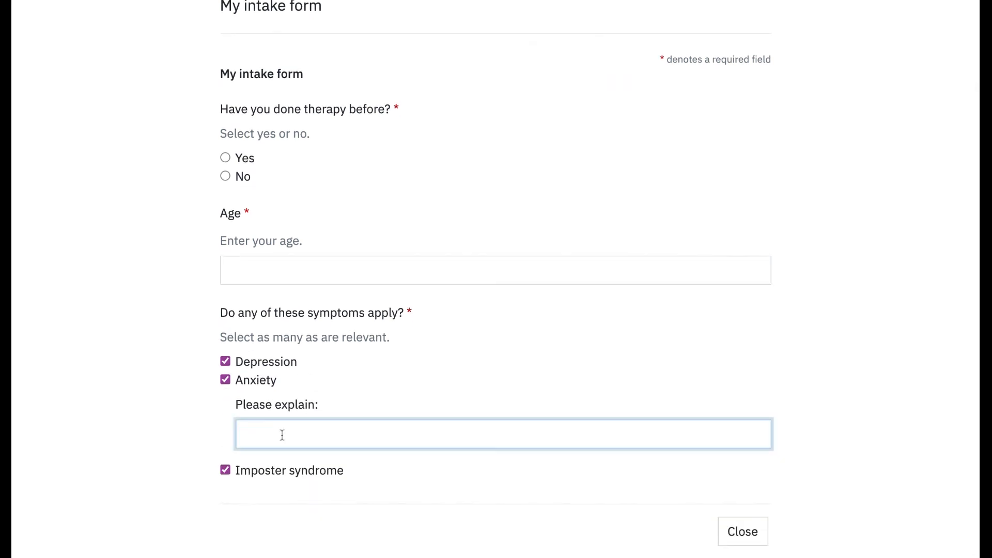
{"action": "type", "text": "I have social anxity. Ple"}
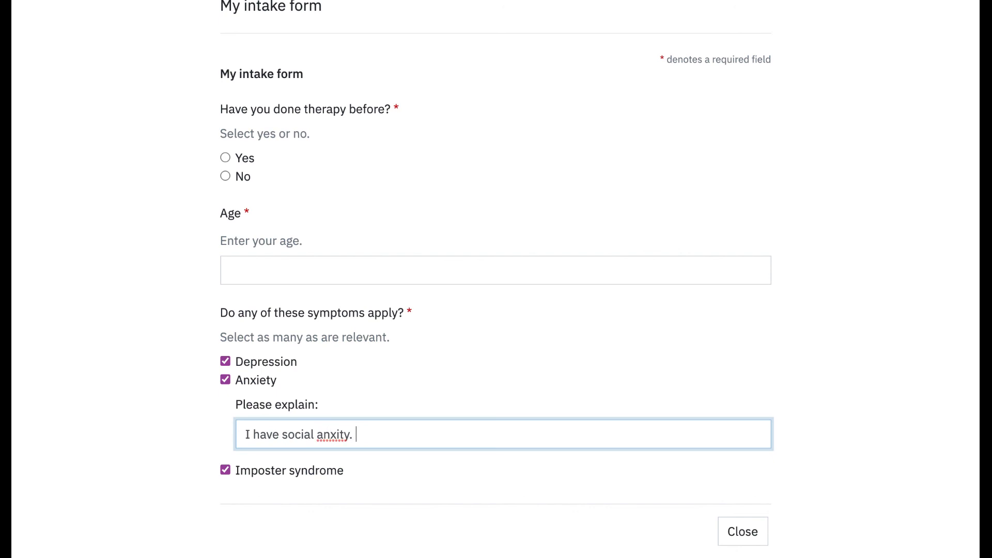
{"action": "key", "text": "BackSpace"}
{"action": "key", "text": "BackSpace"}
{"action": "key", "text": "BackSpace"}
{"action": "key", "text": "BackSpace"}
{"action": "key", "text": "BackSpace"}
{"action": "key", "text": "BackSpace"}
{"action": "key", "text": "BackSpace"}
{"action": "type", "text": "ety. Please help."}
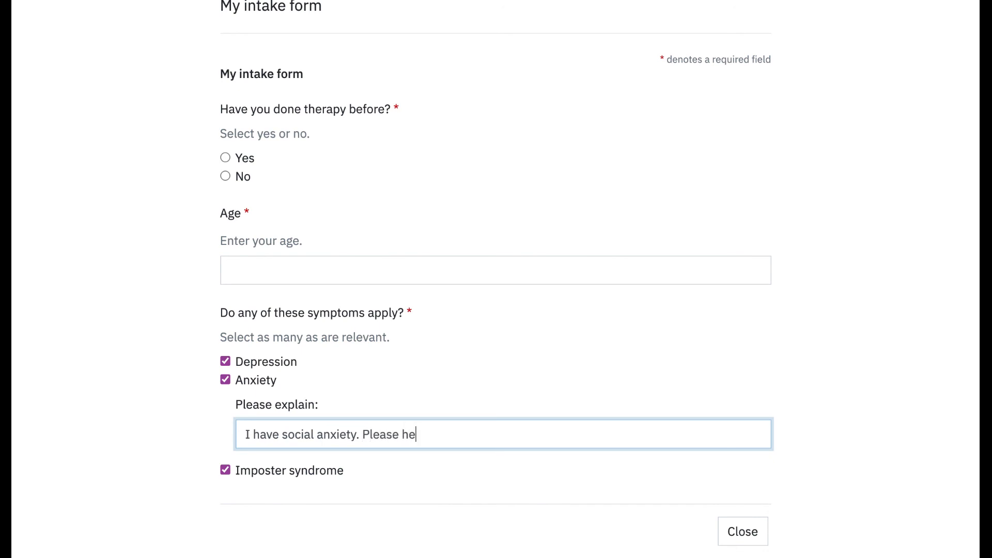
{"action": "left_click", "coordinate": [747, 531]}
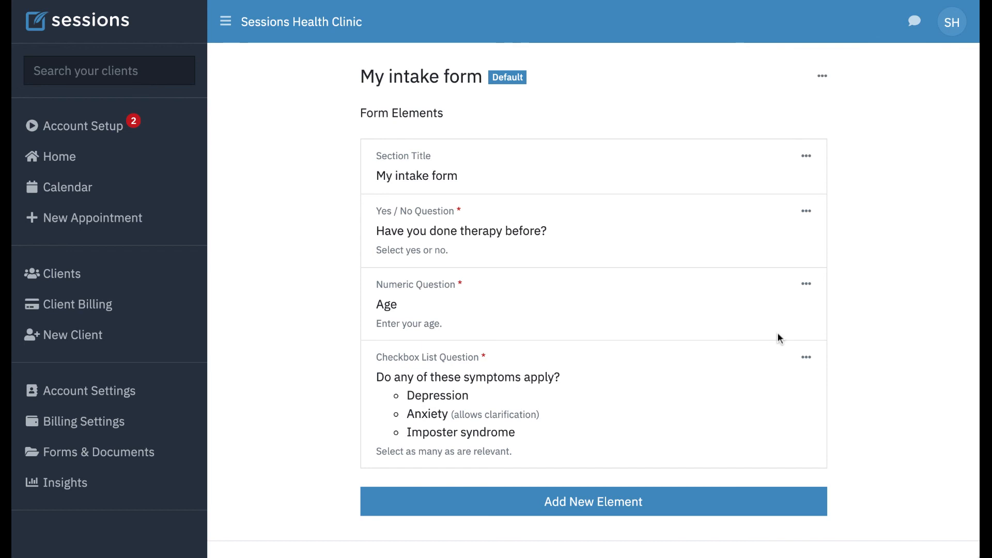
{"action": "scroll", "coordinate": [777, 332], "scroll_direction": "down", "scroll_amount": 2}
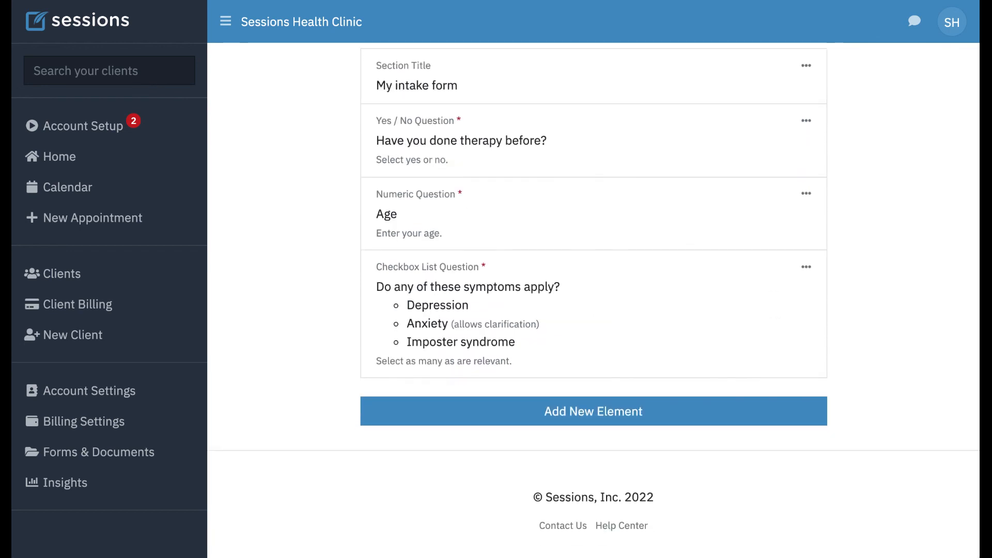